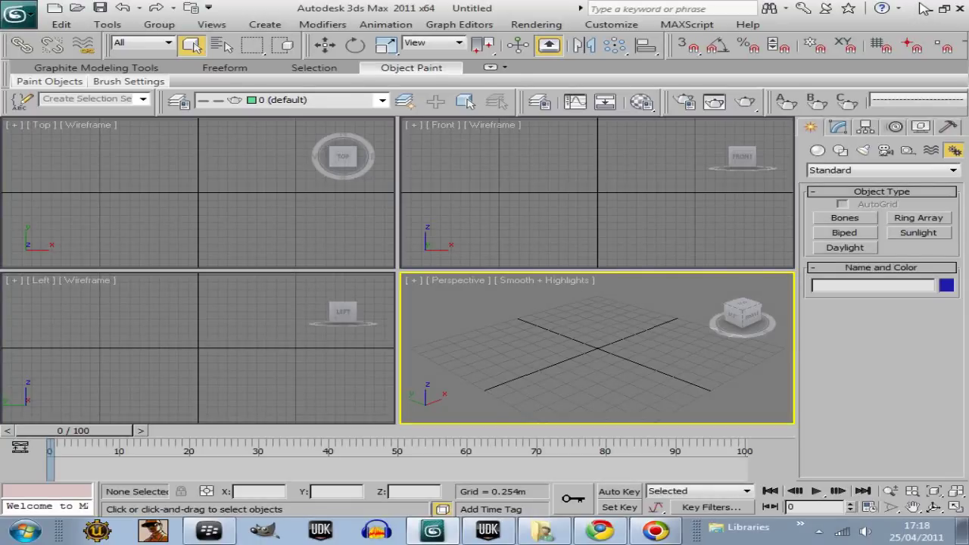
# Minimize 3ds Max, Chrome and the user folder window, then restore Chrome from the taskbar
pyautogui.click(928, 9)
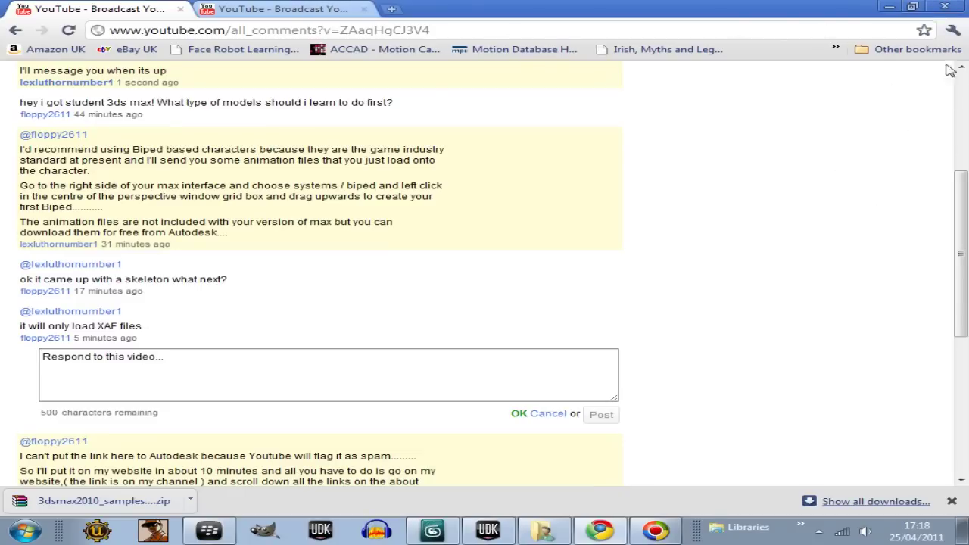
pyautogui.click(889, 9)
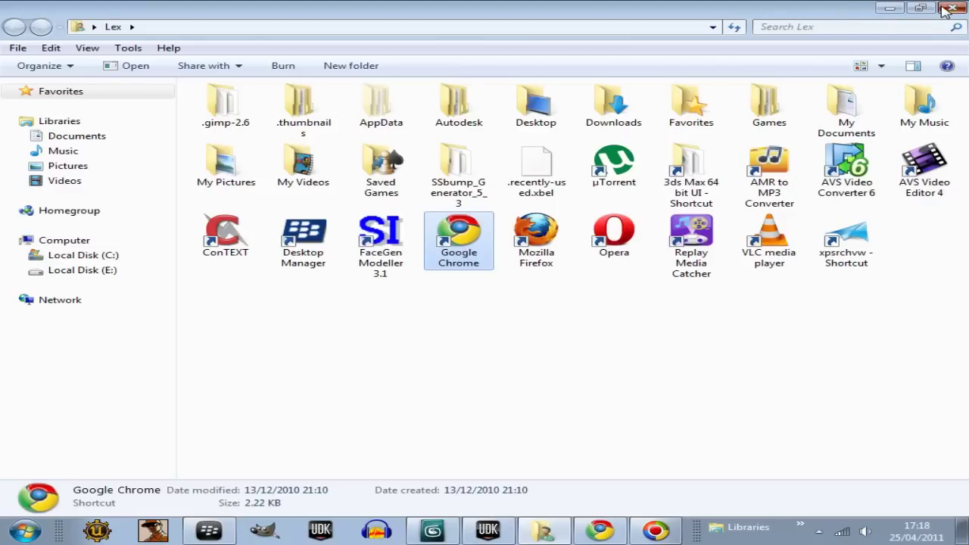
pyautogui.click(889, 9)
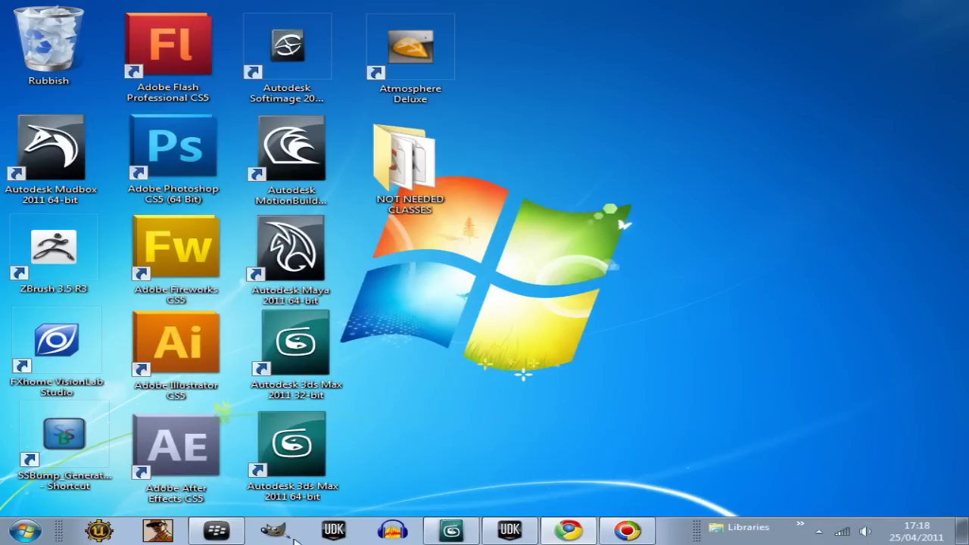
pyautogui.click(4, 535)
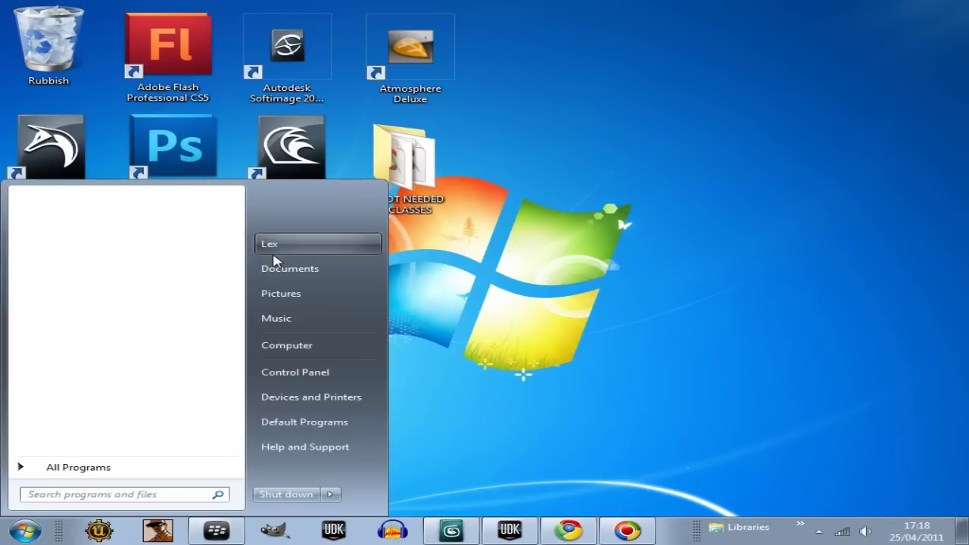
pyautogui.click(568, 530)
pyautogui.click(568, 531)
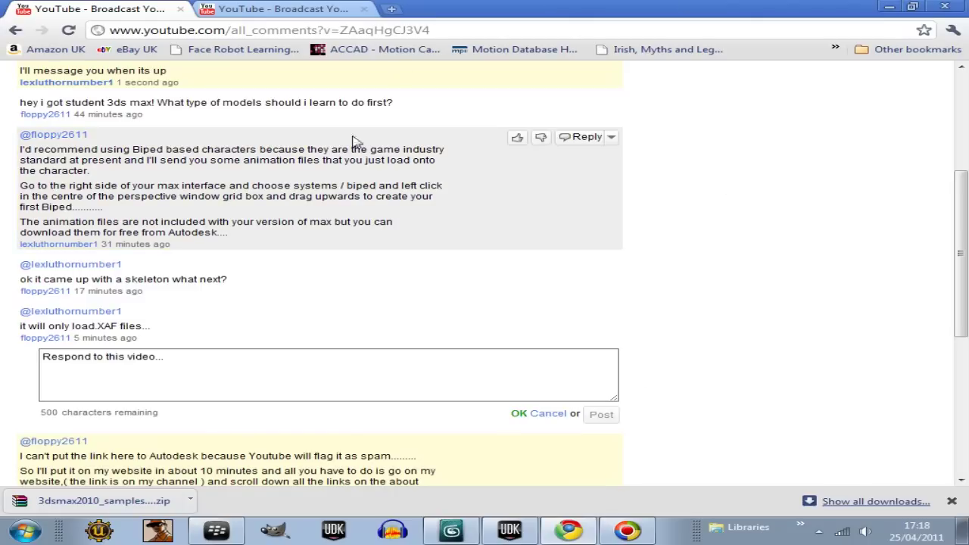
# Reopen the Autodesk 3ds Max 2010 Biped Update page from Chrome's history
pyautogui.click(267, 12)
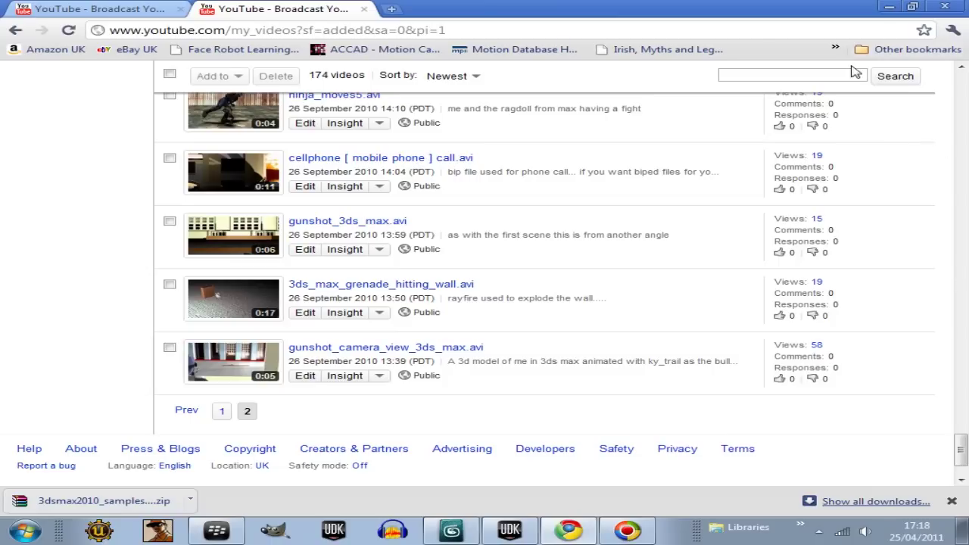
pyautogui.click(953, 31)
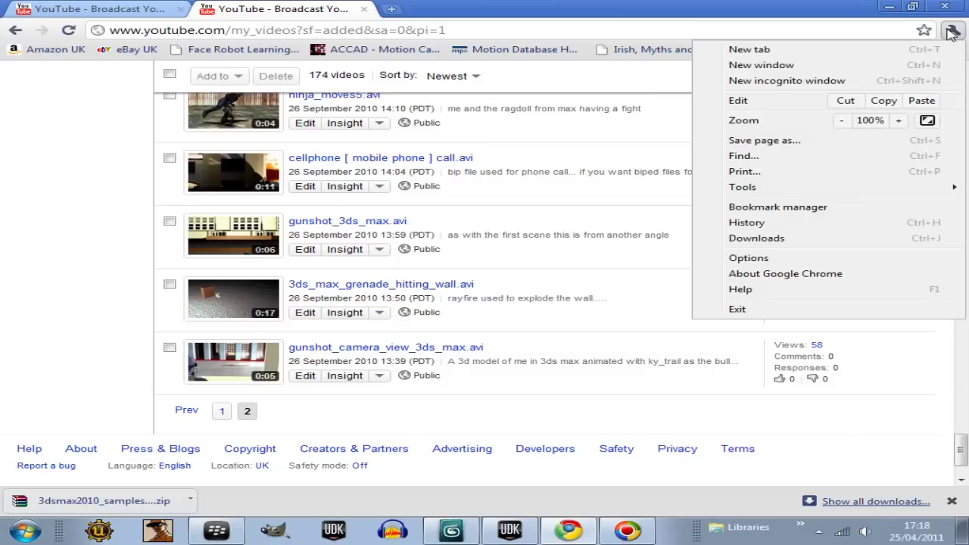
pyautogui.click(756, 224)
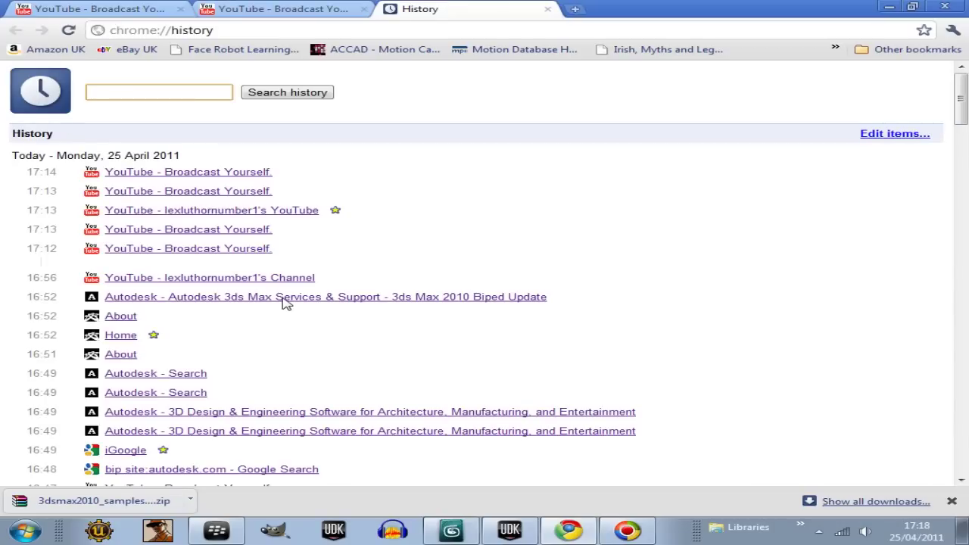
pyautogui.click(283, 298)
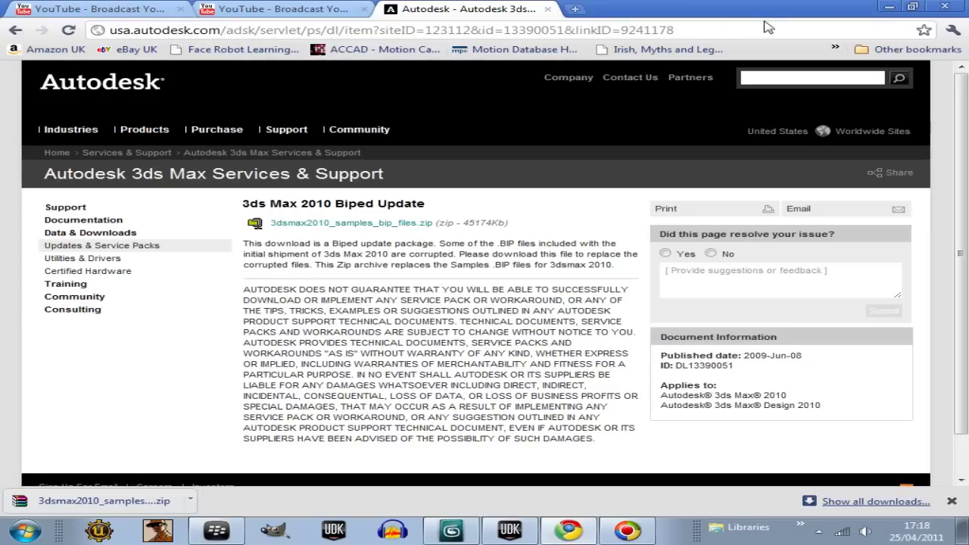
# Open a new tab and browse the Other bookmarks list for the game-creation website
pyautogui.click(574, 9)
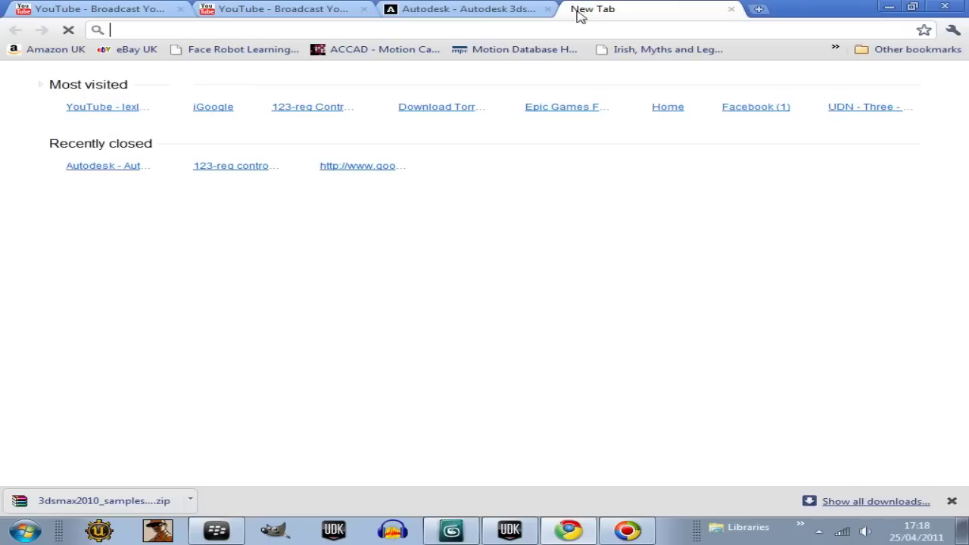
pyautogui.click(909, 49)
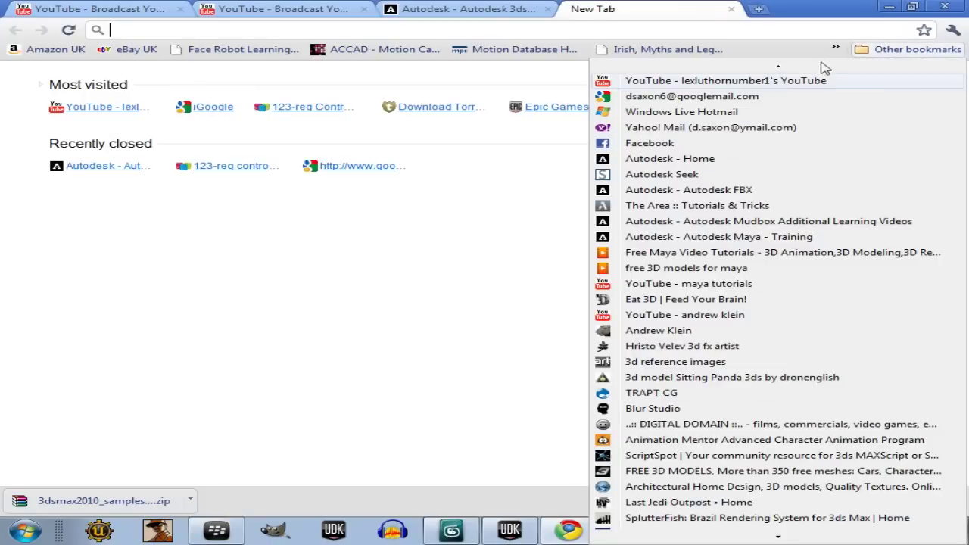
pyautogui.moveTo(835, 50)
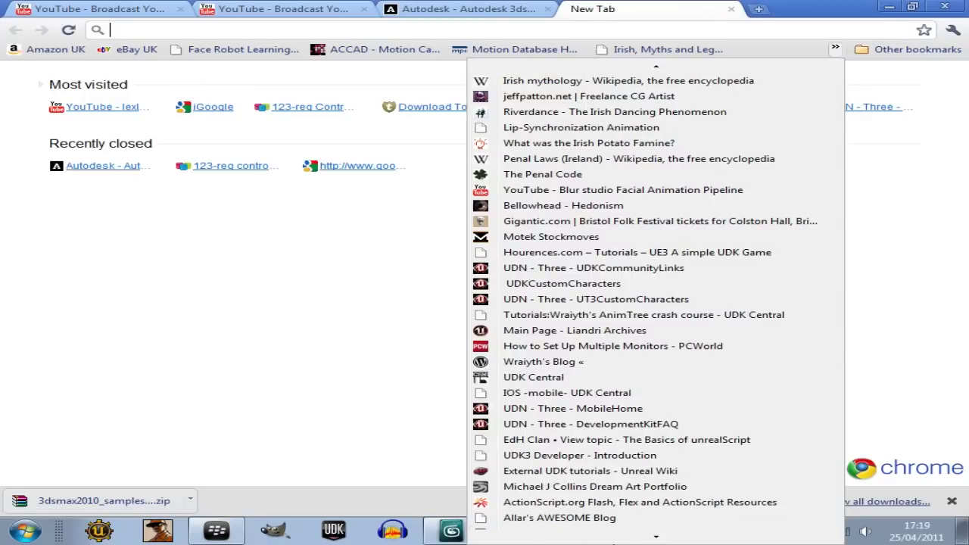
pyautogui.moveTo(657, 536)
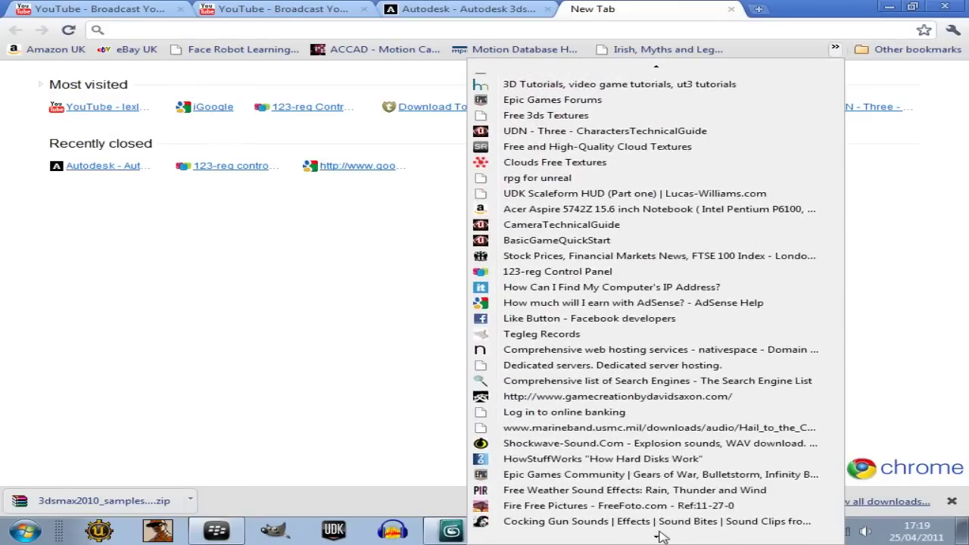
# Open the bookmarked game-creation site and follow its About page's usa.autodesk.com Biped Update link
pyautogui.click(580, 400)
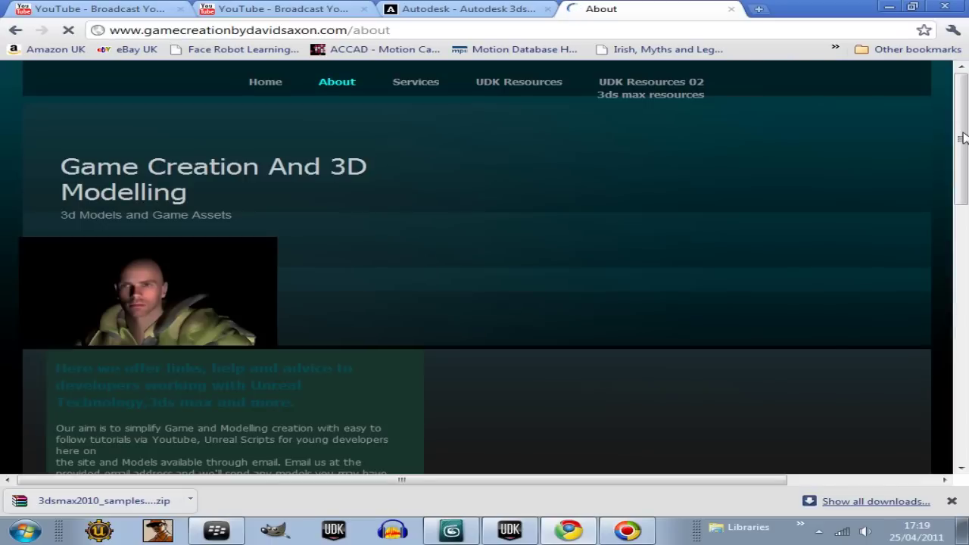
pyautogui.moveTo(965, 134); pyautogui.dragTo(966, 416)
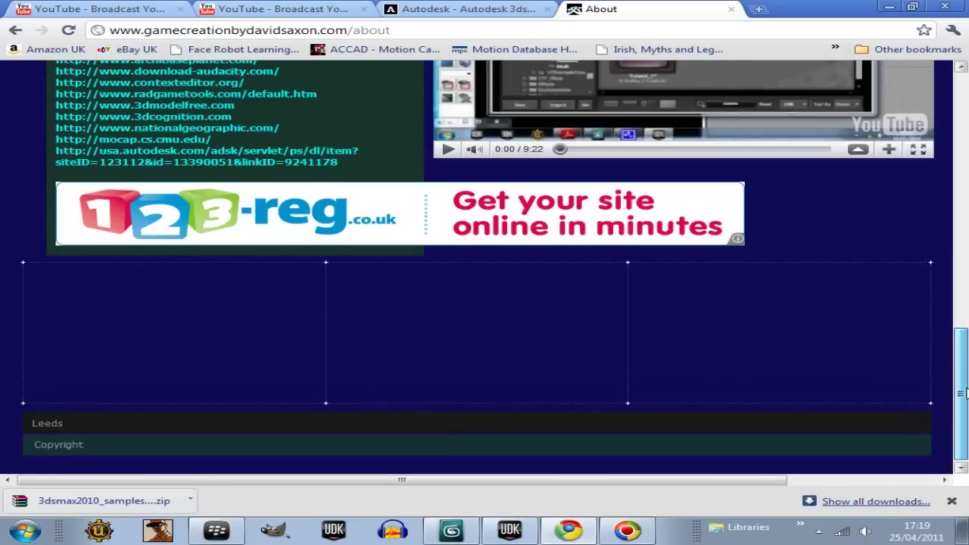
pyautogui.scroll(1, 625, 341)
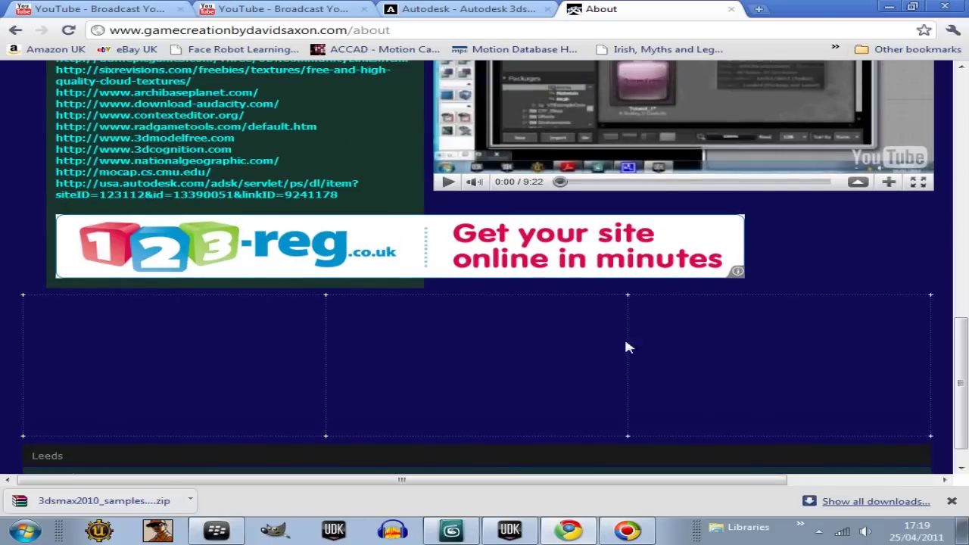
pyautogui.click(108, 196)
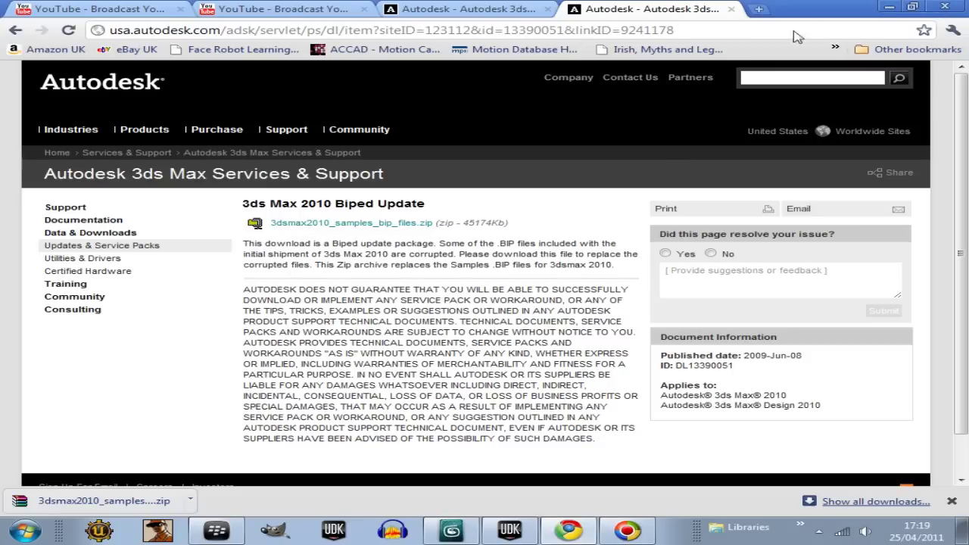
# Close Chrome, then in Downloads extract the 3dsmax2010 samples zip to 3dsmax2010_samples_bip_files\
pyautogui.click(943, 8)
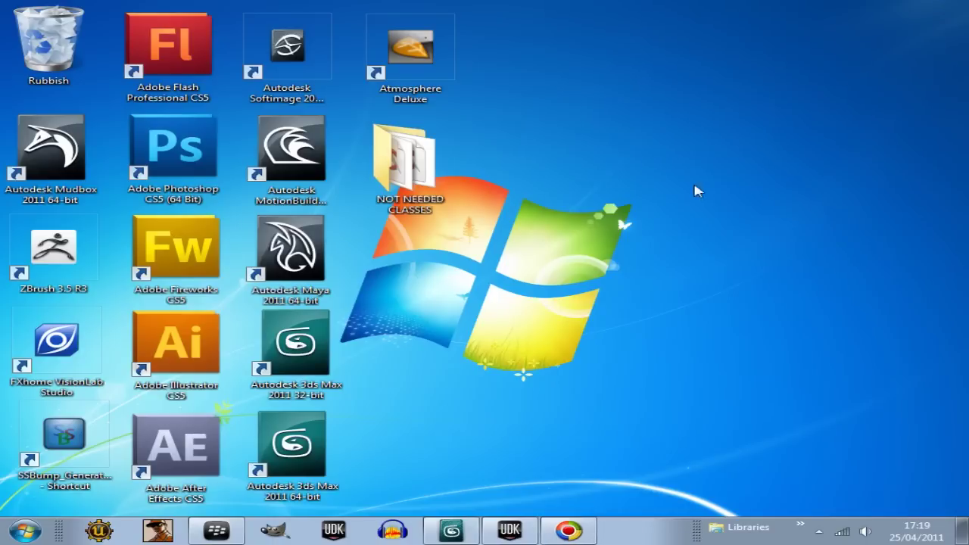
pyautogui.click(27, 534)
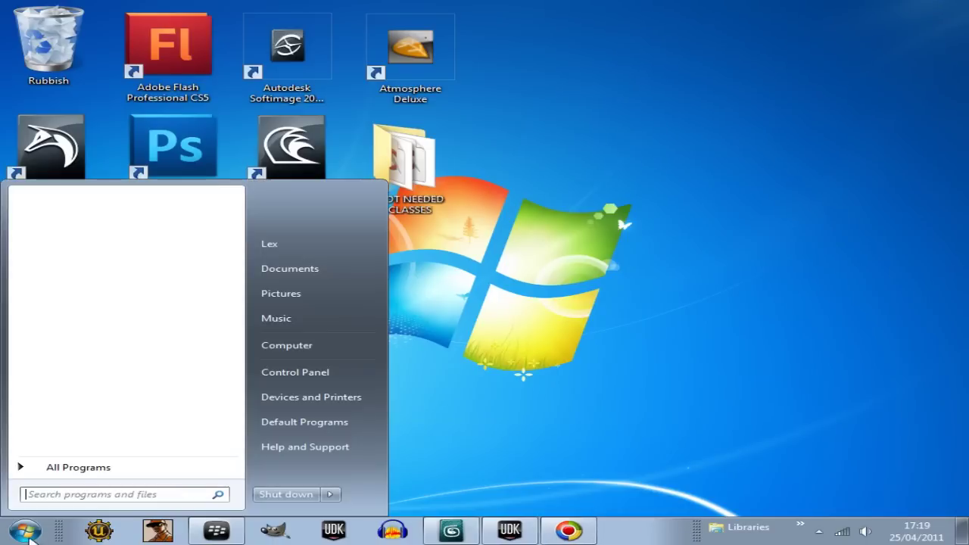
pyautogui.click(269, 244)
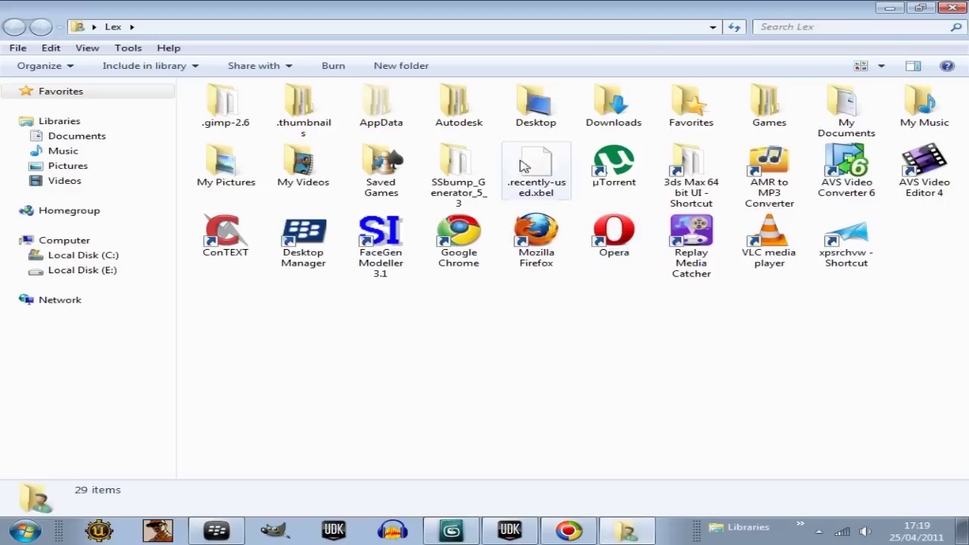
pyautogui.doubleClick(608, 120)
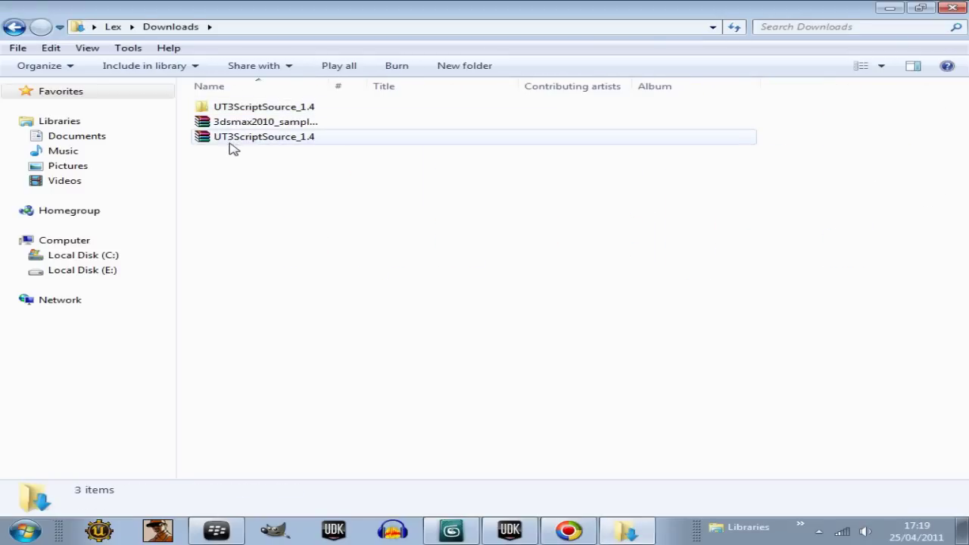
pyautogui.click(206, 123)
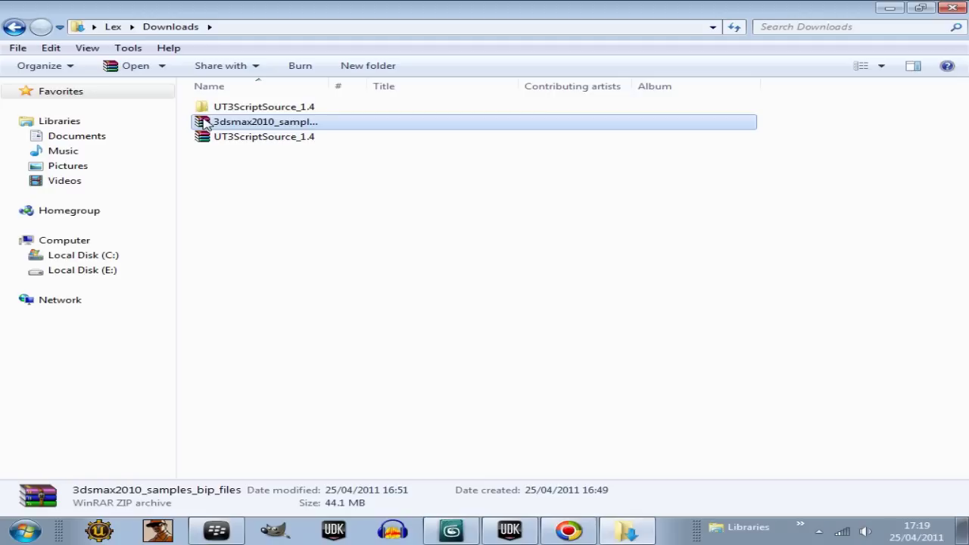
pyautogui.rightClick(205, 124)
pyautogui.click(284, 169)
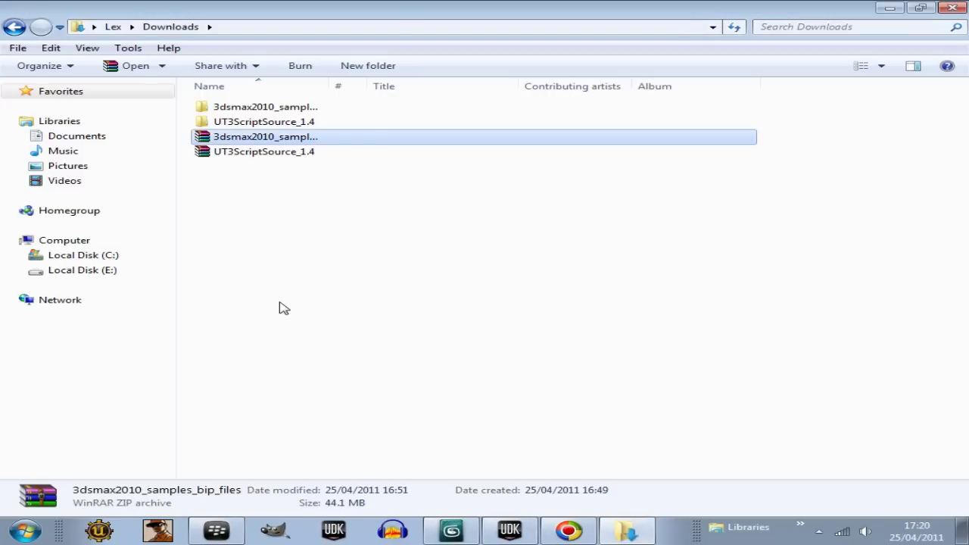
# Open the extracted samples folder and browse its Samples and Scenes\Biped folders
pyautogui.click(243, 108)
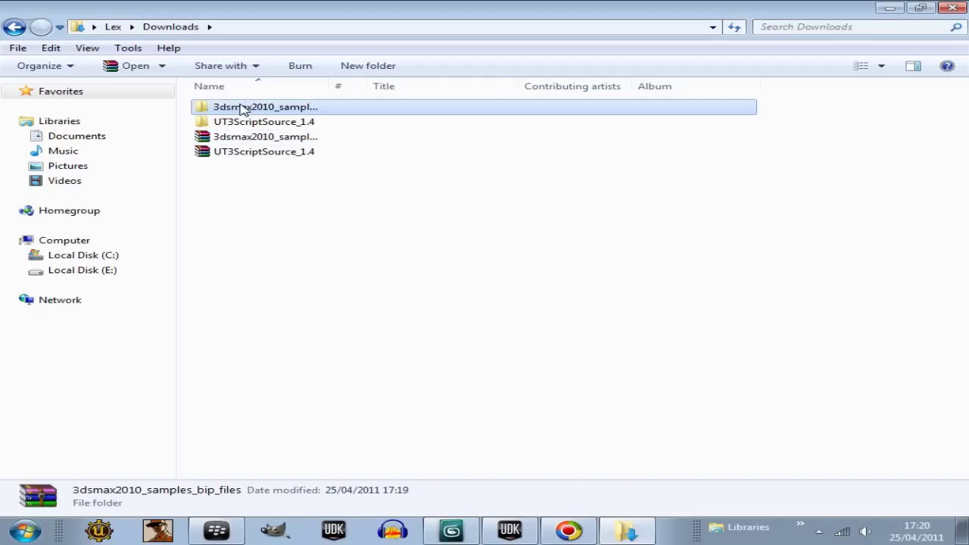
pyautogui.rightClick(241, 106)
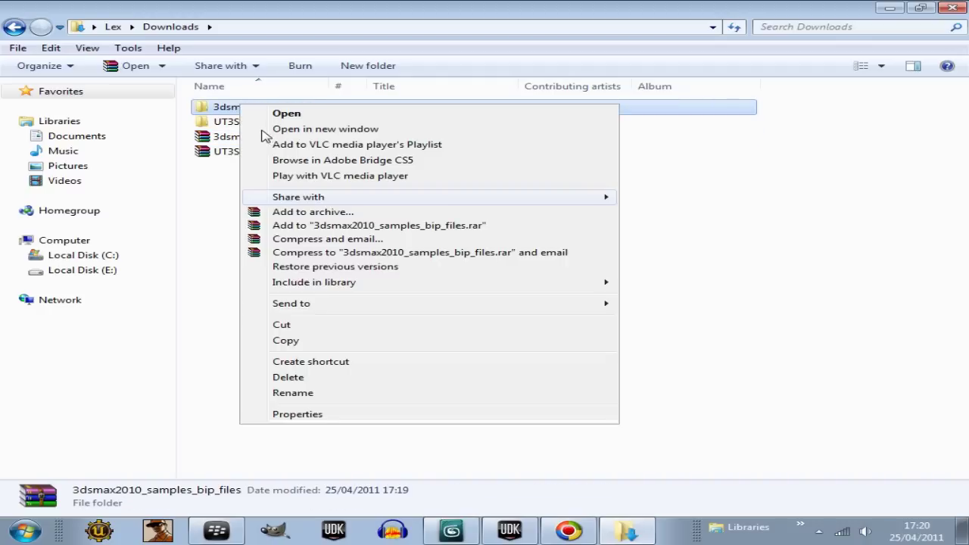
pyautogui.click(278, 114)
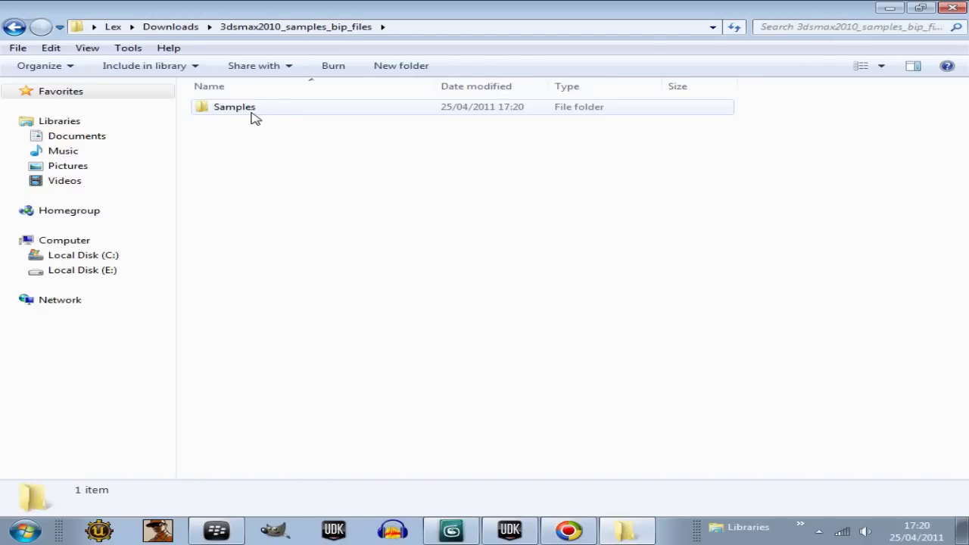
pyautogui.doubleClick(244, 110)
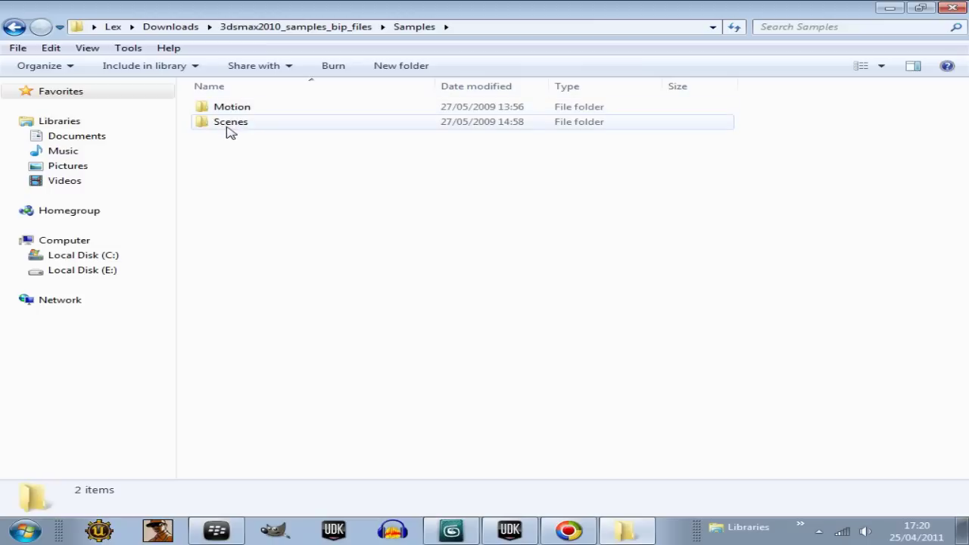
pyautogui.doubleClick(231, 129)
pyautogui.doubleClick(239, 111)
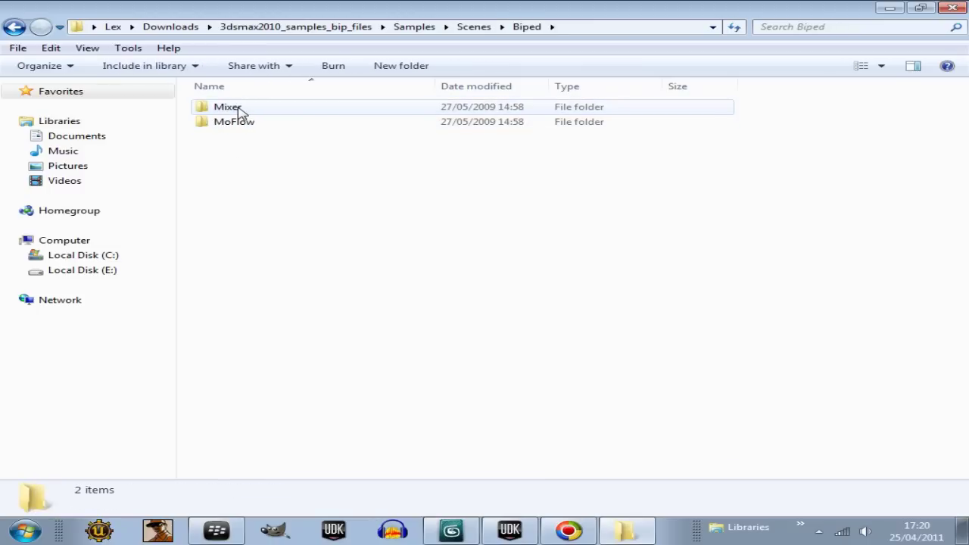
pyautogui.doubleClick(15, 28)
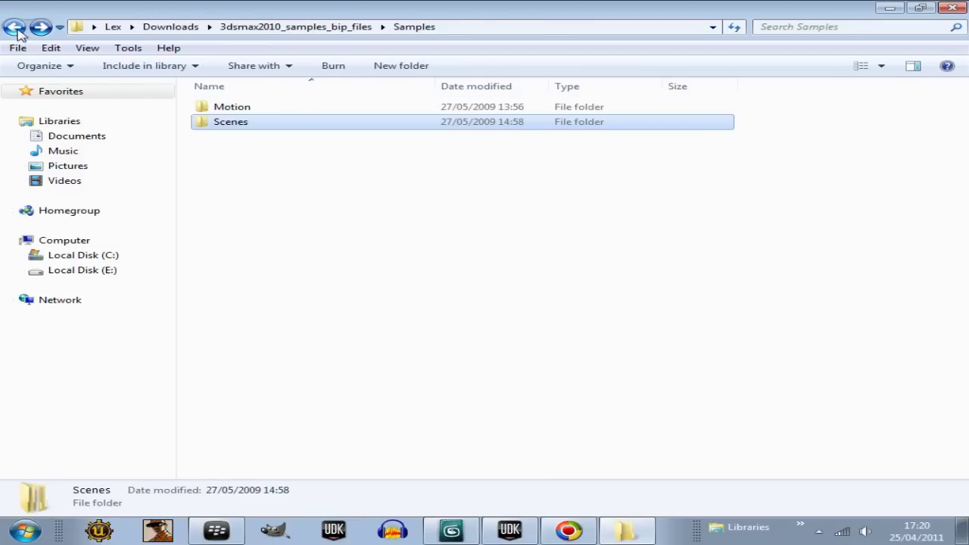
# Open Samples\Motion\BIP and box-select all 19 motion folders
pyautogui.doubleClick(232, 109)
pyautogui.doubleClick(228, 110)
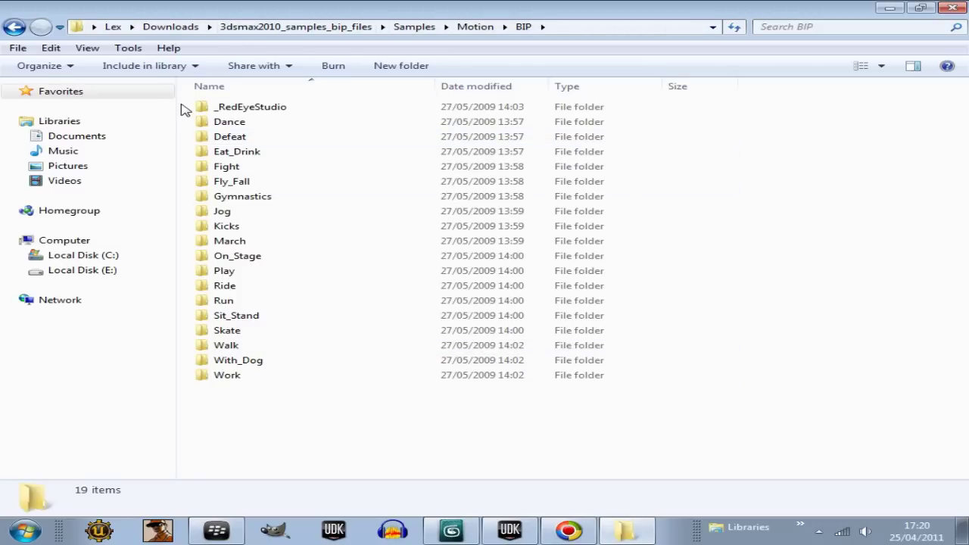
pyautogui.moveTo(185, 110); pyautogui.dragTo(255, 365)
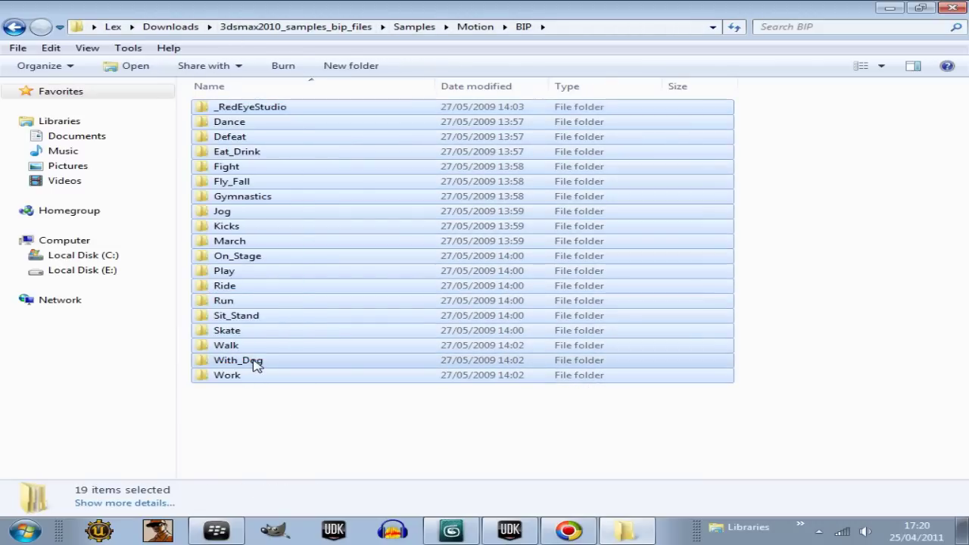
pyautogui.rightClick(255, 365)
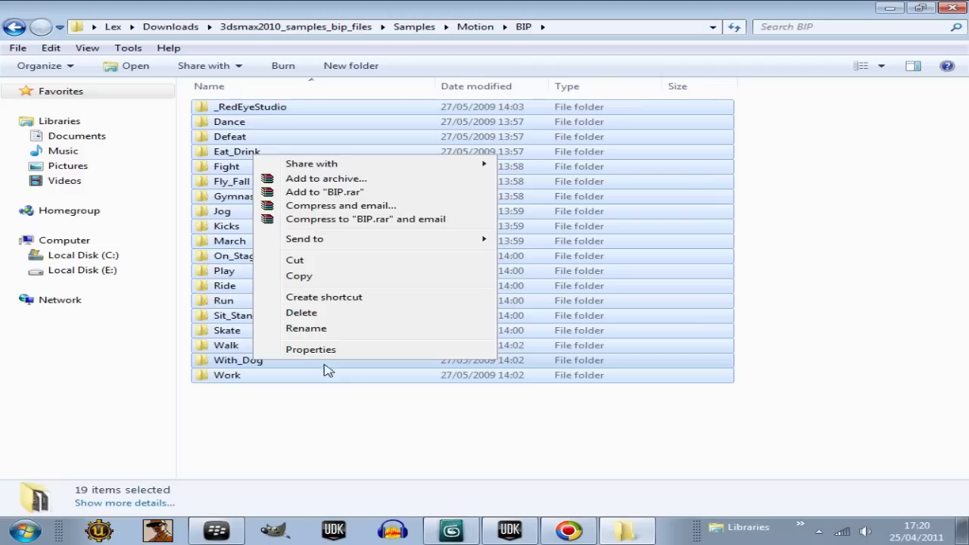
# Cut the 19 folders and go to Documents\3dsMax\sceneassets\animations
pyautogui.click(295, 261)
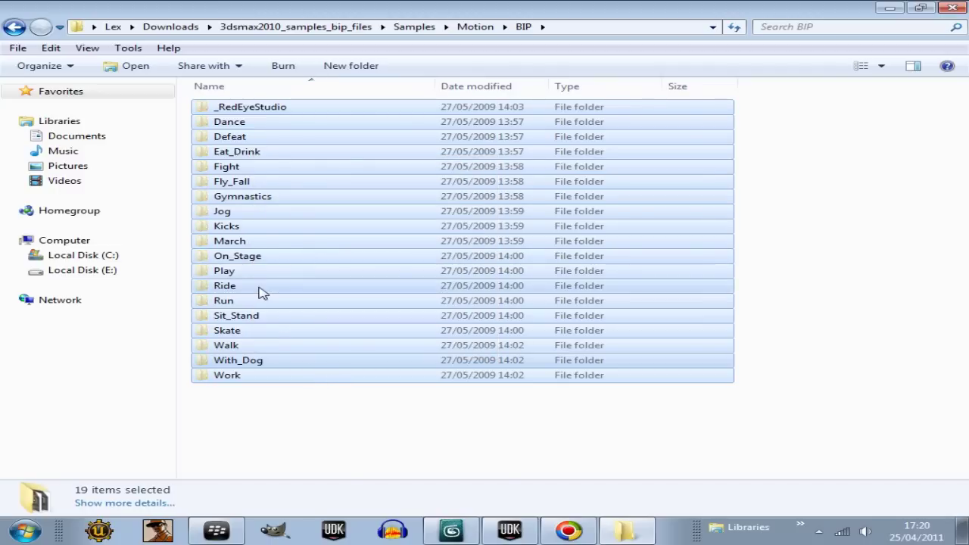
pyautogui.click(77, 137)
pyautogui.doubleClick(225, 144)
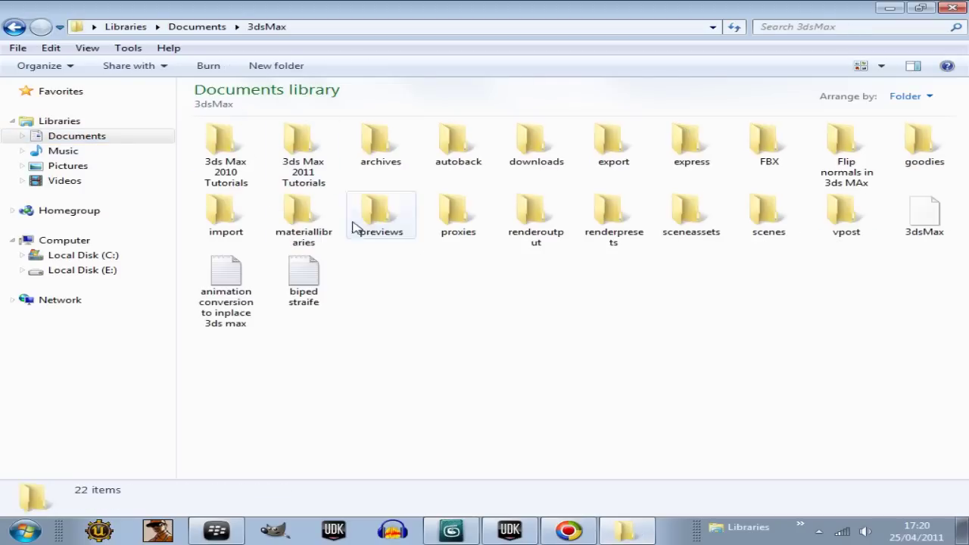
pyautogui.doubleClick(692, 237)
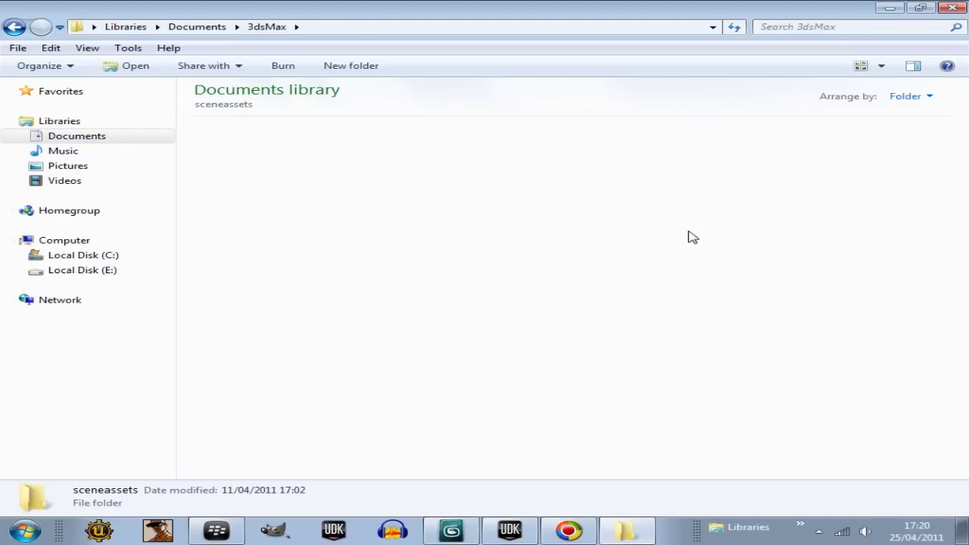
pyautogui.doubleClick(220, 150)
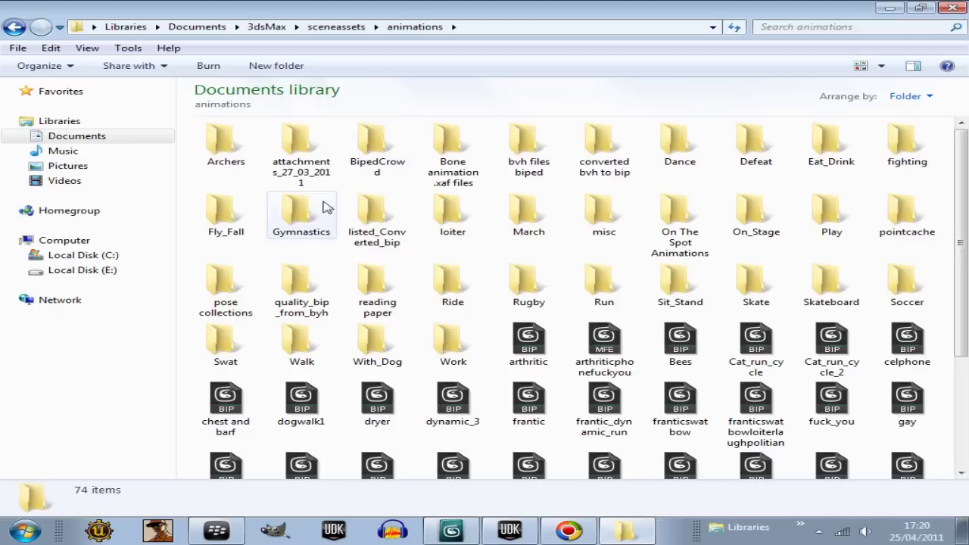
pyautogui.moveTo(963, 182)
pyautogui.mouseDown()
pyautogui.moveTo(964, 283)
pyautogui.moveTo(963, 182)
pyautogui.mouseUp()
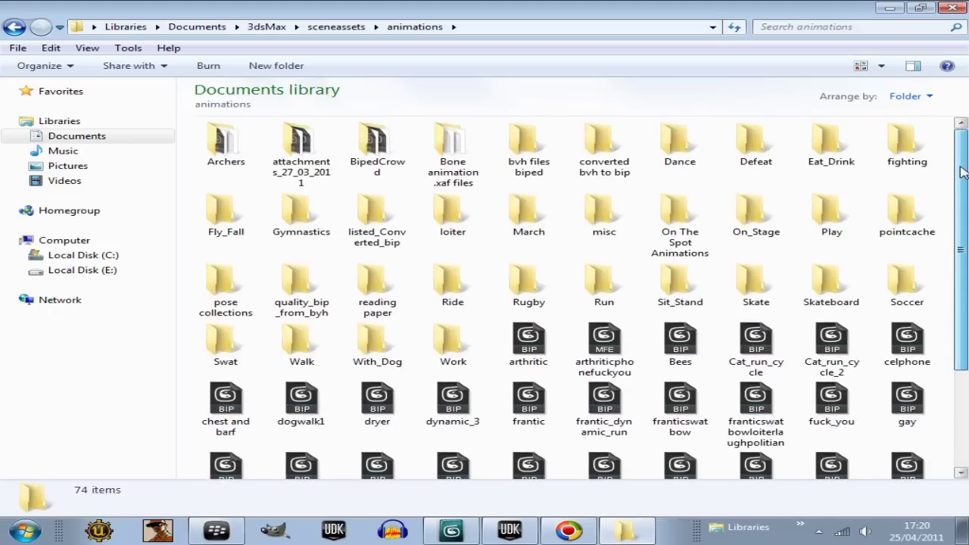
# Create a '2010 STOCK ANIMATIONS' folder and paste the 19 motion folders into it
pyautogui.click(274, 65)
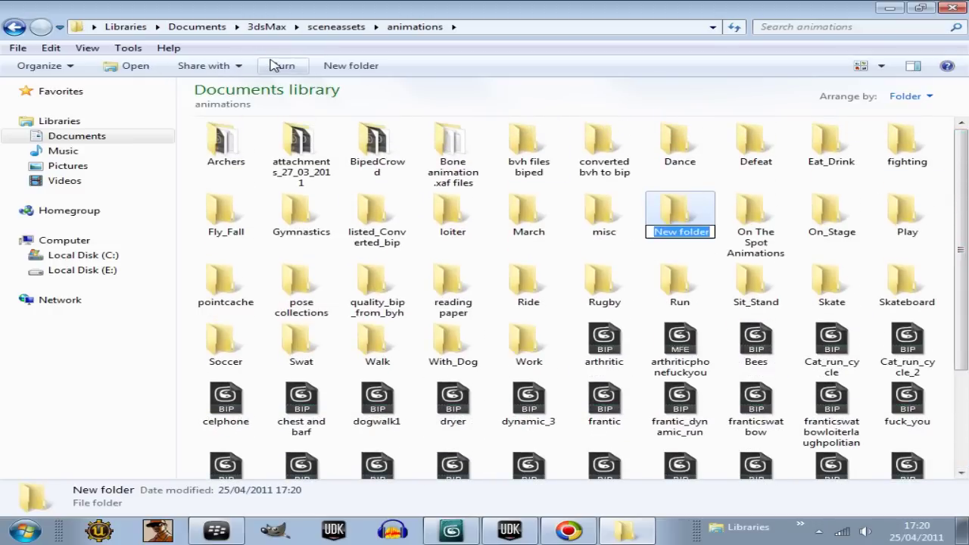
pyautogui.write('2')
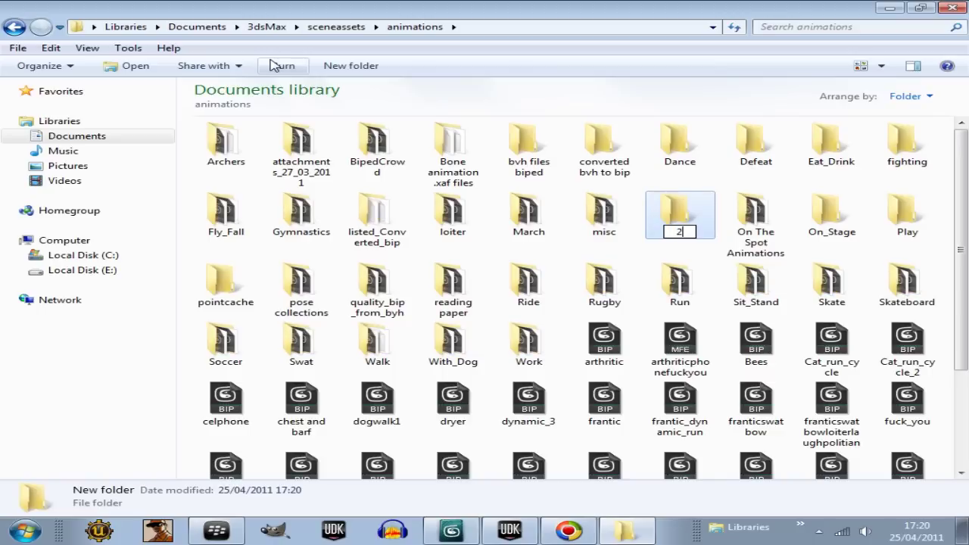
pyautogui.write('010')
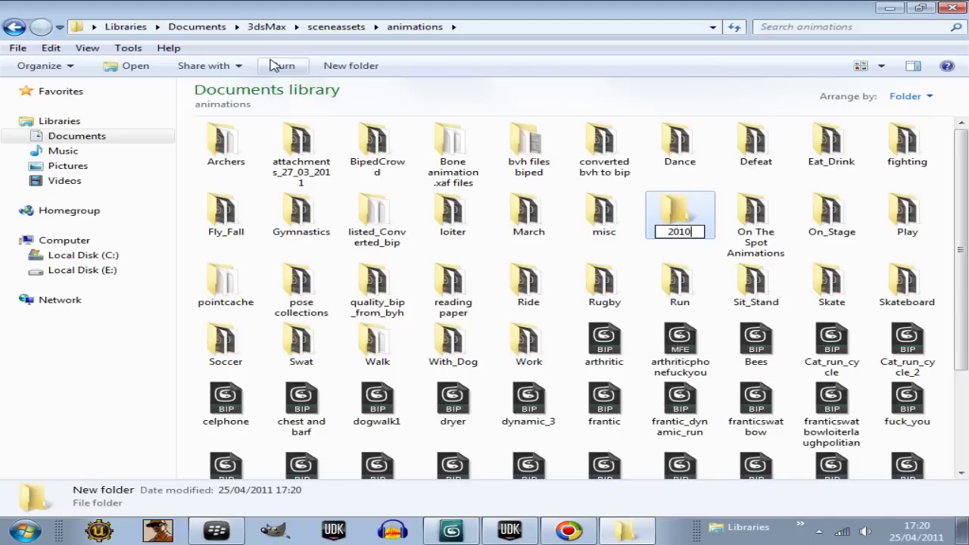
pyautogui.write(' STOCK A')
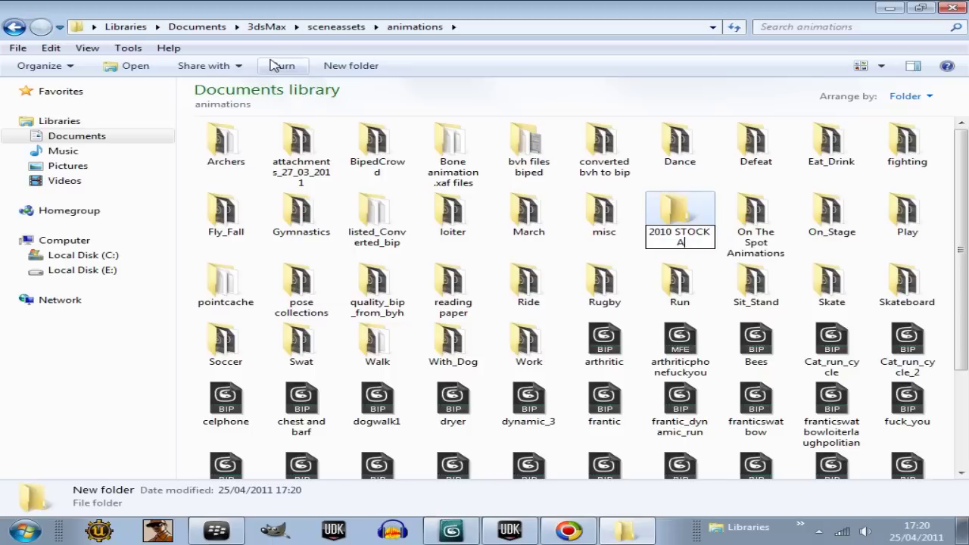
pyautogui.write('NIMATIONS')
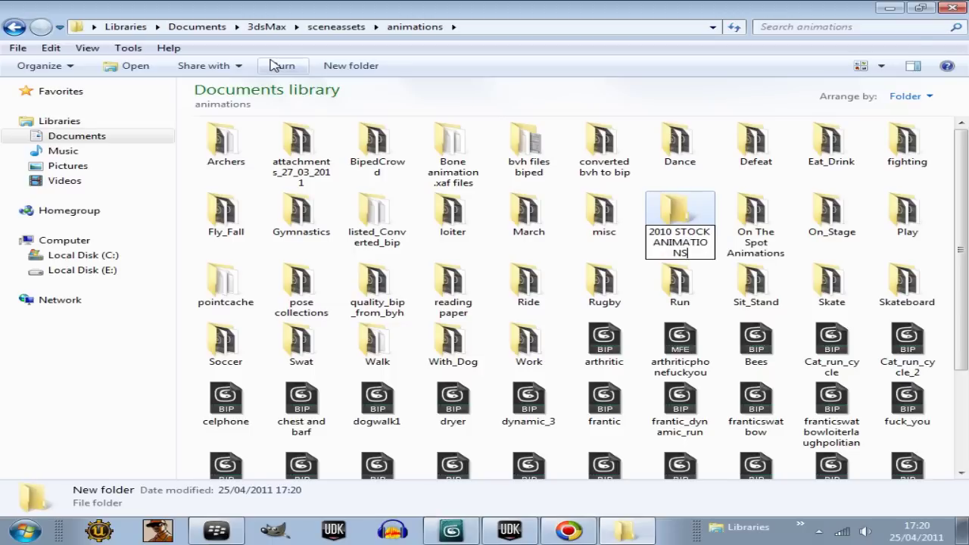
pyautogui.click(617, 248)
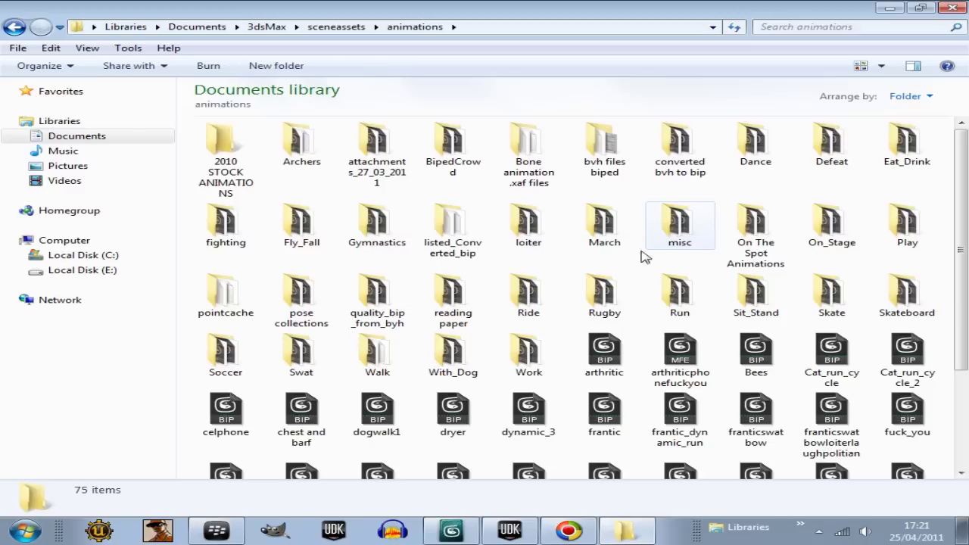
pyautogui.doubleClick(231, 167)
pyautogui.rightClick(240, 171)
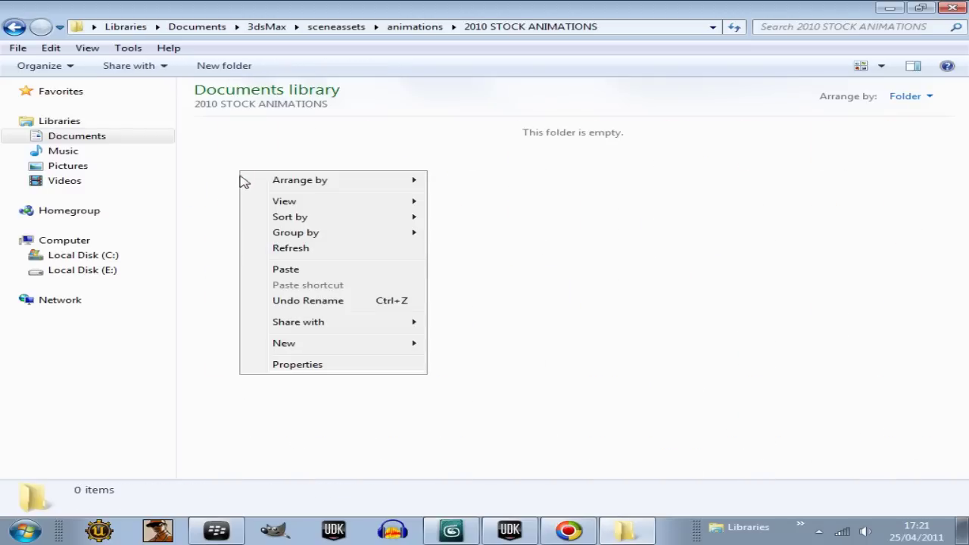
pyautogui.click(291, 265)
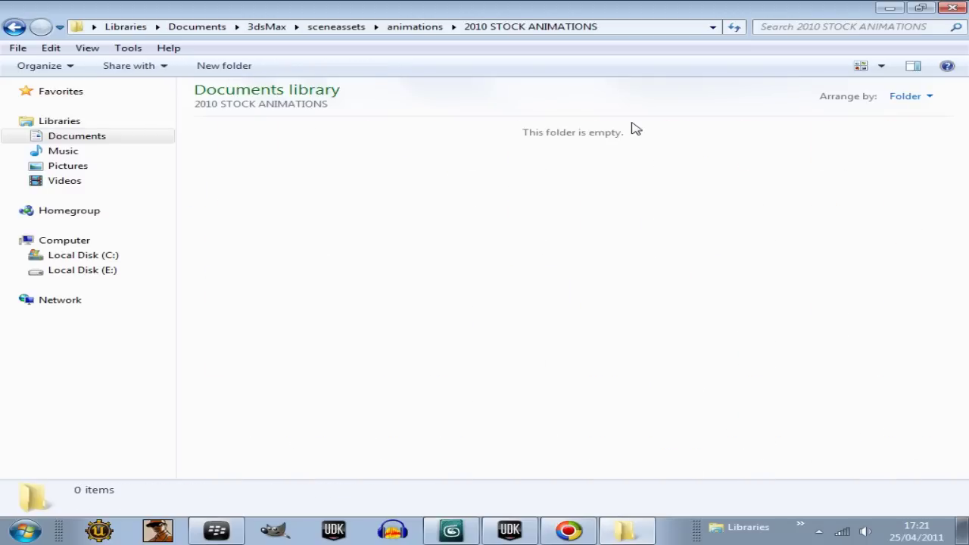
pyautogui.rightClick(224, 182)
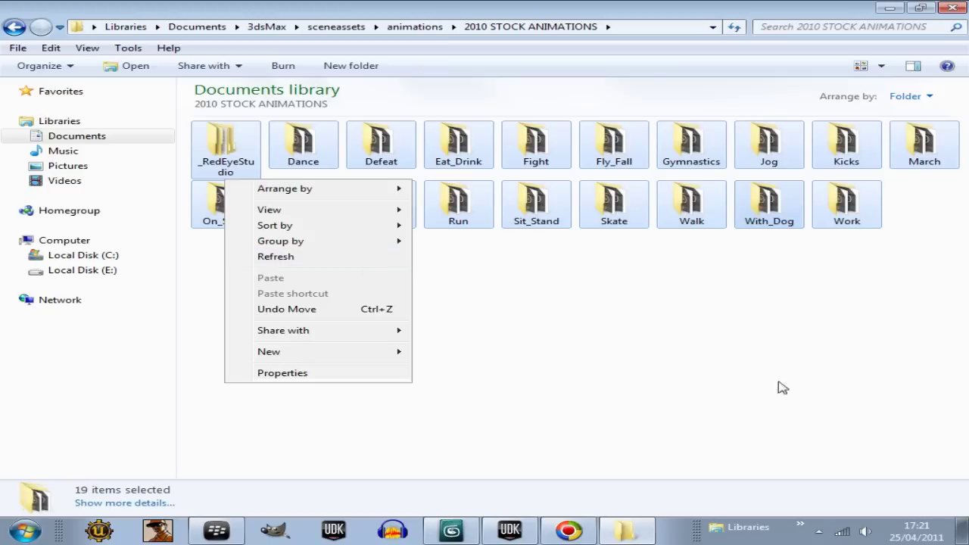
pyautogui.click(758, 397)
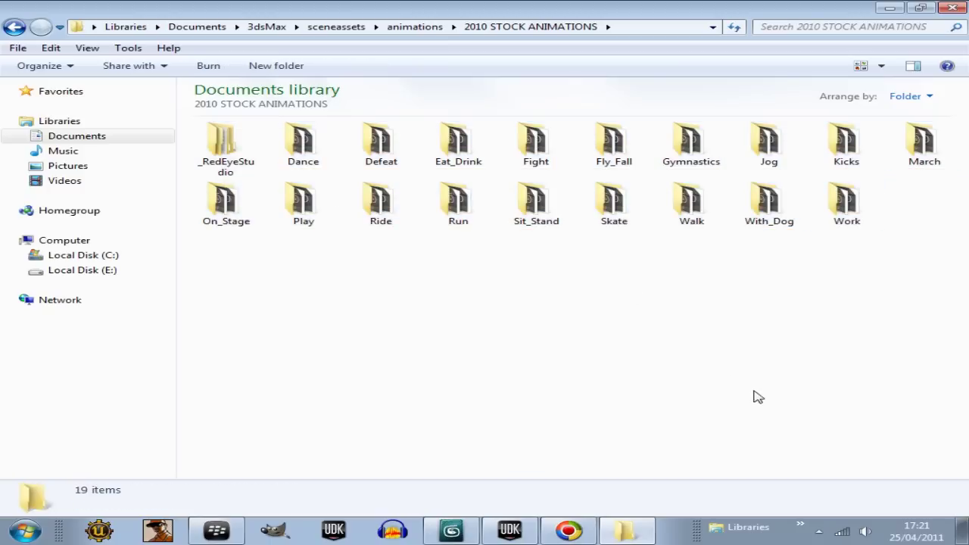
# Close Explorer and reset 3ds Max to a fresh untitled scene, then switch to UDK
pyautogui.click(953, 9)
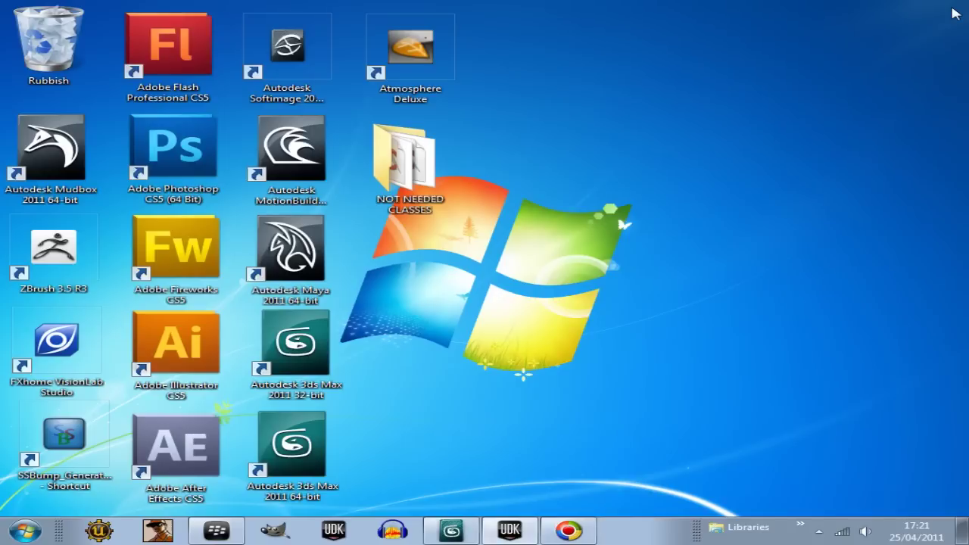
pyautogui.click(451, 530)
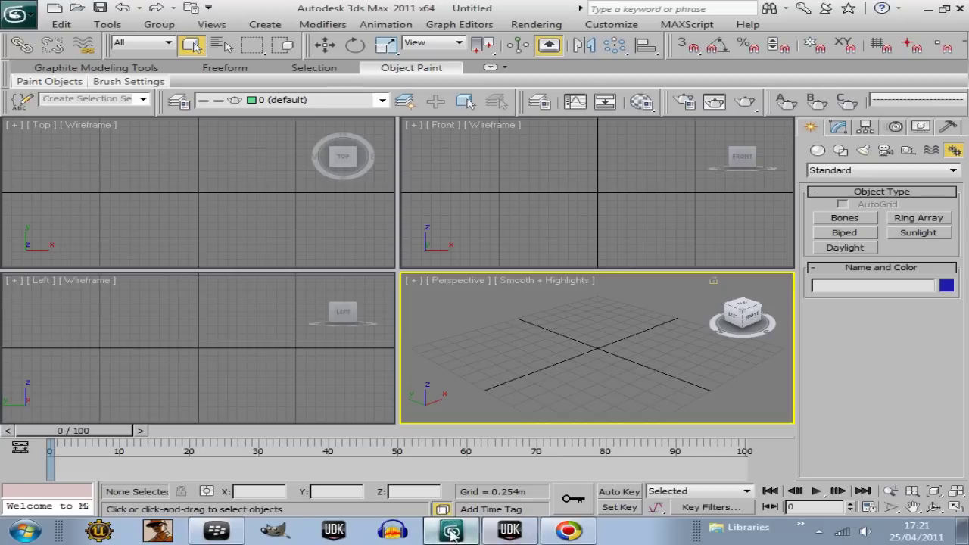
pyautogui.hotkey('alt', 'f')
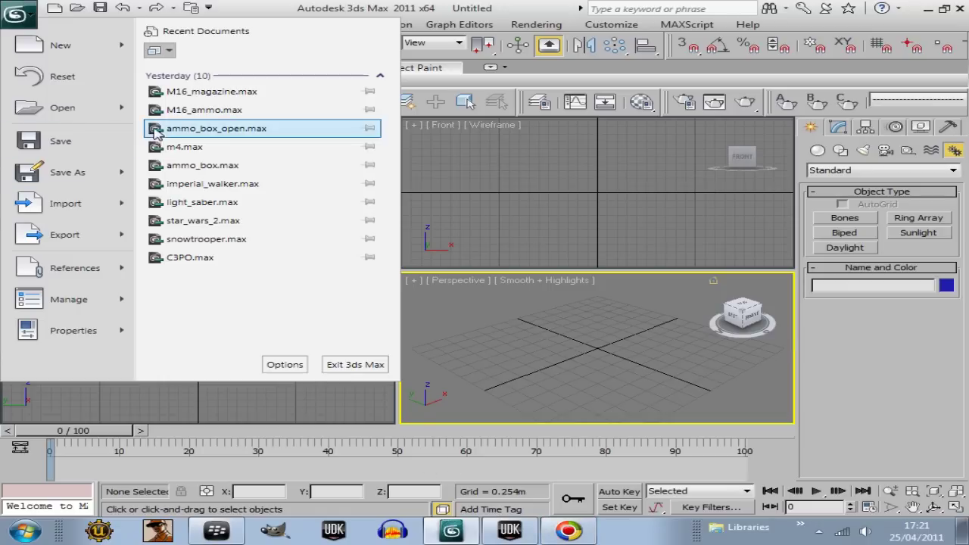
pyautogui.click(47, 76)
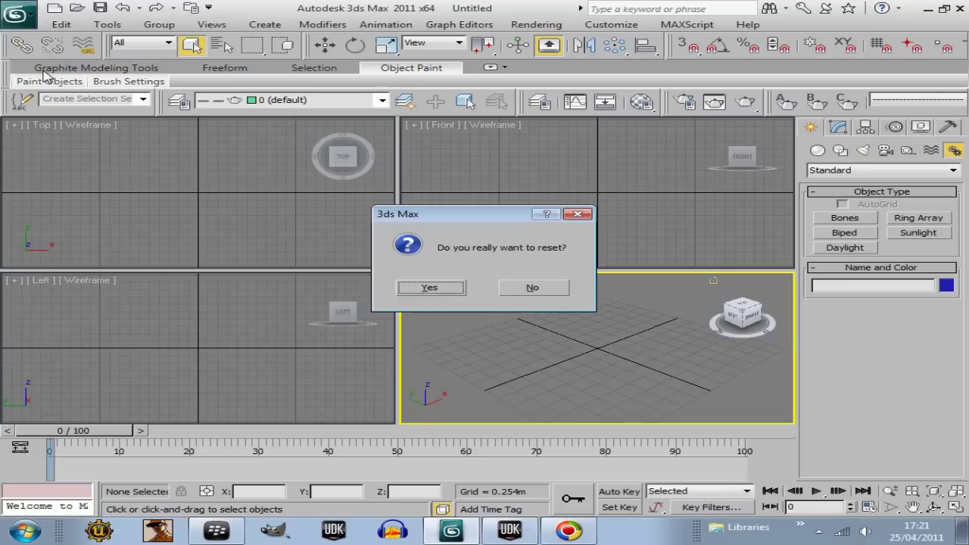
pyautogui.click(429, 289)
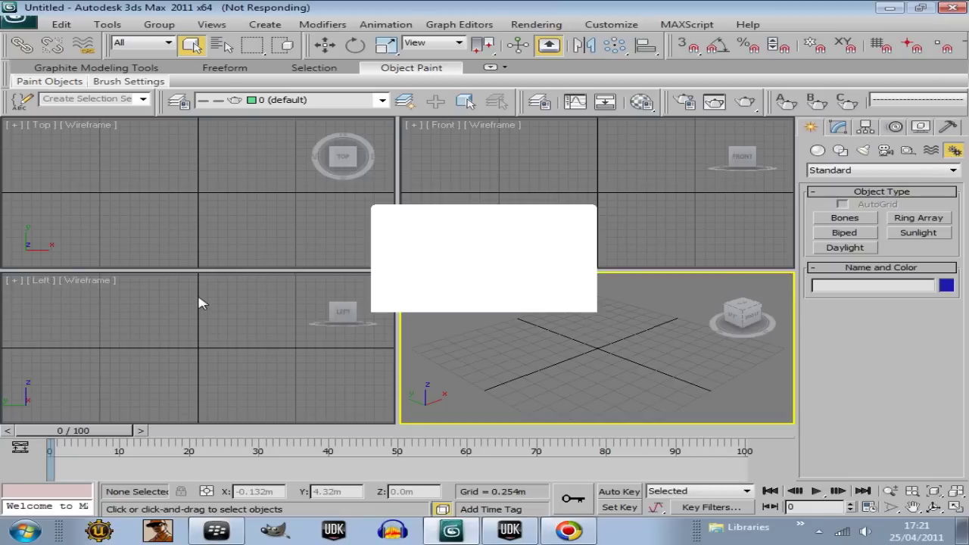
pyautogui.click(509, 531)
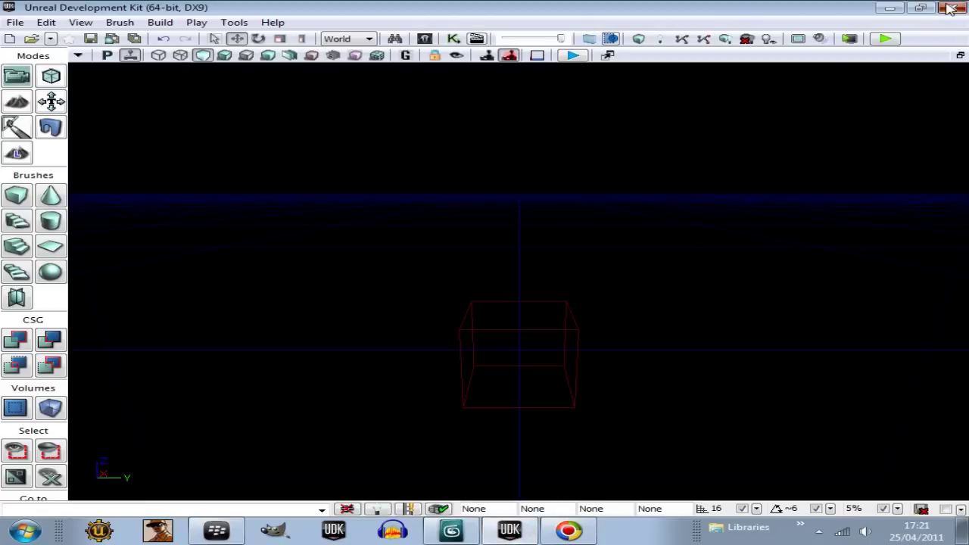
# Close the Unreal Development Kit editor window
pyautogui.click(949, 8)
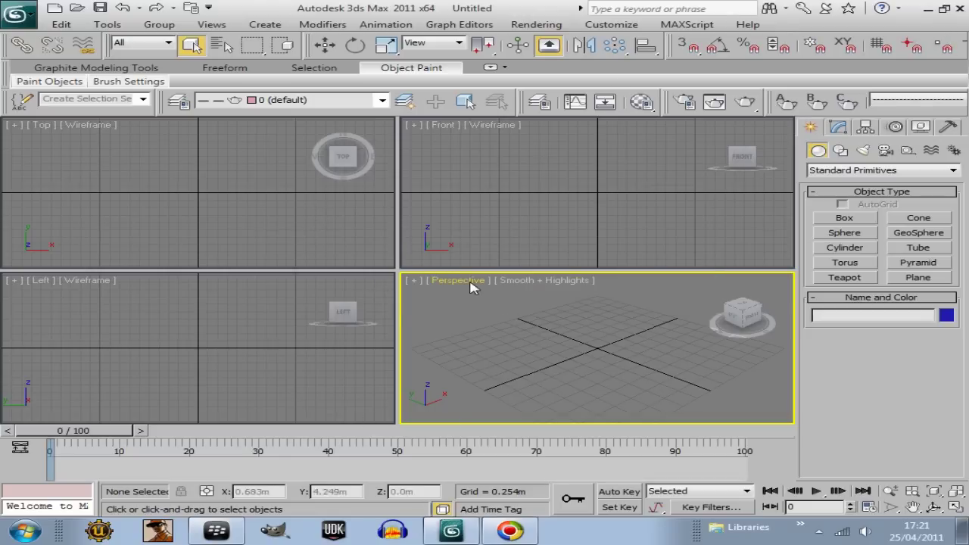
# Drag out a Biped in the Perspective viewport, zoom extents, and show its Motion panel
pyautogui.click(953, 151)
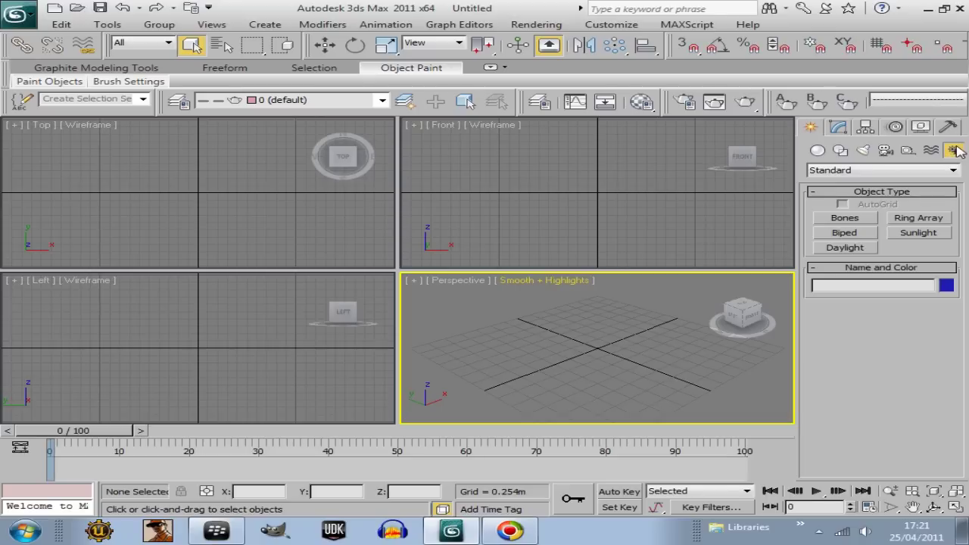
pyautogui.click(845, 234)
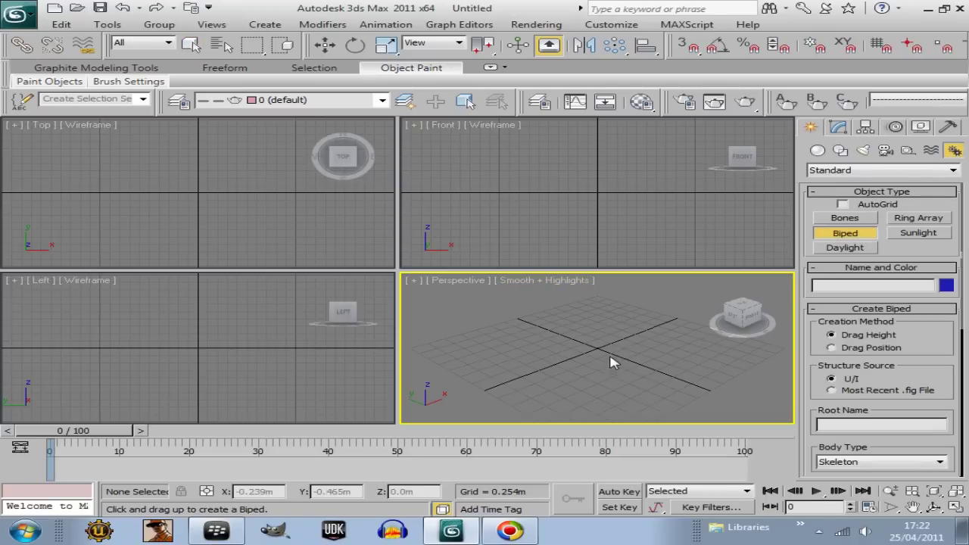
pyautogui.moveTo(613, 364); pyautogui.dragTo(640, 234)
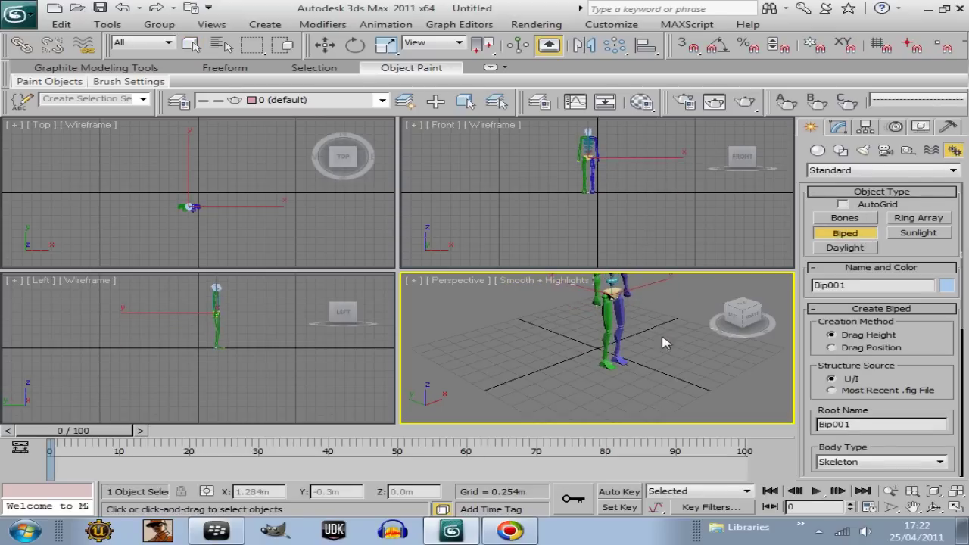
pyautogui.press('z')
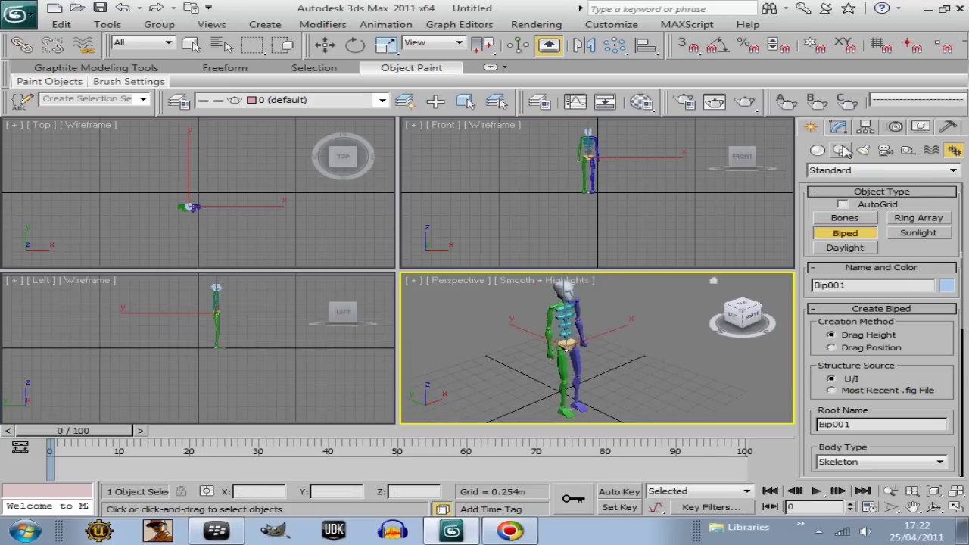
pyautogui.click(897, 128)
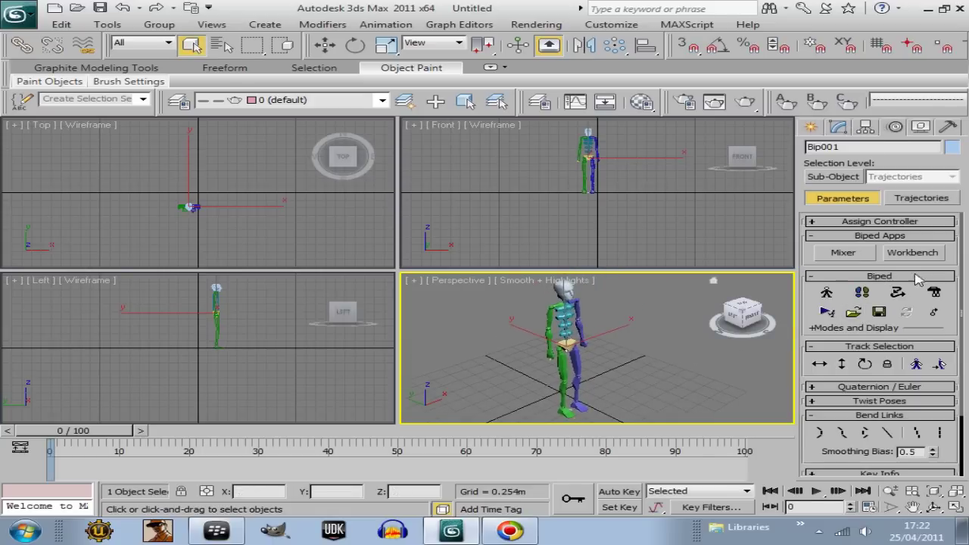
# Load archerkneel.bip from 2010 STOCK ANIMATIONS > _RedEyeStudio > Archers onto Bip001
pyautogui.click(858, 320)
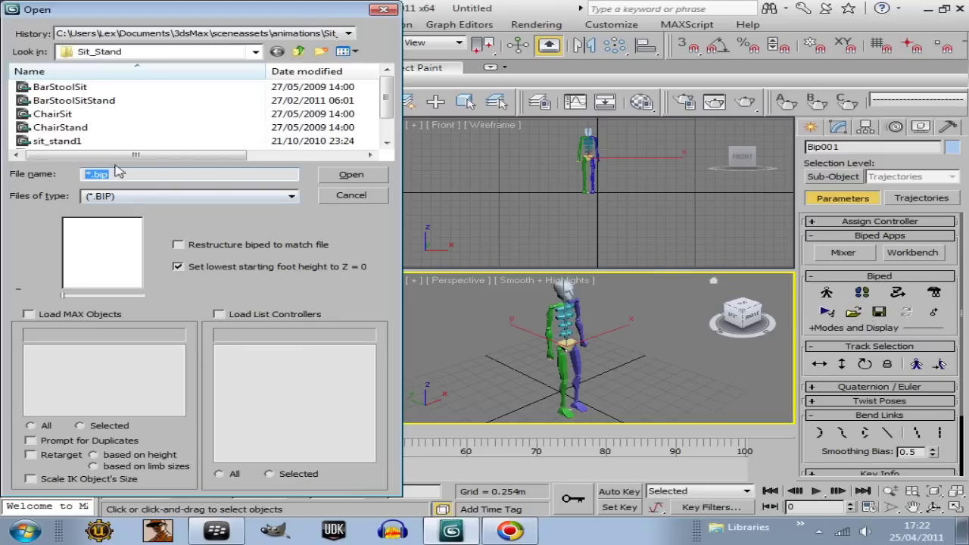
pyautogui.click(255, 51)
pyautogui.click(147, 145)
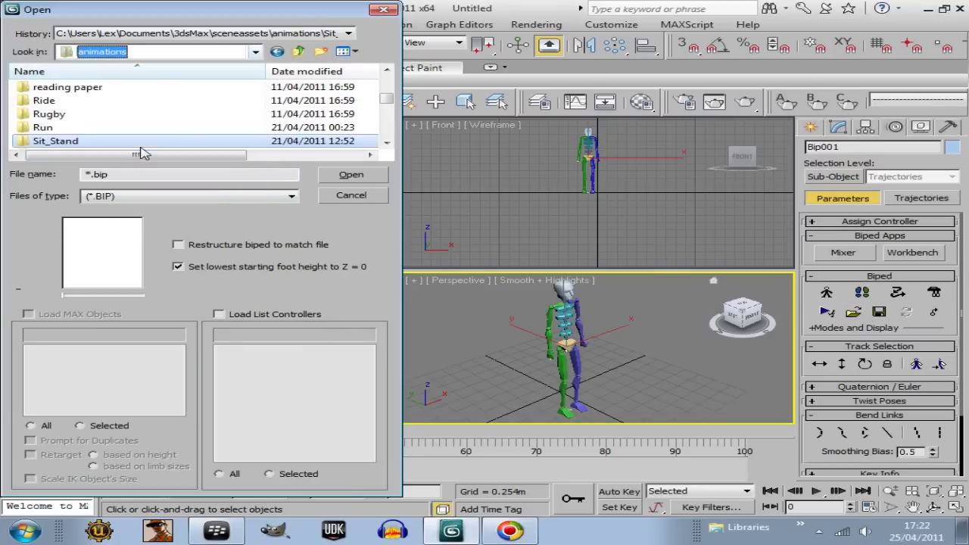
pyautogui.scroll(5, 382, 99)
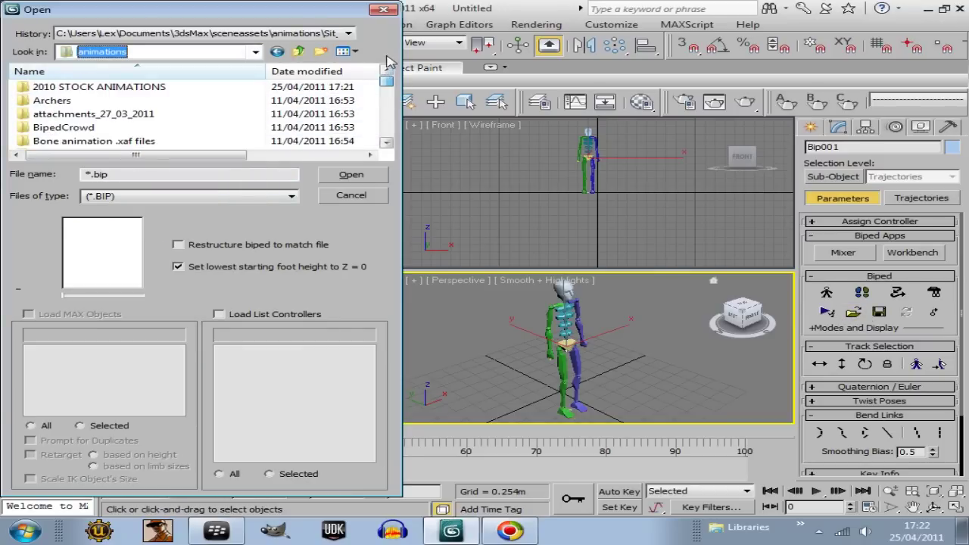
pyautogui.click(90, 88)
pyautogui.doubleClick(89, 88)
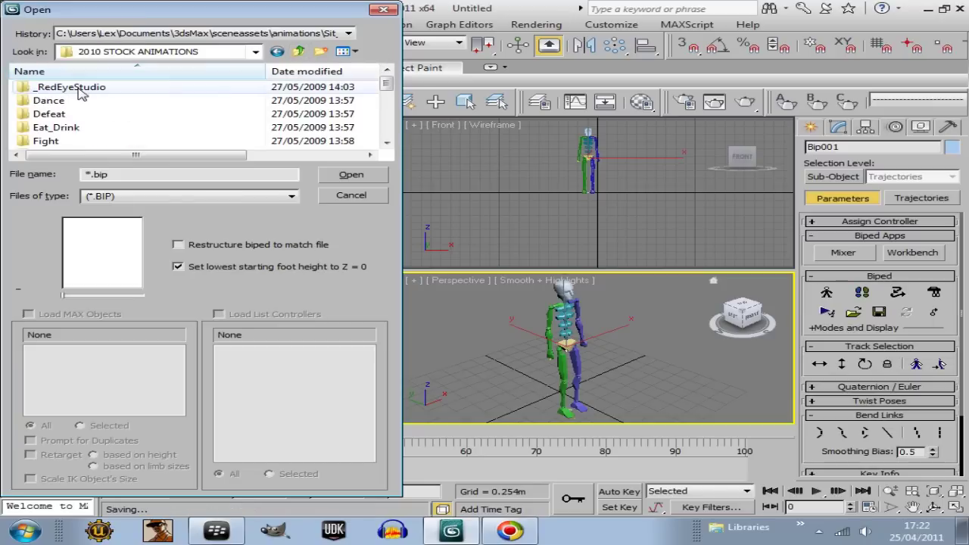
pyautogui.doubleClick(80, 88)
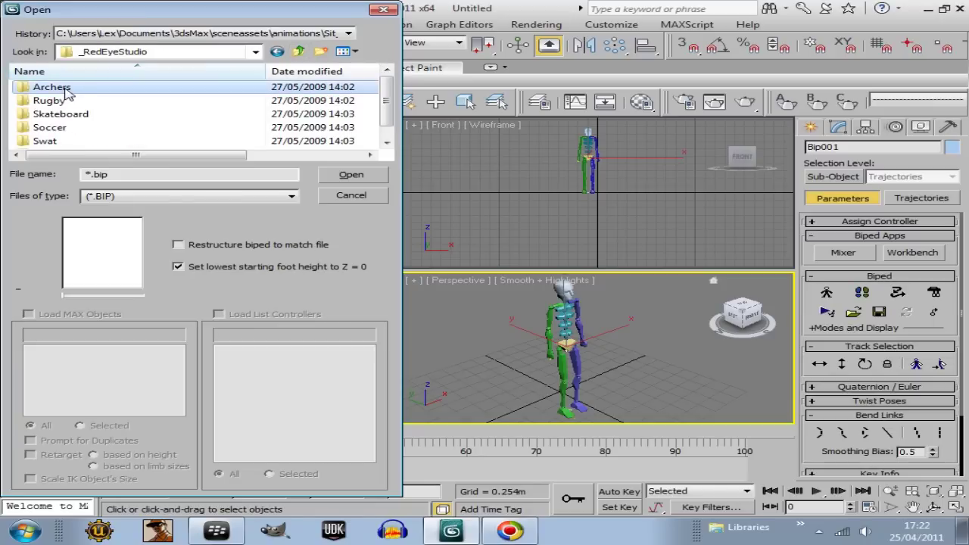
pyautogui.doubleClick(66, 88)
pyautogui.click(67, 88)
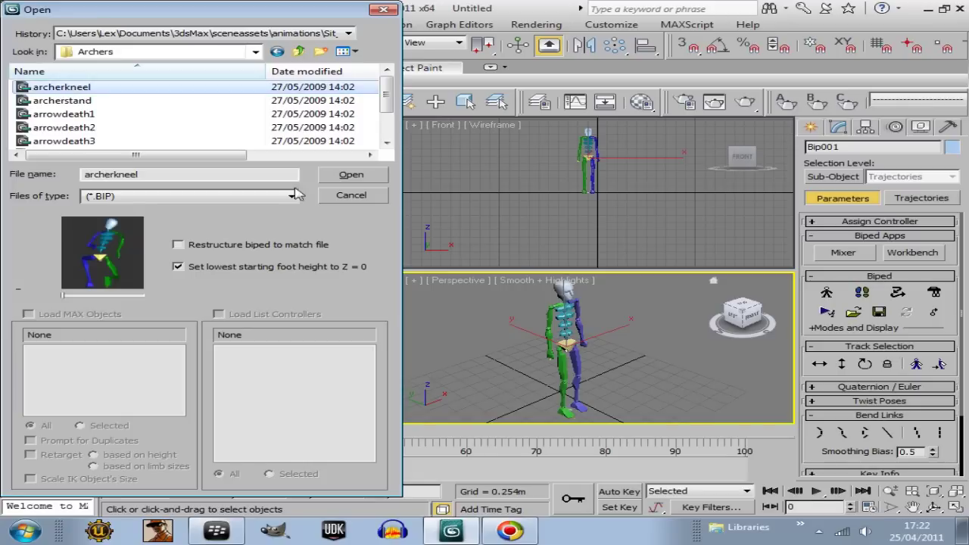
pyautogui.click(345, 177)
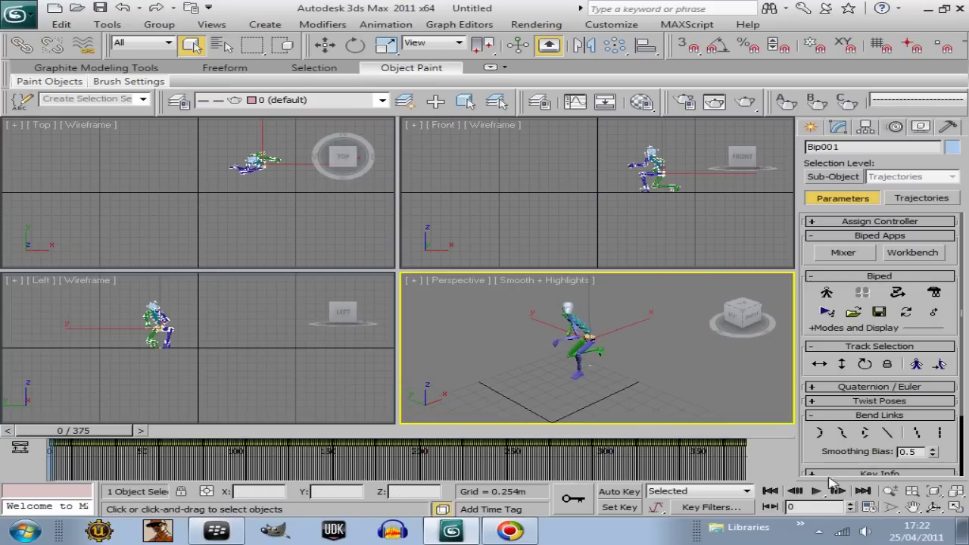
# Maximize the perspective view, orbit to a side view, and play the archerkneel motion, stopping back at frame 0
pyautogui.click(957, 507)
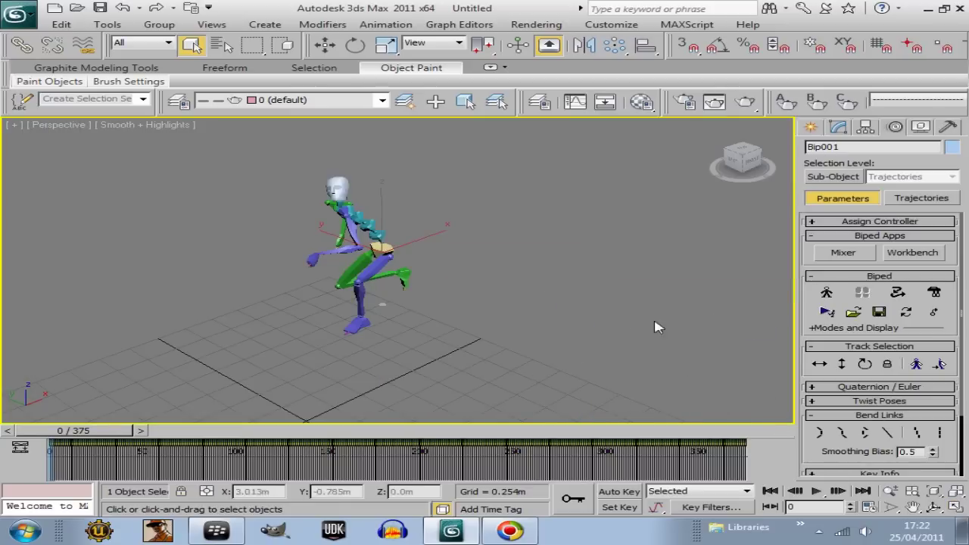
pyautogui.moveTo(741, 156); pyautogui.dragTo(753, 168)
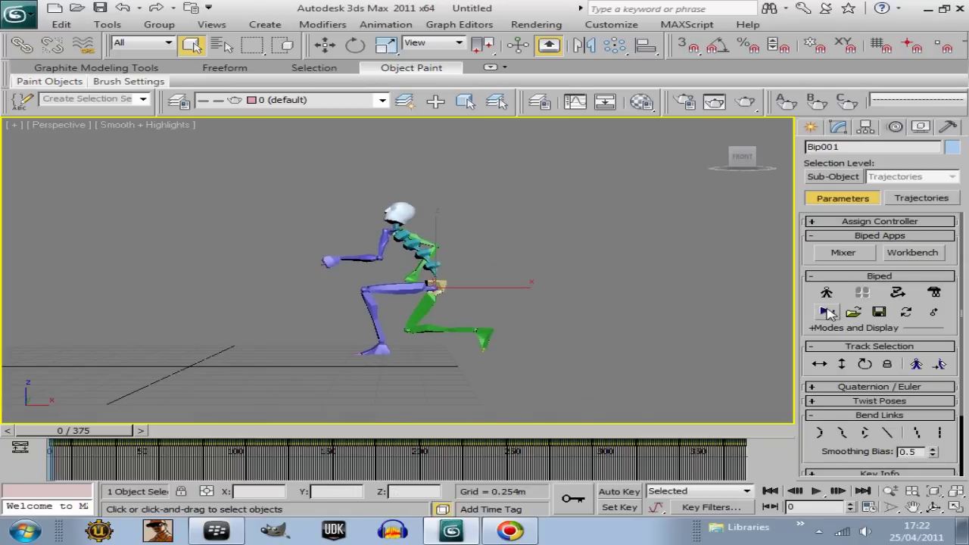
pyautogui.click(816, 491)
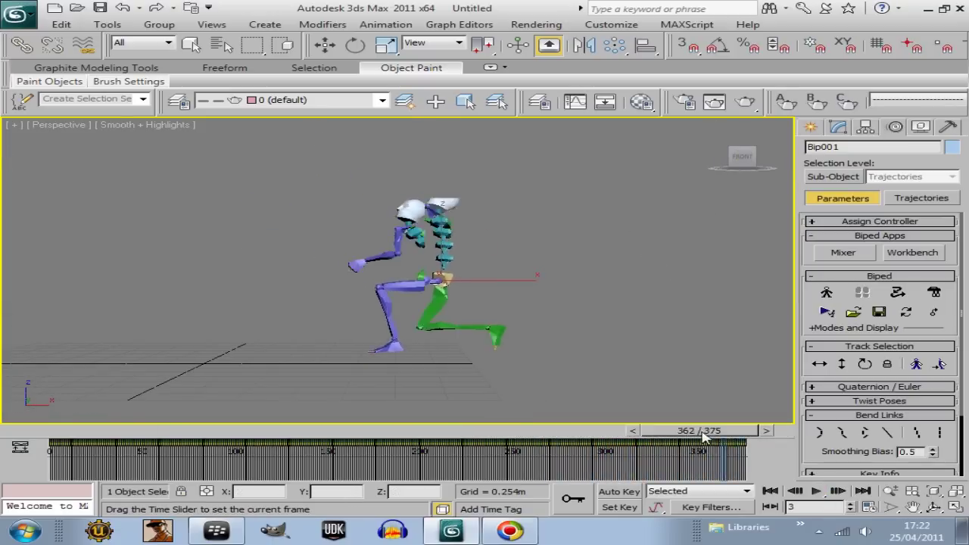
pyautogui.click(102, 430)
pyautogui.moveTo(102, 430); pyautogui.dragTo(75, 430)
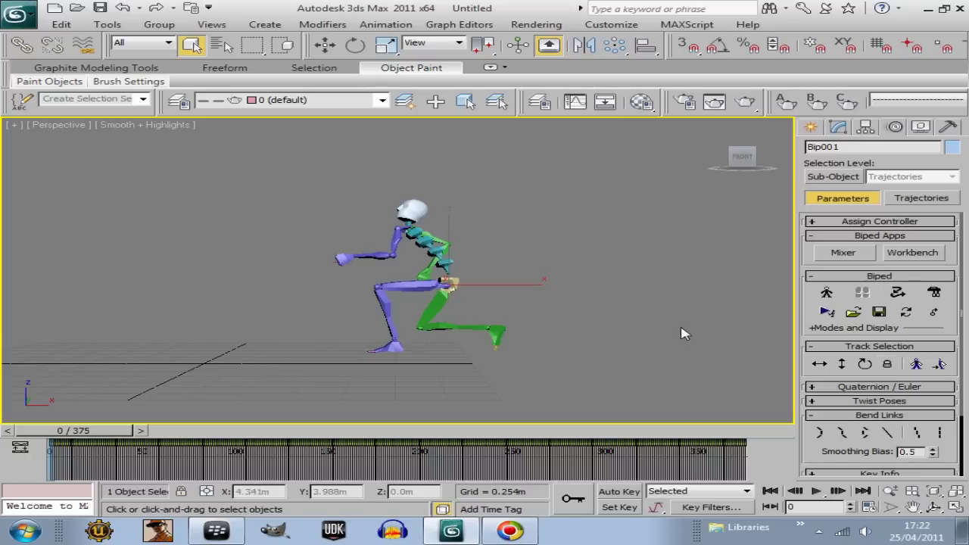
# Enable Motion Flow Mode, show the graph, and browse to the _RedEyeStudio Archers folder for multiple files
pyautogui.click(897, 293)
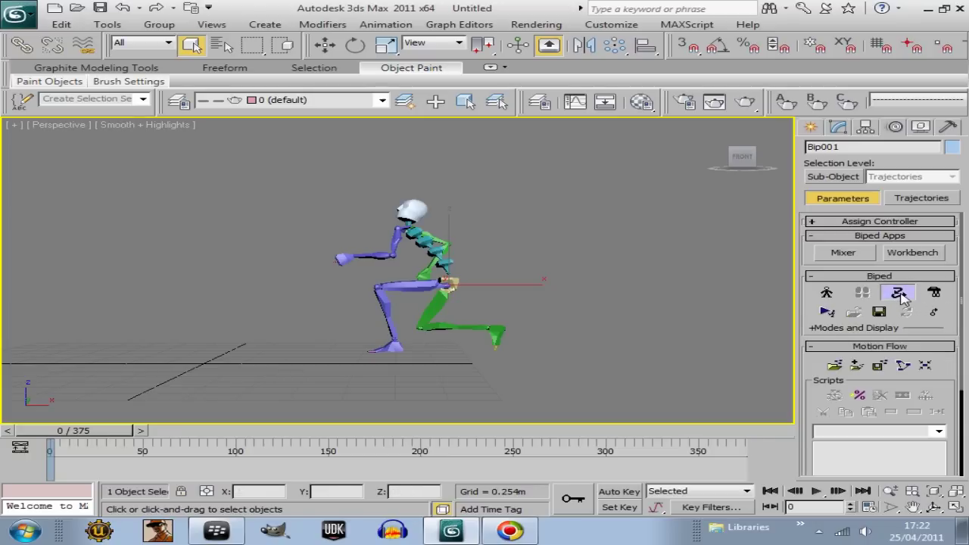
pyautogui.click(903, 367)
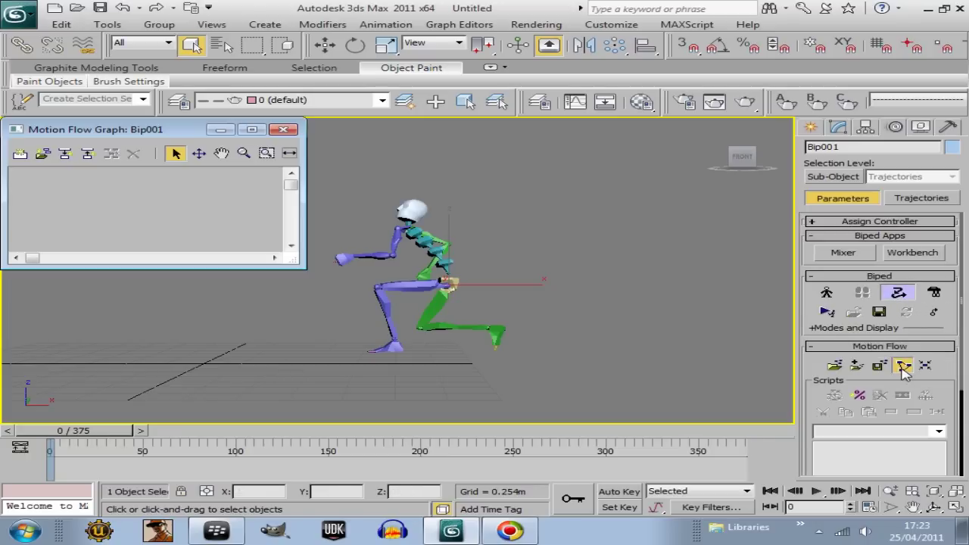
pyautogui.click(44, 154)
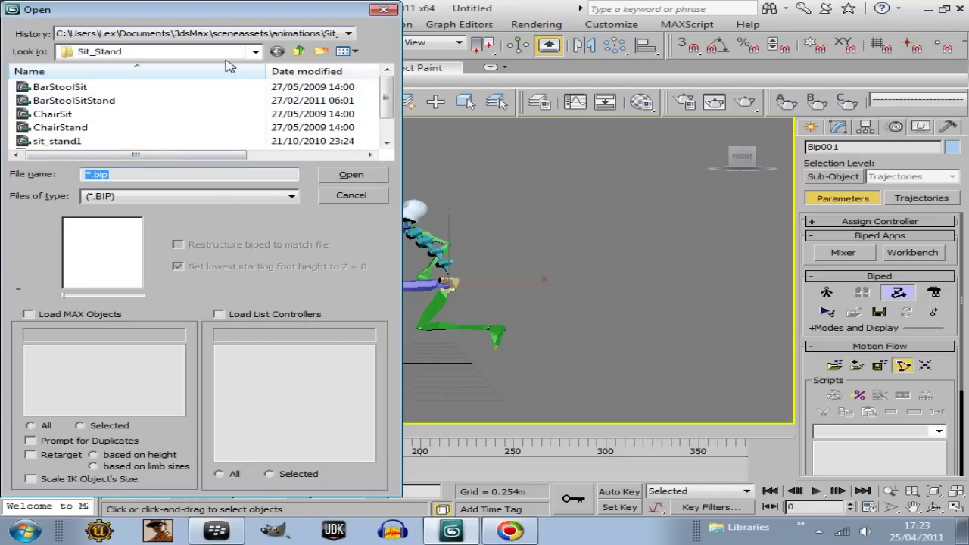
pyautogui.click(254, 52)
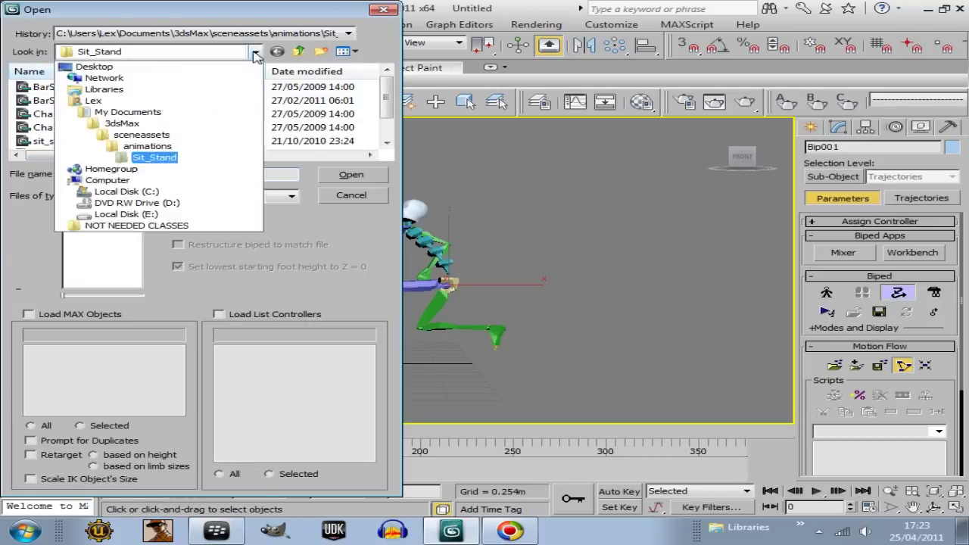
pyautogui.click(144, 144)
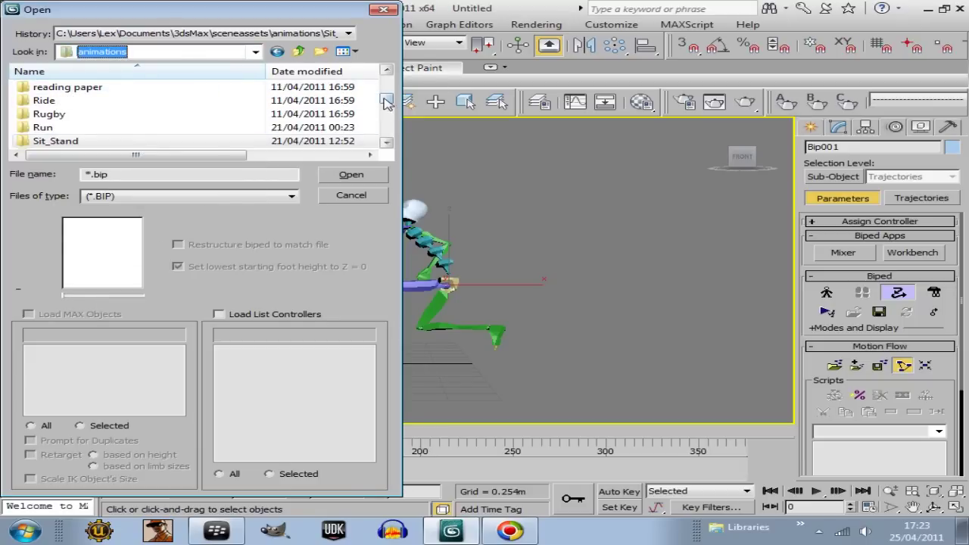
pyautogui.moveTo(386, 100); pyautogui.dragTo(390, 81)
pyautogui.doubleClick(74, 87)
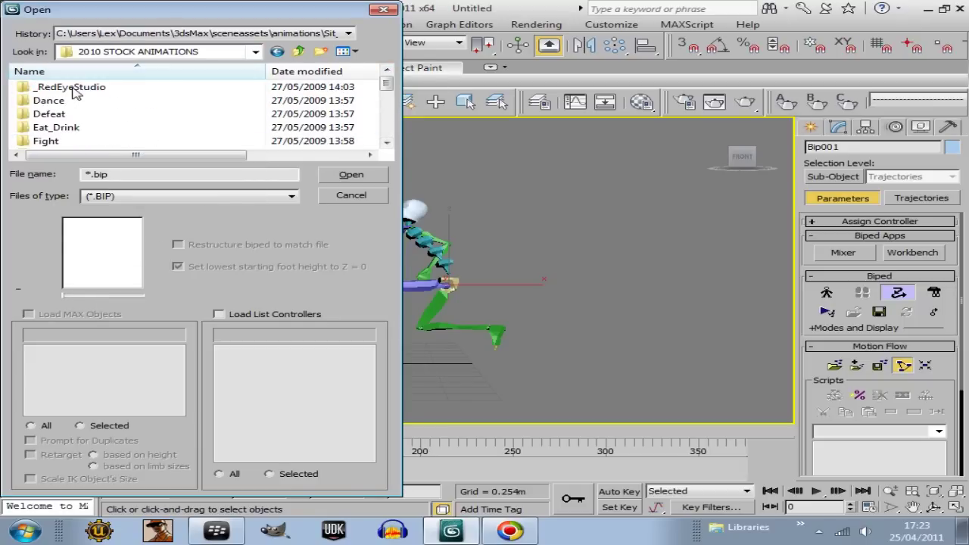
pyautogui.doubleClick(66, 88)
pyautogui.doubleClick(67, 87)
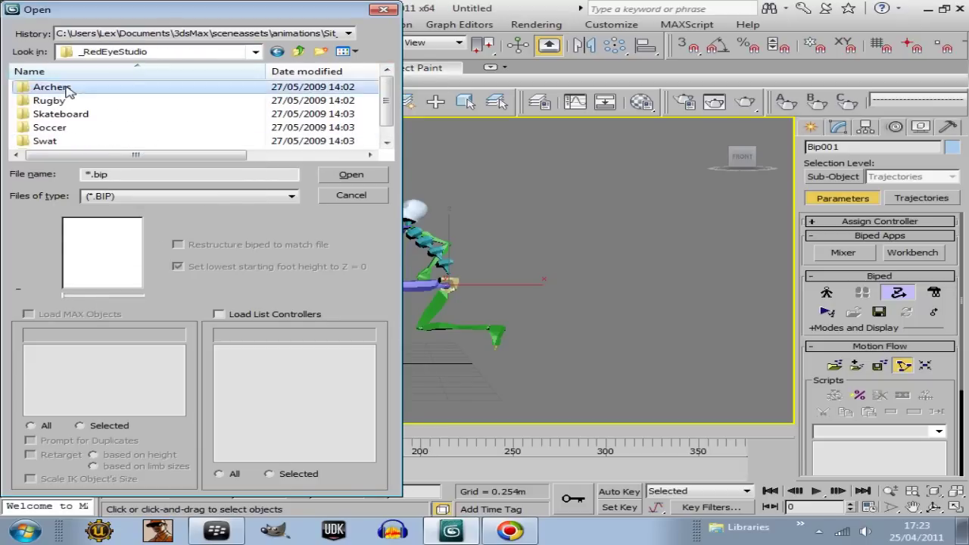
# Select archerkneel, archerstand, arrowdeath1 and arrowdeath2 and load them into the motion flow graph
pyautogui.click(93, 87)
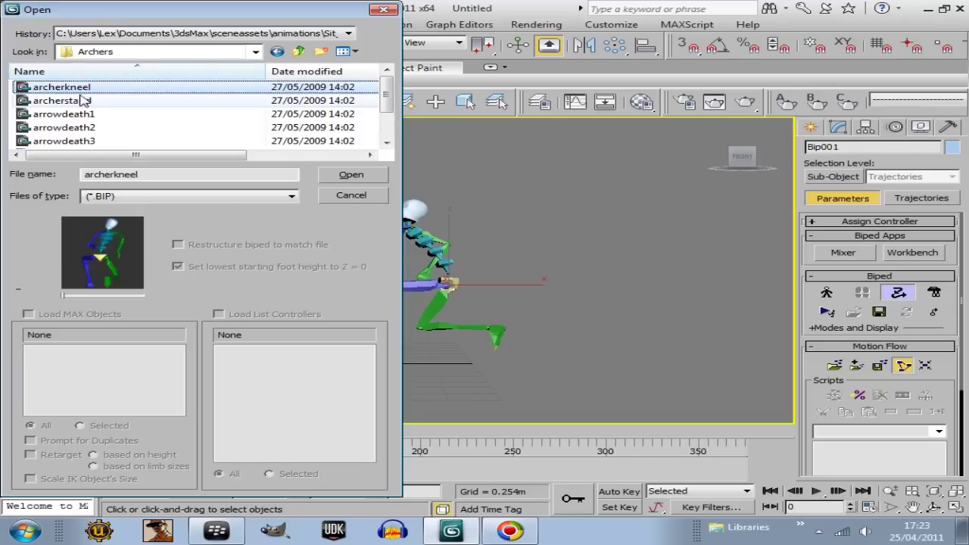
pyautogui.keyDown('ctrl'); pyautogui.click(81, 101); pyautogui.keyUp('ctrl')
pyautogui.keyDown('ctrl'); pyautogui.click(79, 115); pyautogui.keyUp('ctrl')
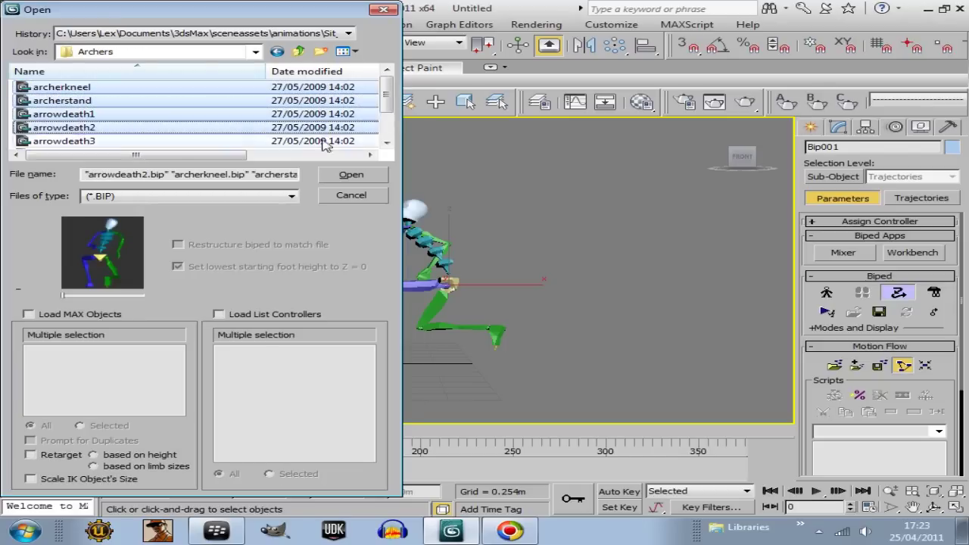
pyautogui.click(347, 175)
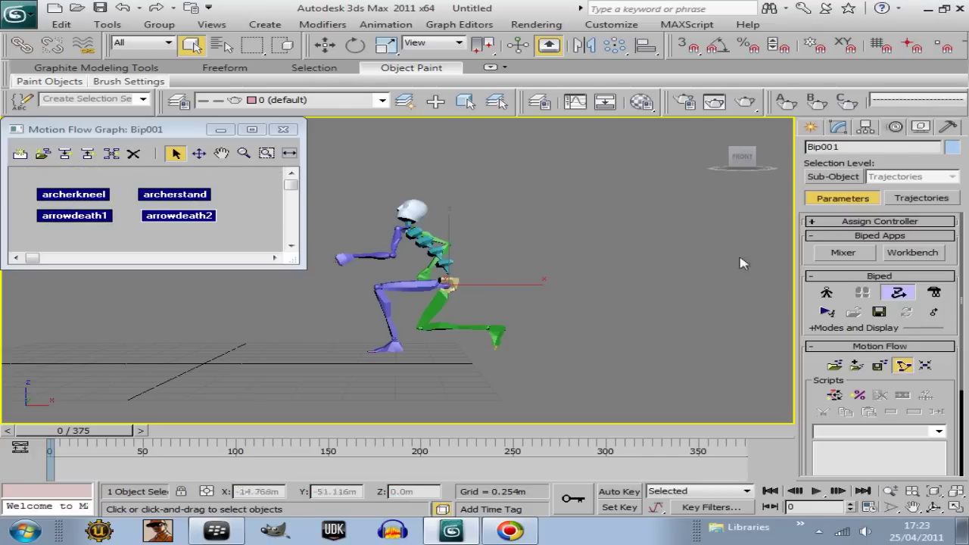
# Create a script chaining archerkneel, archerstand, arrowdeath1 and arrowdeath2 in that order
pyautogui.click(833, 398)
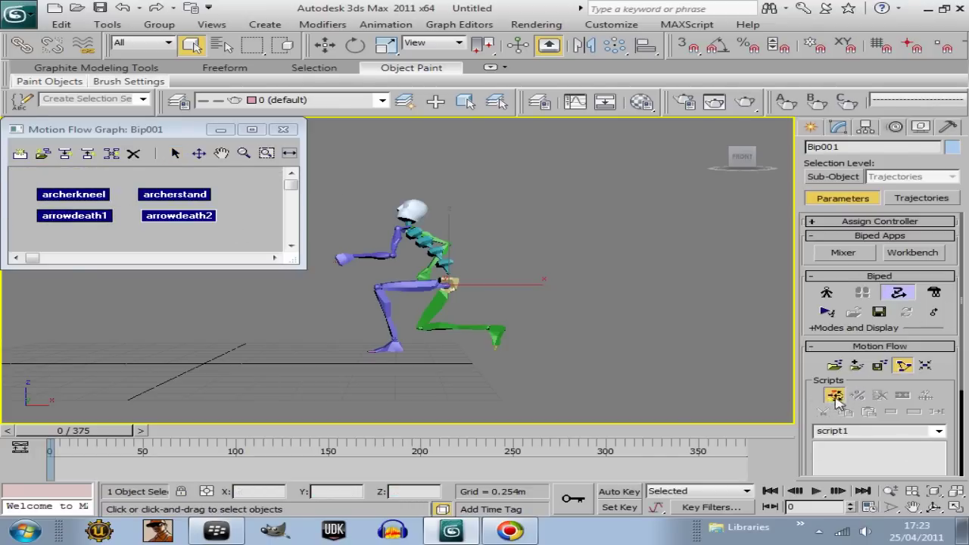
pyautogui.click(92, 196)
pyautogui.click(155, 197)
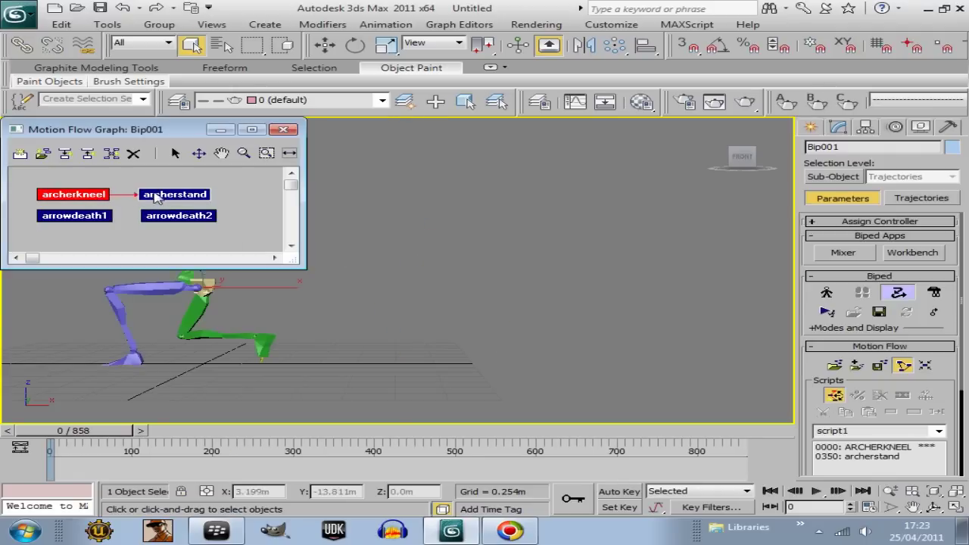
pyautogui.click(84, 218)
pyautogui.click(162, 216)
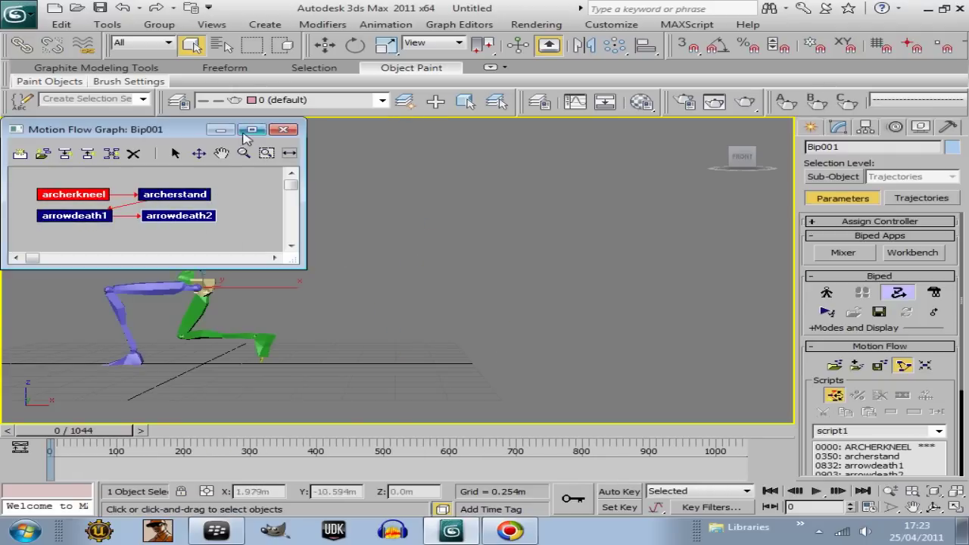
# Close the Motion Flow Graph and recentre the biped in the viewport
pyautogui.click(284, 130)
pyautogui.moveTo(372, 265); pyautogui.dragTo(439, 277, button='middle')
pyautogui.scroll(-5, 580, 277)
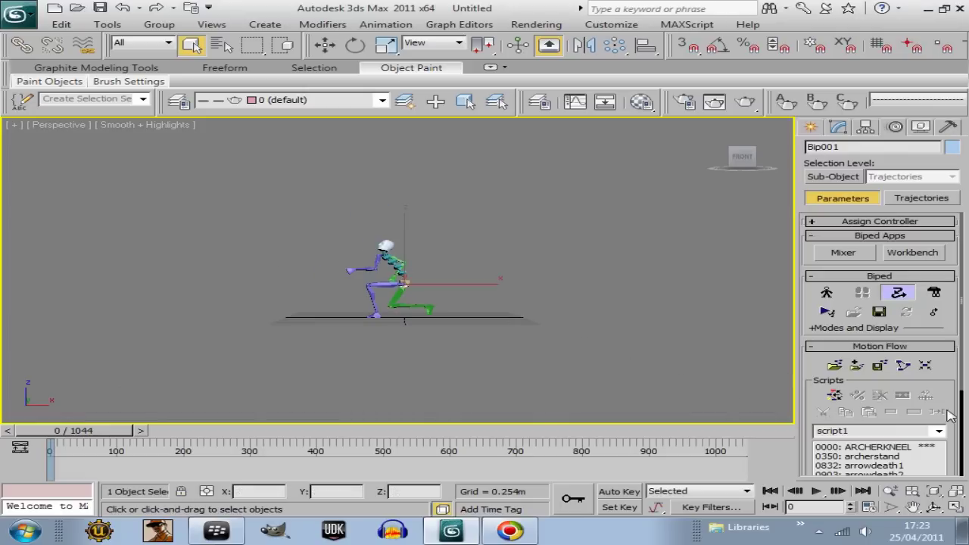
pyautogui.scroll(-2, 935, 390)
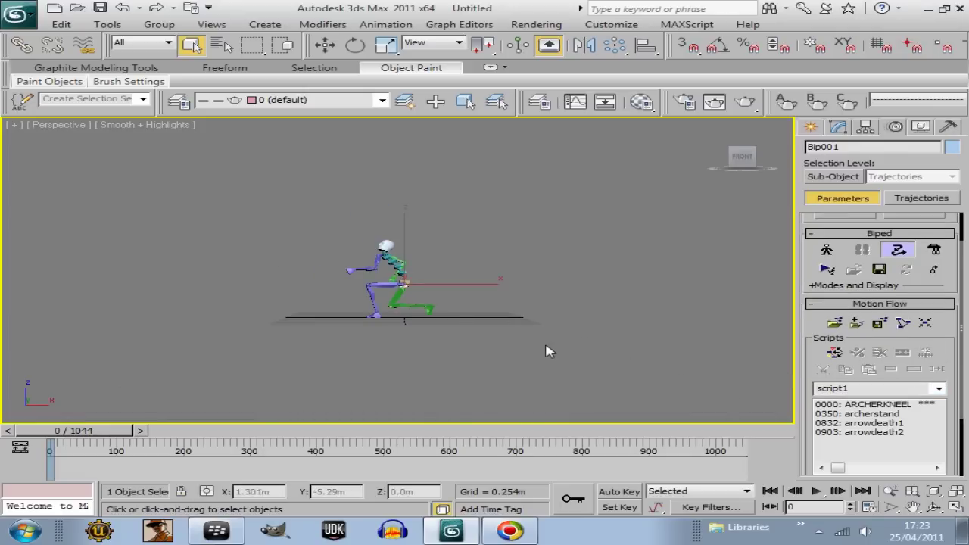
# Play the 1044-frame four-clip script, return to frame 0, and select all script1 entries
pyautogui.moveTo(548, 350); pyautogui.dragTo(555, 366, button='middle')
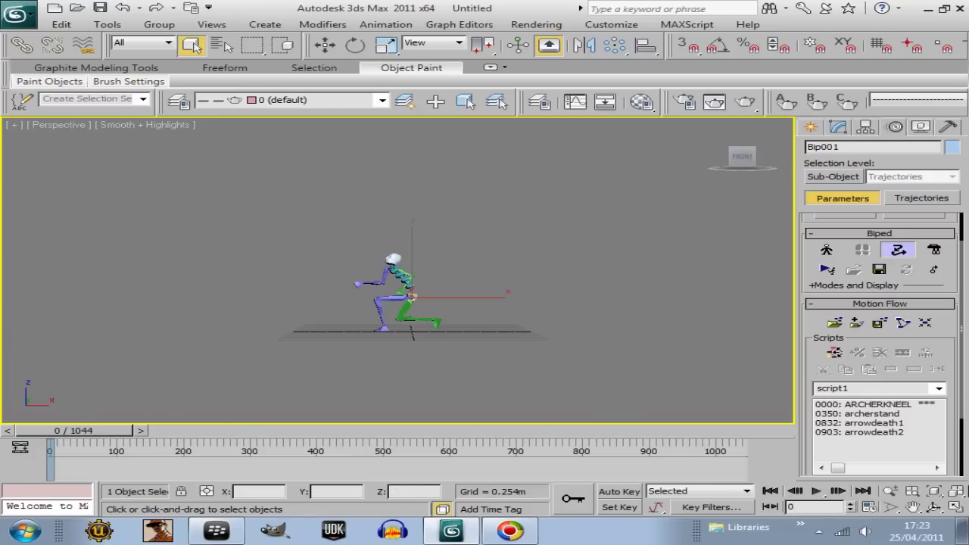
pyautogui.click(795, 491)
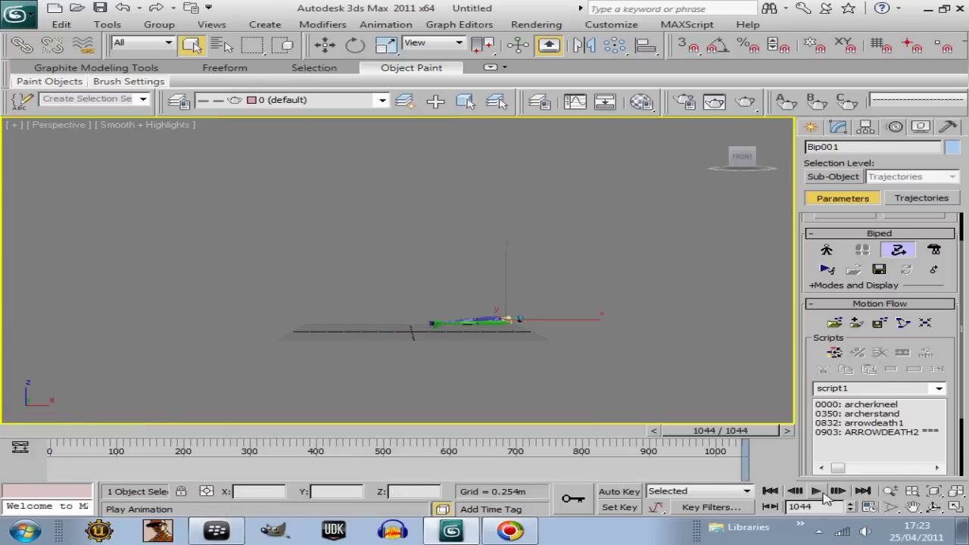
pyautogui.click(815, 491)
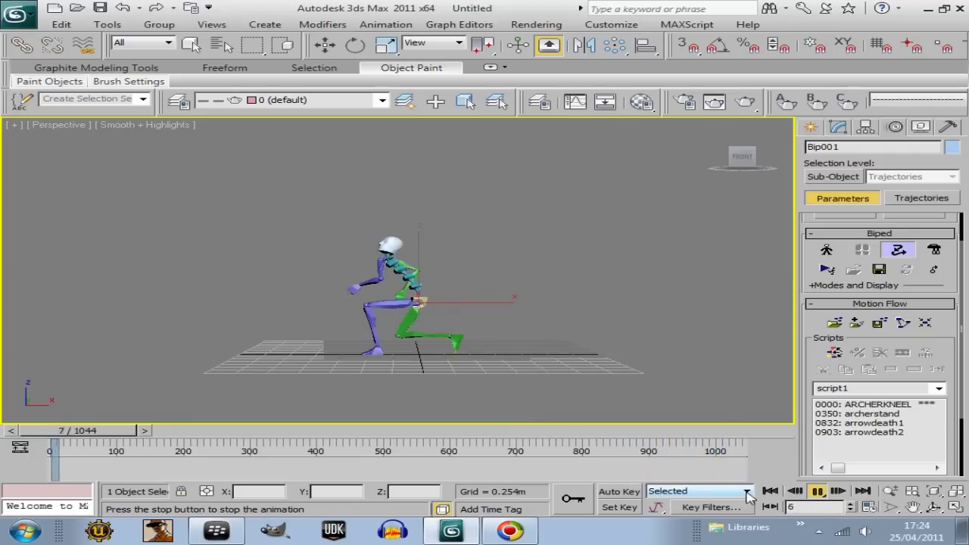
pyautogui.click(769, 493)
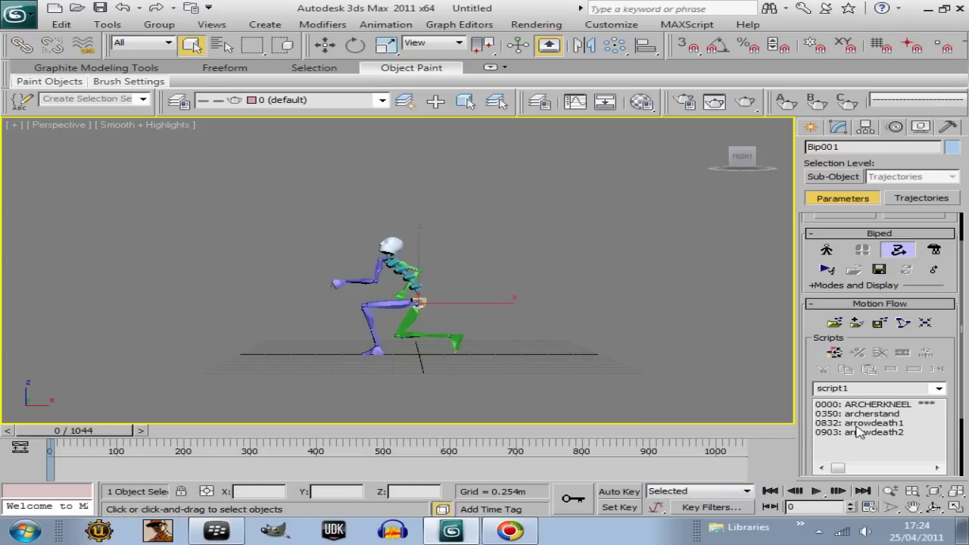
pyautogui.moveTo(858, 434); pyautogui.dragTo(860, 405)
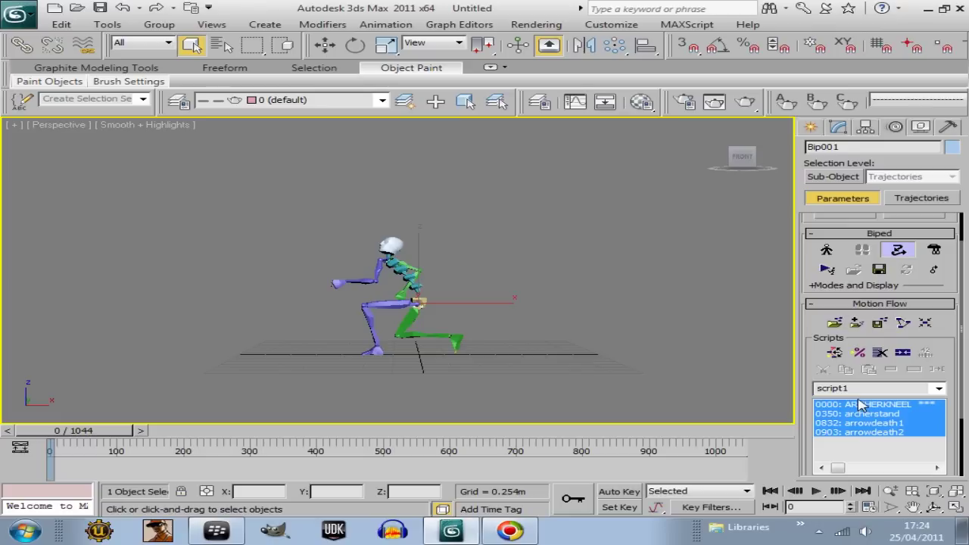
# Unify the selected script clips, then turn off Motion Flow Mode for Bip001
pyautogui.click(902, 353)
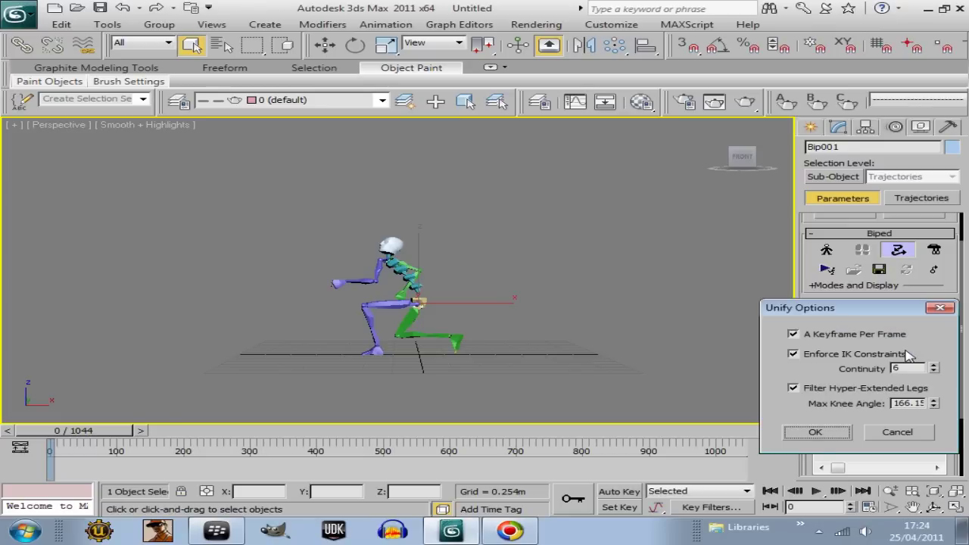
pyautogui.click(822, 432)
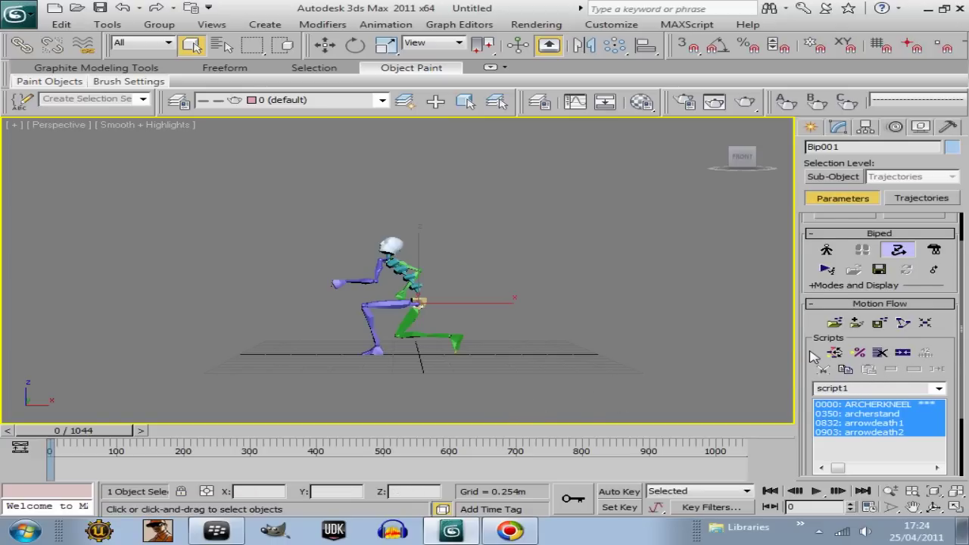
pyautogui.scroll(2, 814, 356)
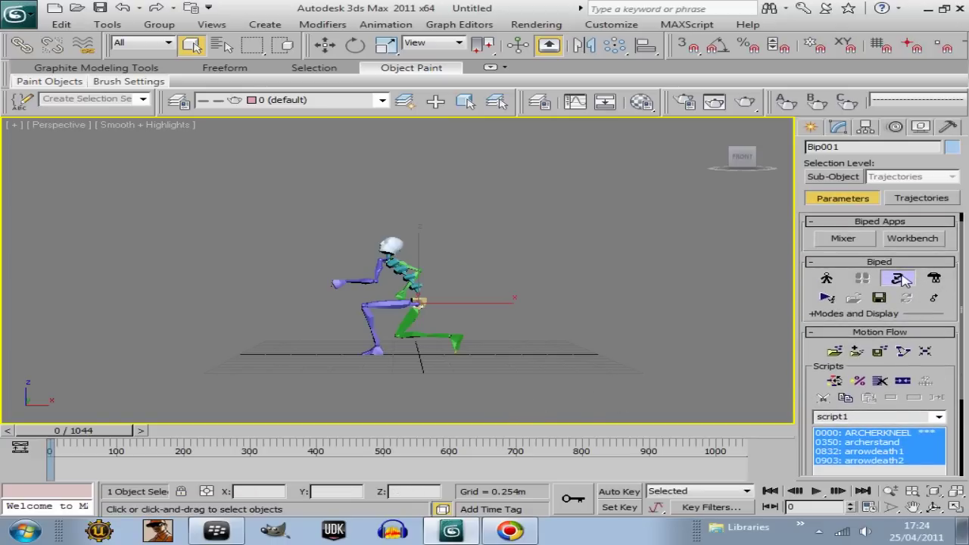
pyautogui.click(901, 281)
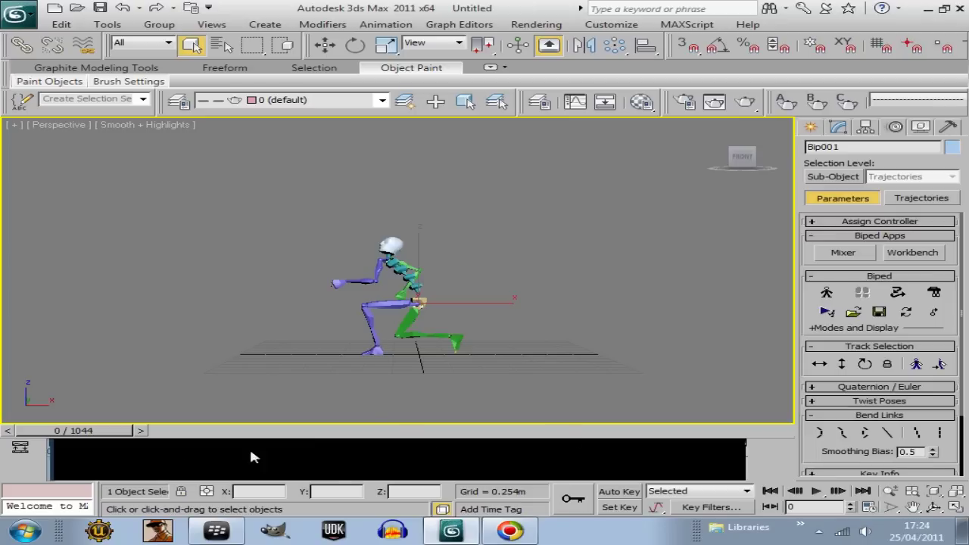
# Scrub through the archer motion, then save it as ARCHER_VARIOUS.bip in the Archers folder
pyautogui.moveTo(105, 437); pyautogui.dragTo(162, 436)
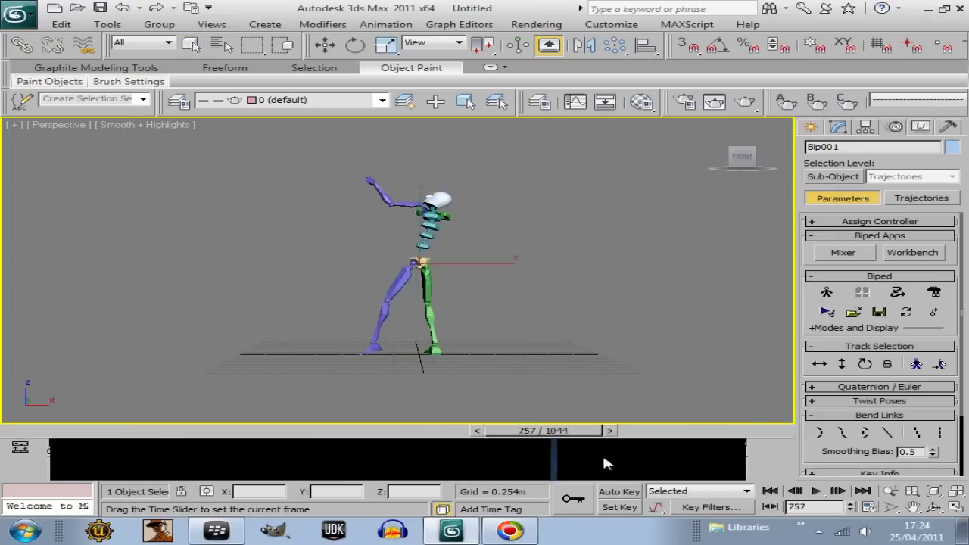
pyautogui.moveTo(595, 430); pyautogui.dragTo(60, 431)
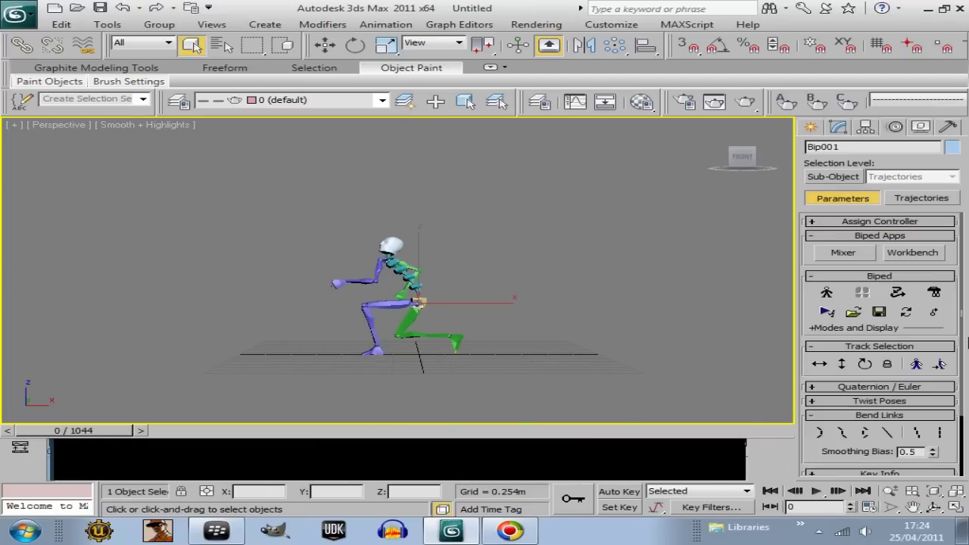
pyautogui.click(880, 312)
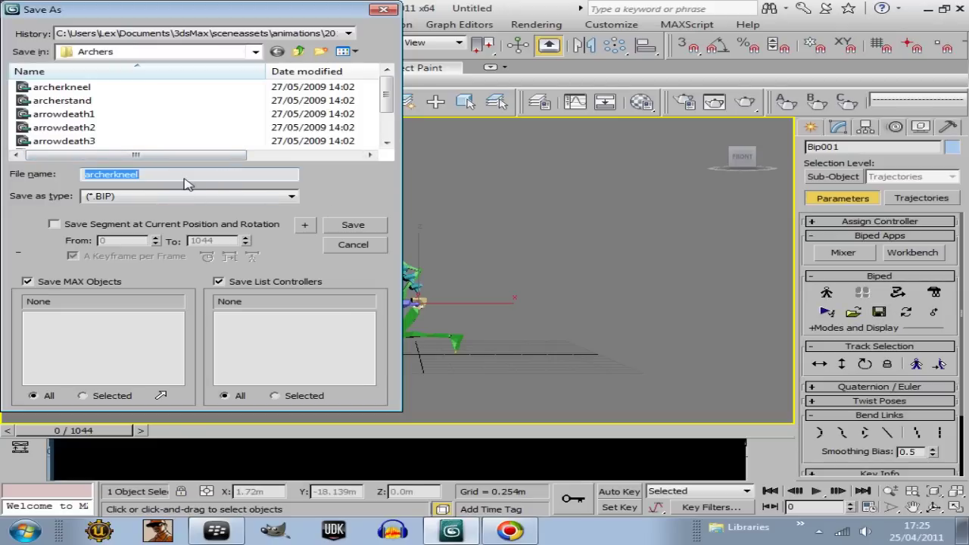
pyautogui.write('A')
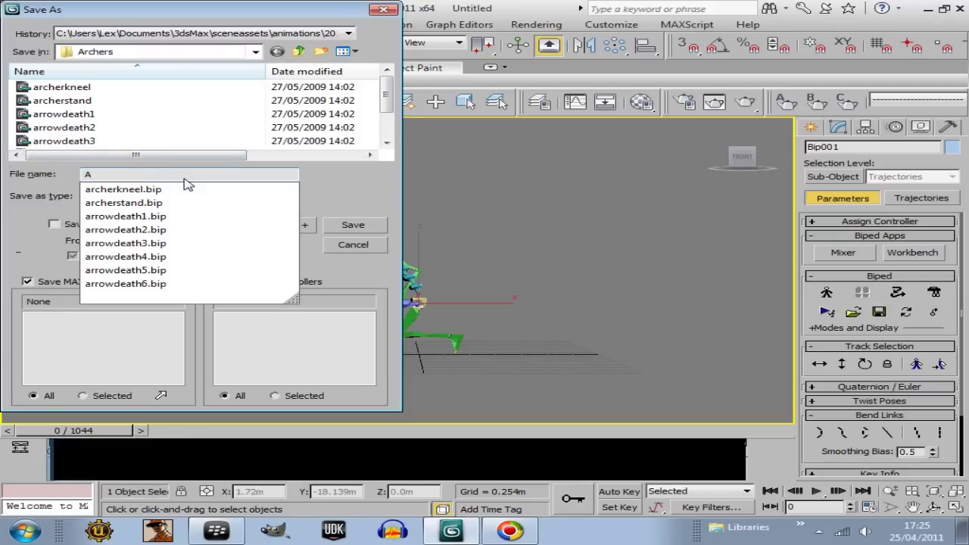
pyautogui.write('RCHER')
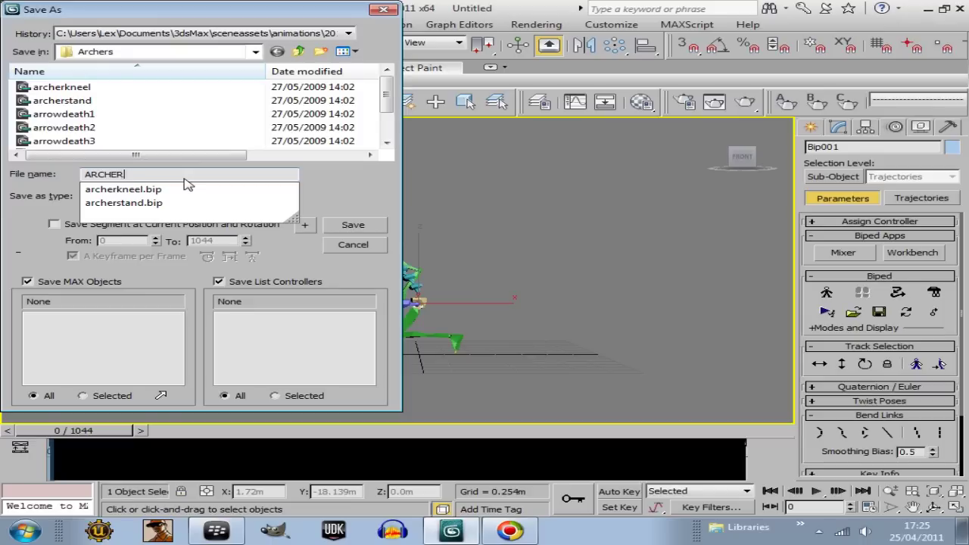
pyautogui.write('_VARIOUS')
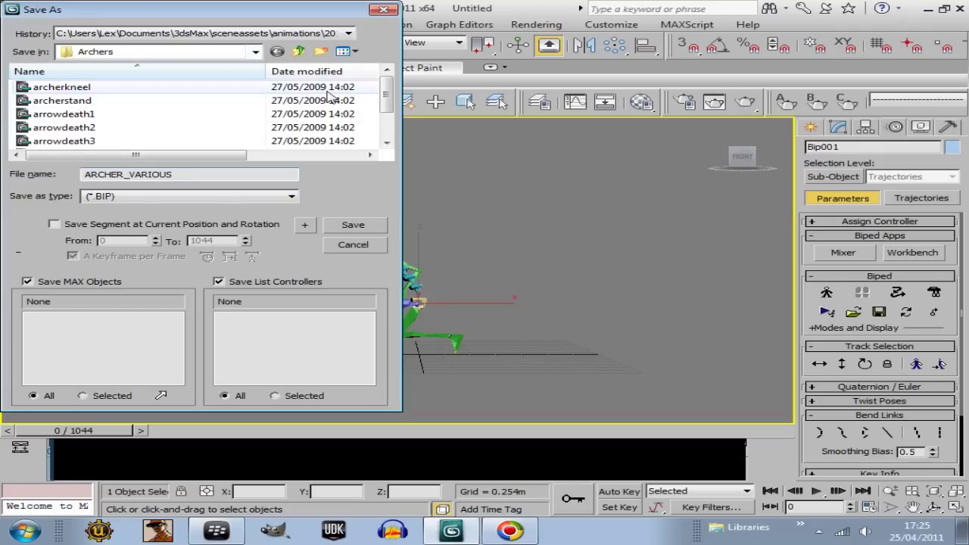
pyautogui.moveTo(385, 96)
pyautogui.mouseDown()
pyautogui.moveTo(386, 123)
pyautogui.moveTo(386, 94)
pyautogui.mouseUp()
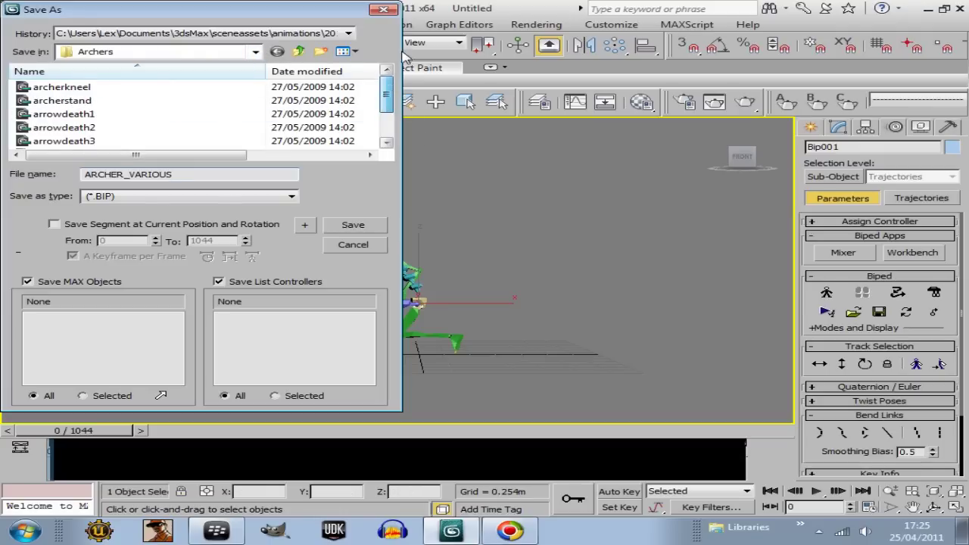
pyautogui.click(354, 224)
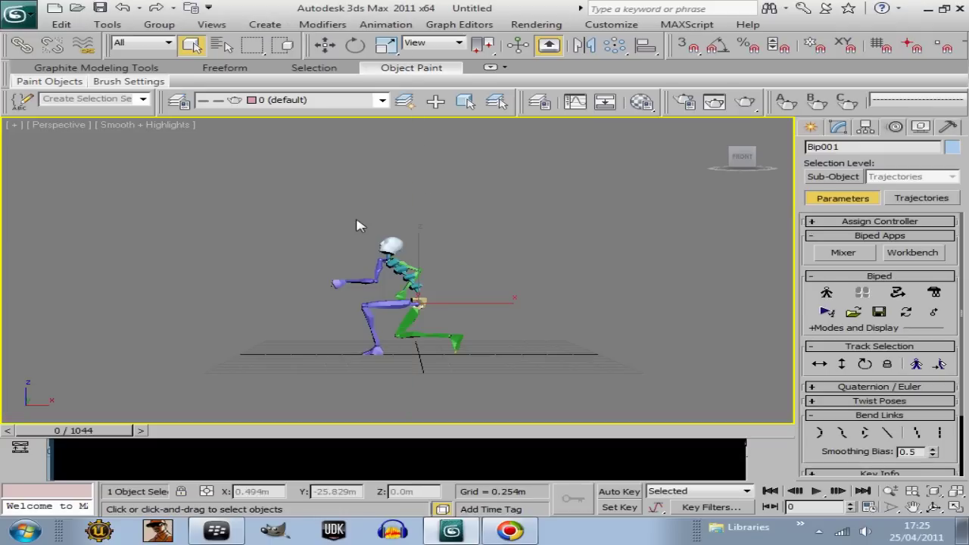
# Reset 3ds Max to an empty scene without saving, then maximize the Perspective viewport
pyautogui.click(17, 12)
pyautogui.click(63, 77)
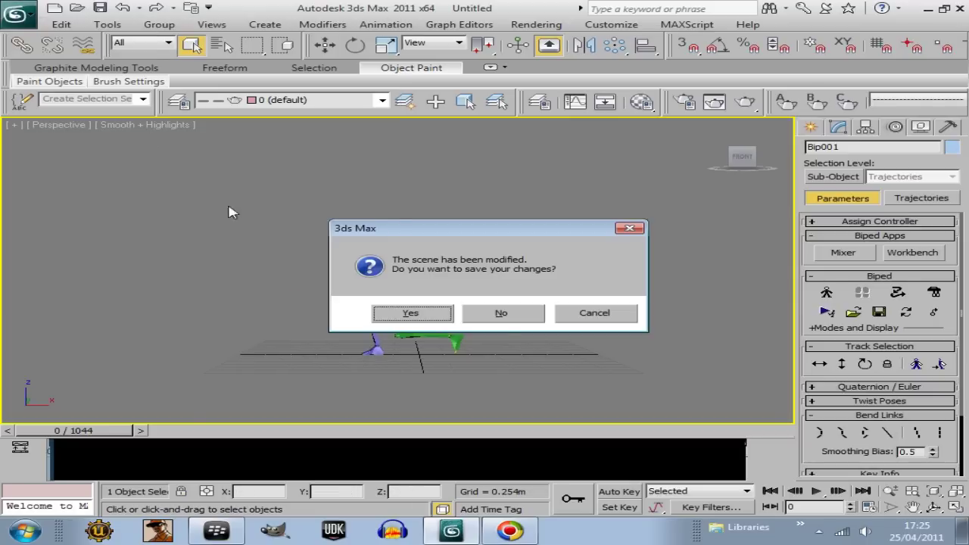
pyautogui.click(506, 314)
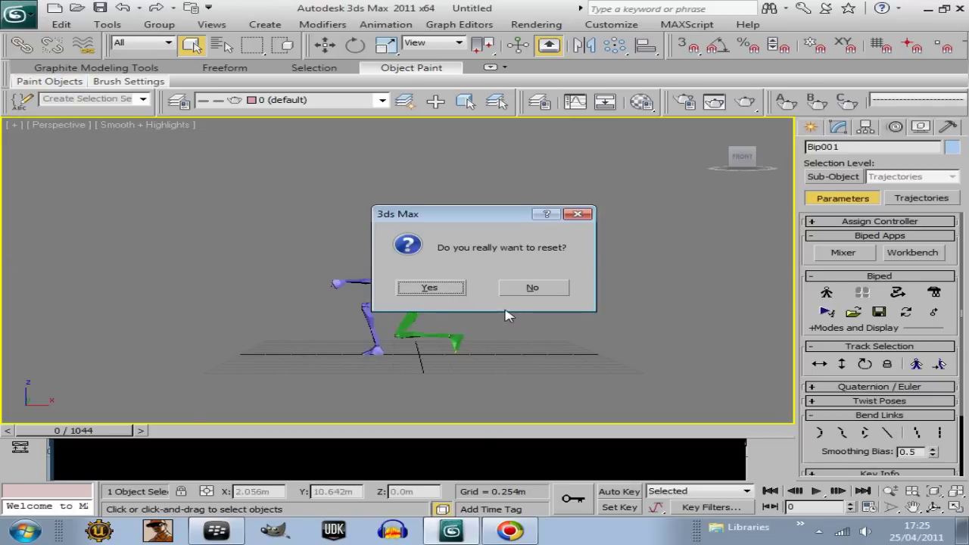
pyautogui.click(450, 291)
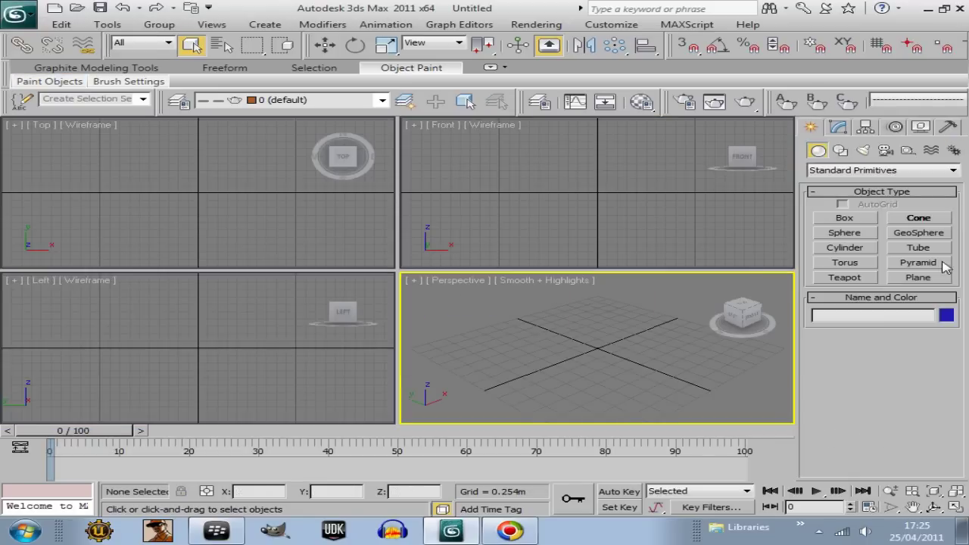
pyautogui.click(955, 507)
pyautogui.scroll(-4, 413, 294)
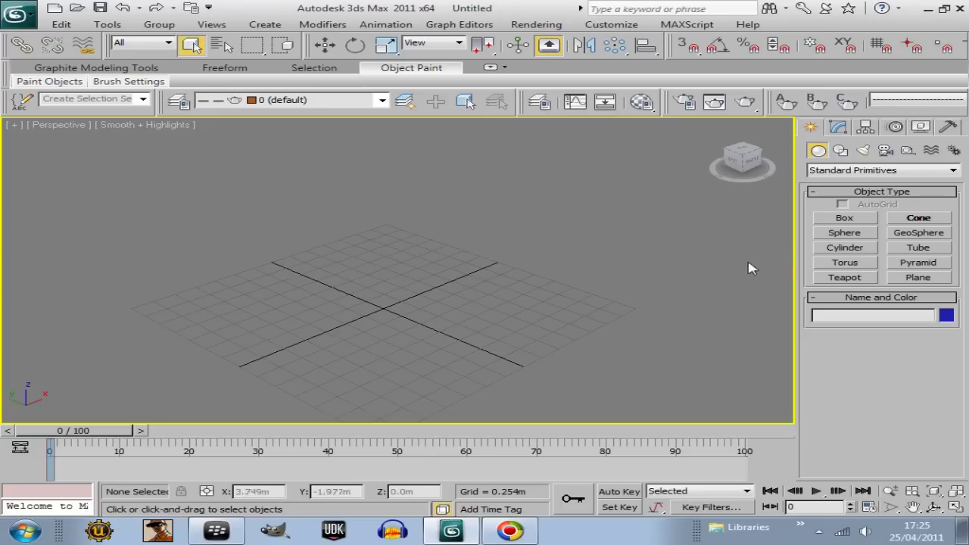
# Browse to characters > Biped_scenes and preview the female, Female_biped2 and child scenes
pyautogui.click(79, 9)
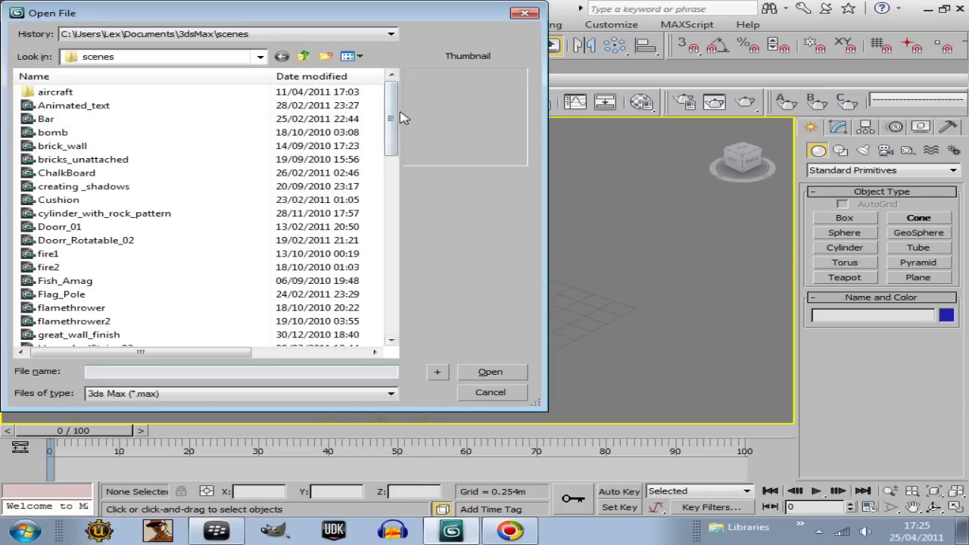
pyautogui.moveTo(387, 123); pyautogui.dragTo(392, 343)
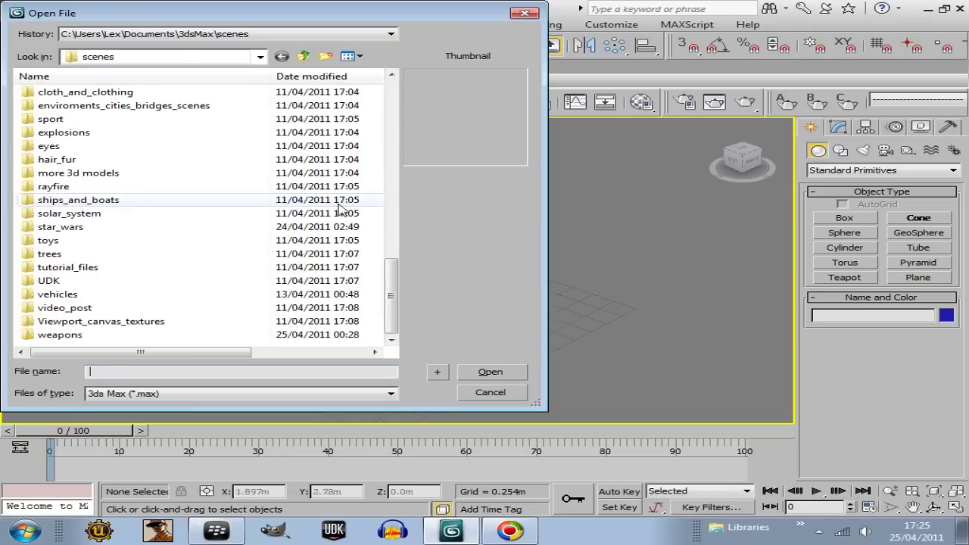
pyautogui.moveTo(392, 281); pyautogui.dragTo(393, 264)
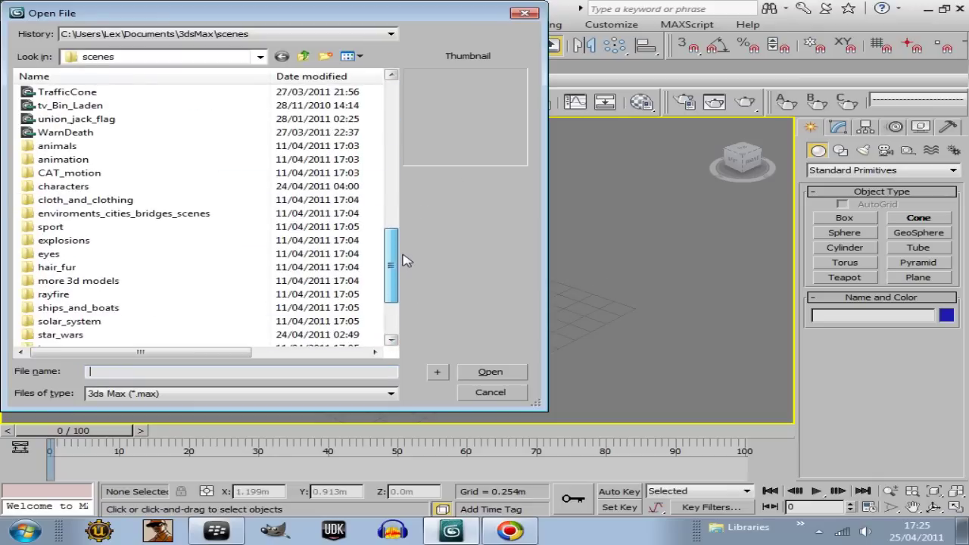
pyautogui.doubleClick(36, 188)
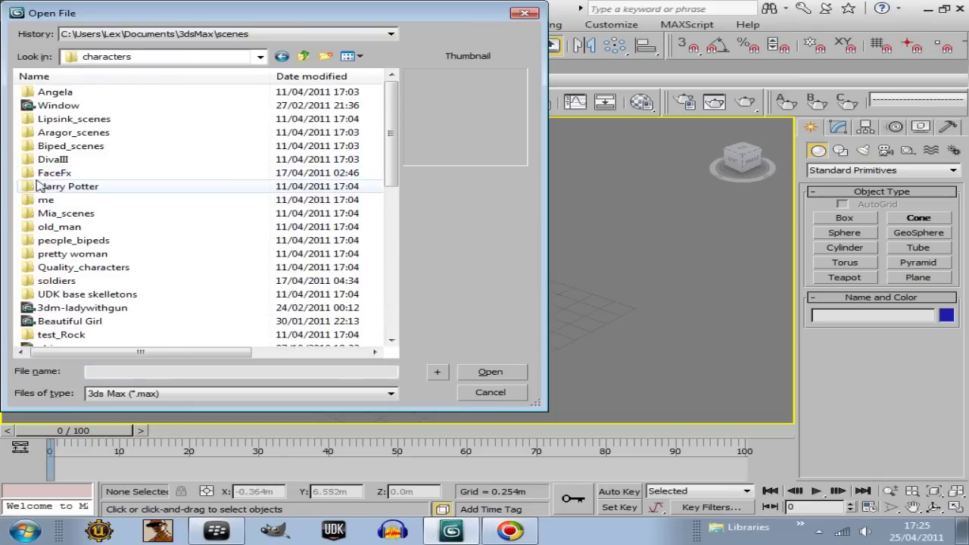
pyautogui.doubleClick(81, 147)
pyautogui.click(50, 227)
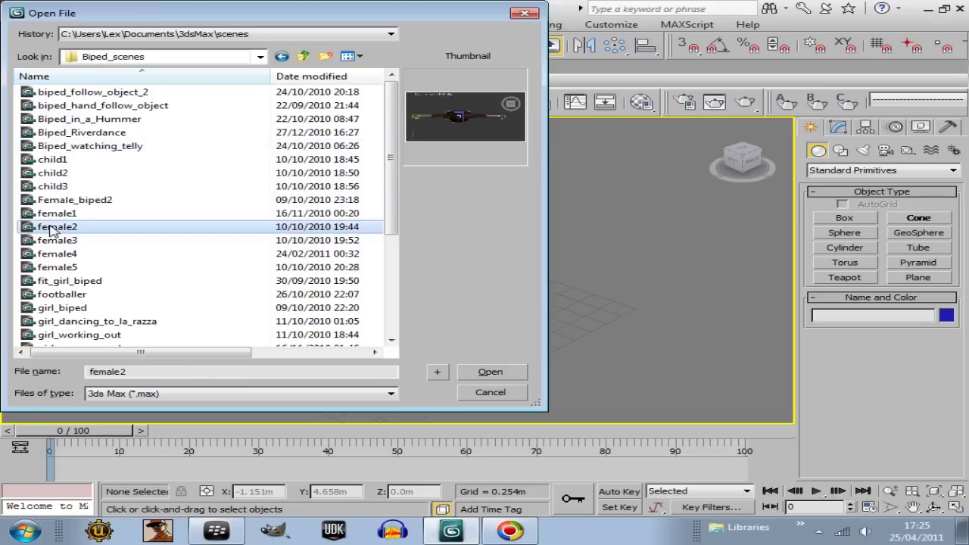
pyautogui.click(50, 214)
pyautogui.click(53, 200)
pyautogui.click(59, 187)
pyautogui.click(59, 173)
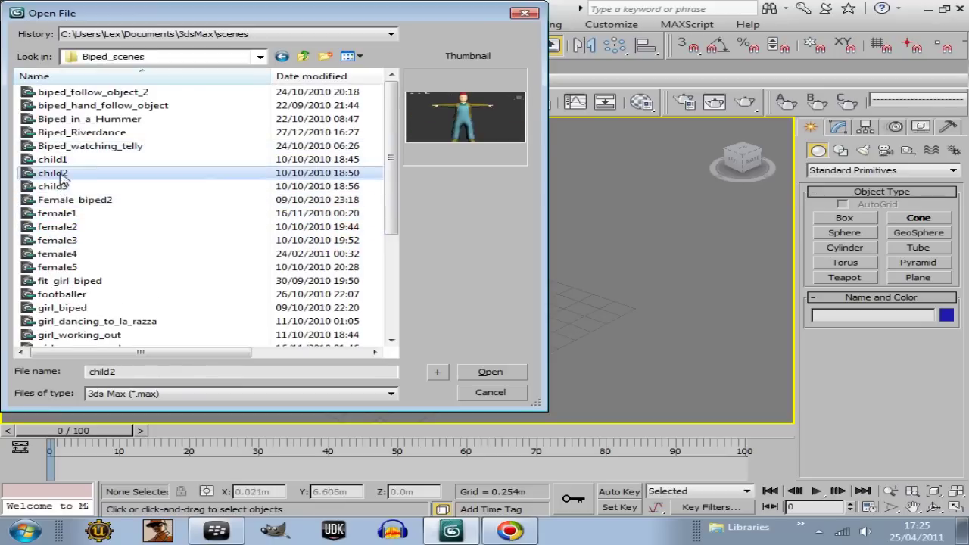
pyautogui.click(60, 159)
pyautogui.click(60, 159)
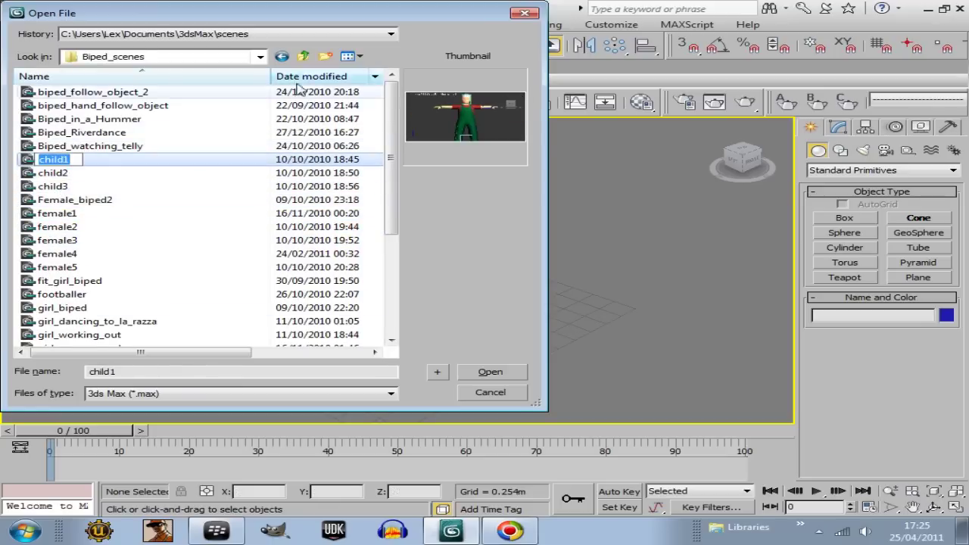
# Look through the old_man folder, then preview the Me, Me_model and Me_model_scinned scenes
pyautogui.click(282, 56)
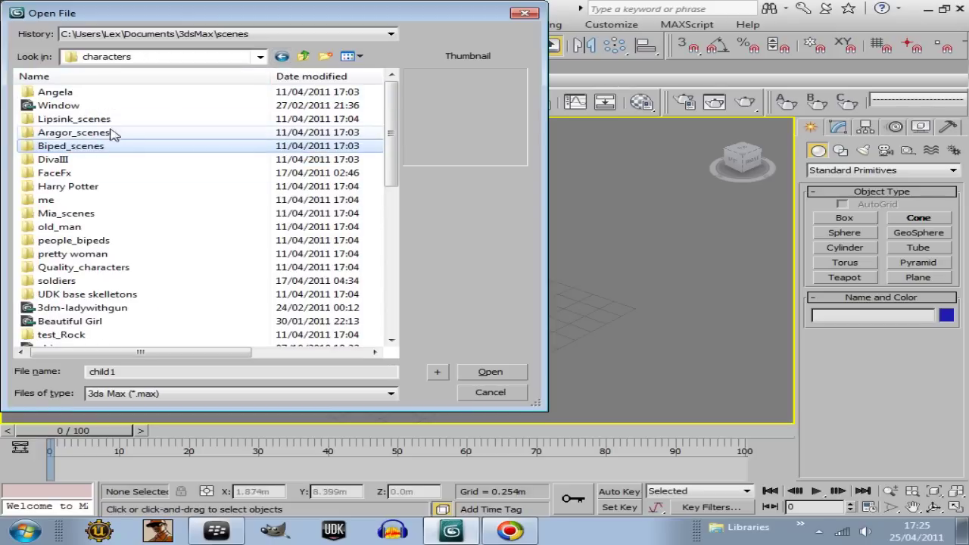
pyautogui.click(62, 230)
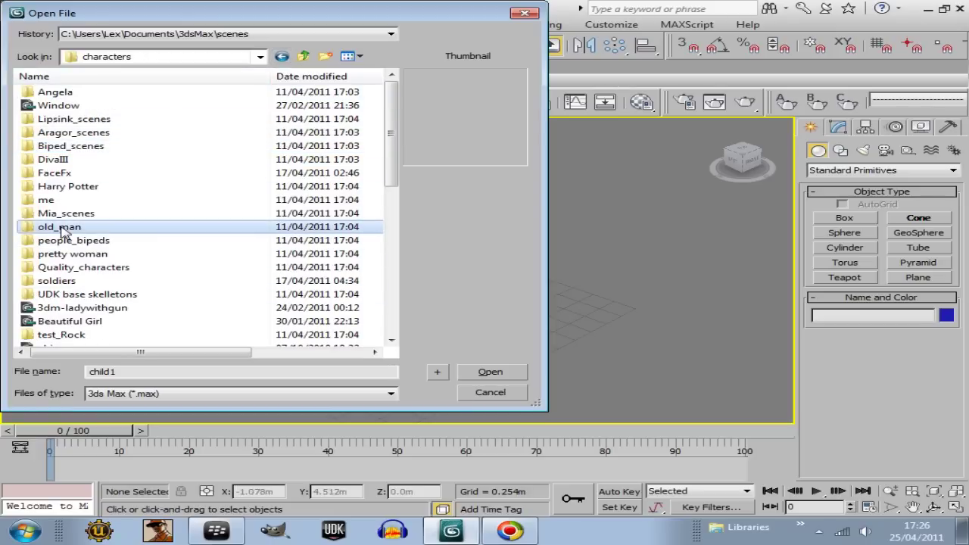
pyautogui.doubleClick(64, 231)
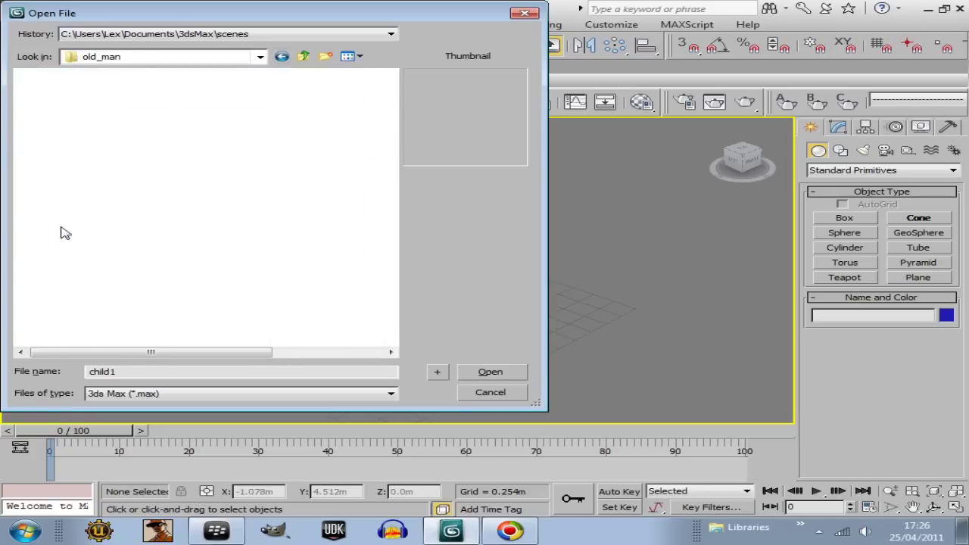
pyautogui.click(282, 56)
pyautogui.moveTo(392, 136)
pyautogui.mouseDown()
pyautogui.moveTo(394, 195)
pyautogui.moveTo(394, 133)
pyautogui.mouseUp()
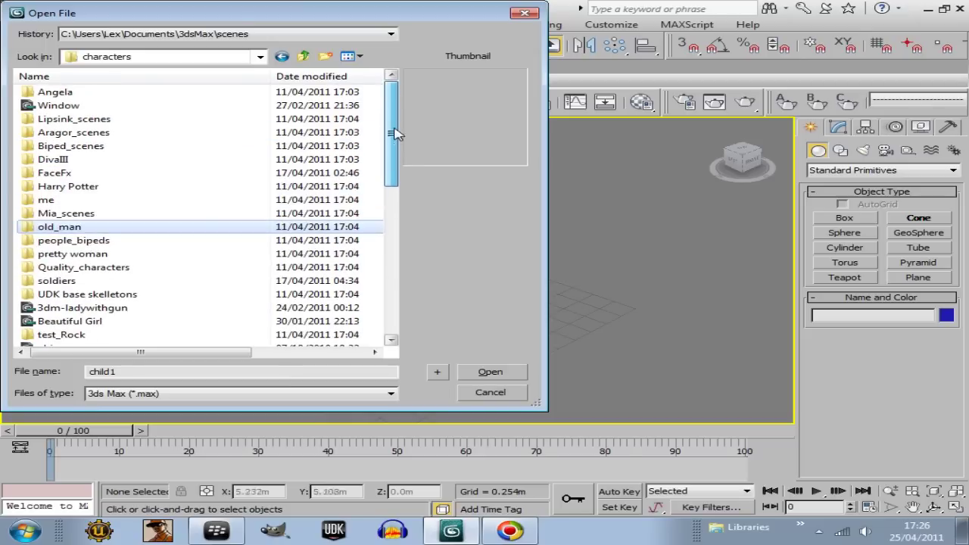
pyautogui.click(47, 201)
pyautogui.doubleClick(47, 201)
pyautogui.click(169, 146)
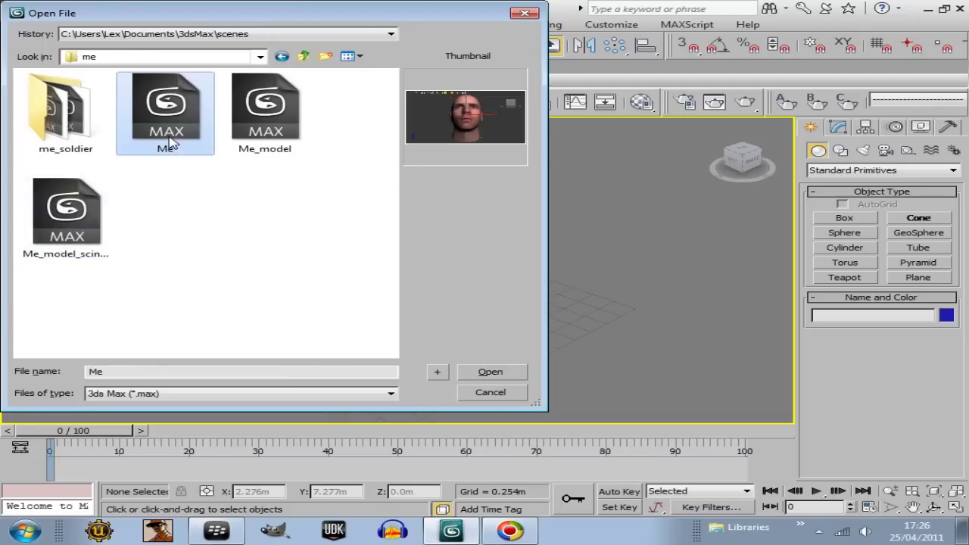
pyautogui.click(292, 114)
pyautogui.click(90, 201)
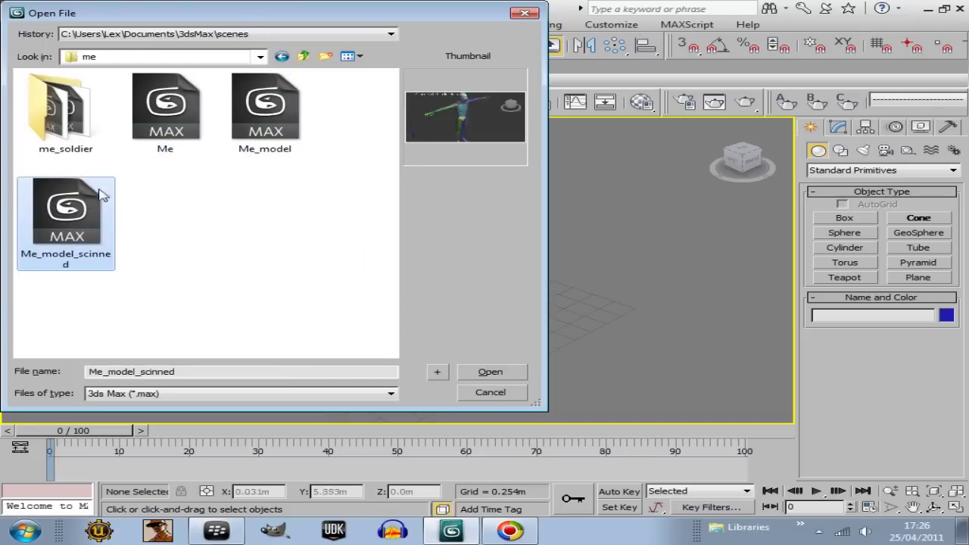
# Open me_soldier_new.max, adopting the file's gamma/LUT settings and accepting the units mismatch
pyautogui.doubleClick(60, 114)
pyautogui.click(76, 134)
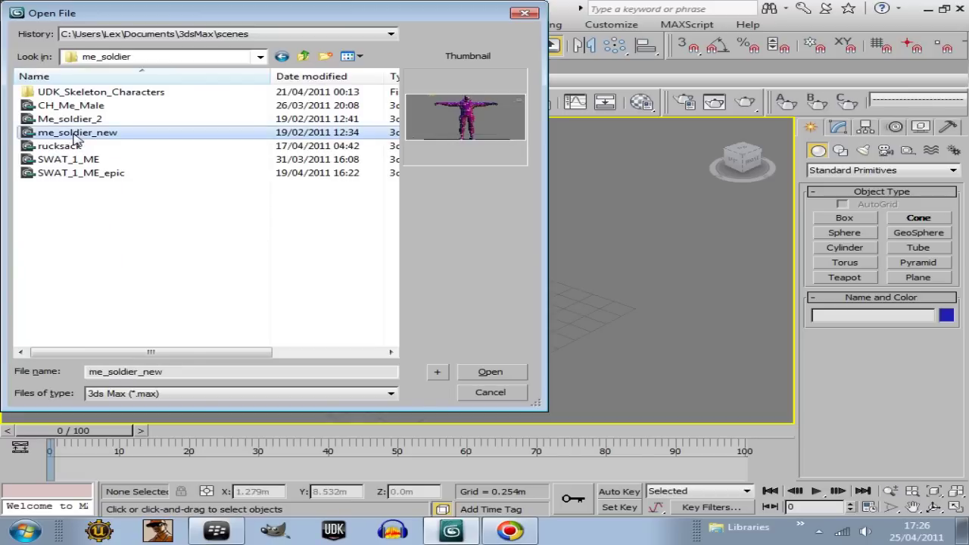
pyautogui.click(502, 374)
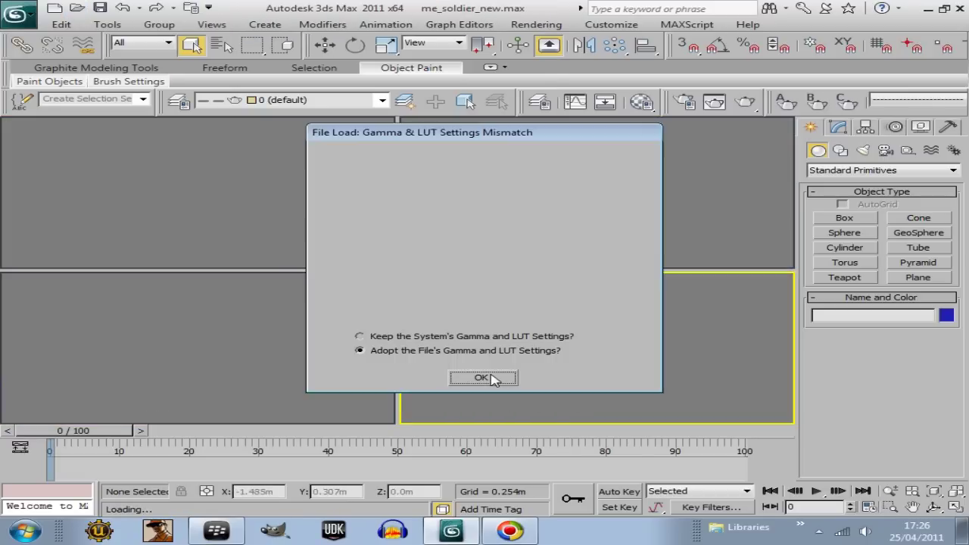
pyautogui.click(483, 378)
pyautogui.click(503, 332)
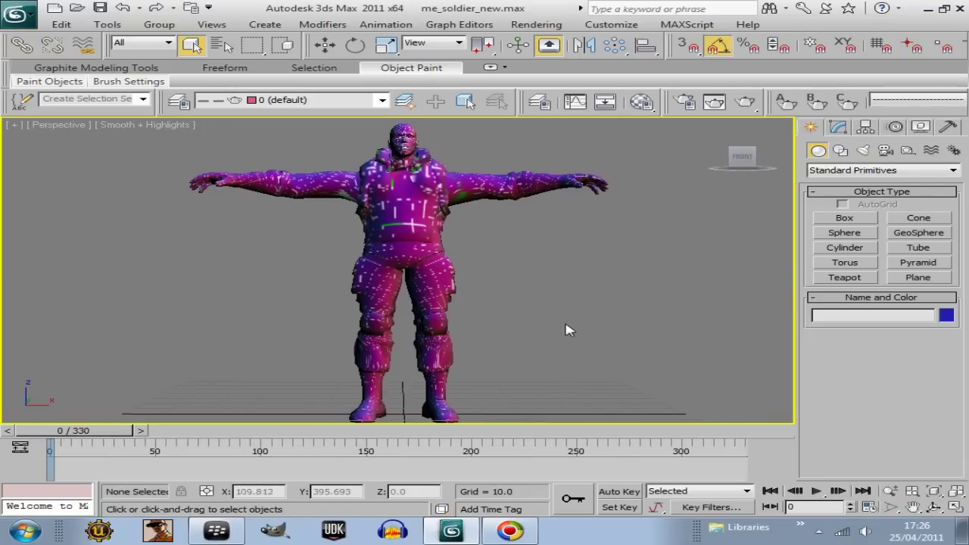
# Hide the soldier's torso mesh and begin opening another scene file
pyautogui.rightClick(420, 242)
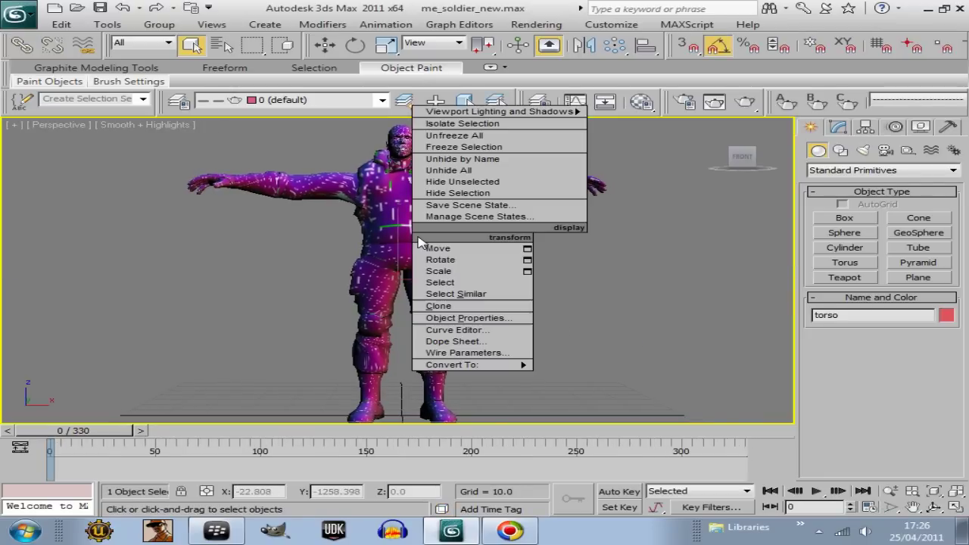
pyautogui.click(464, 203)
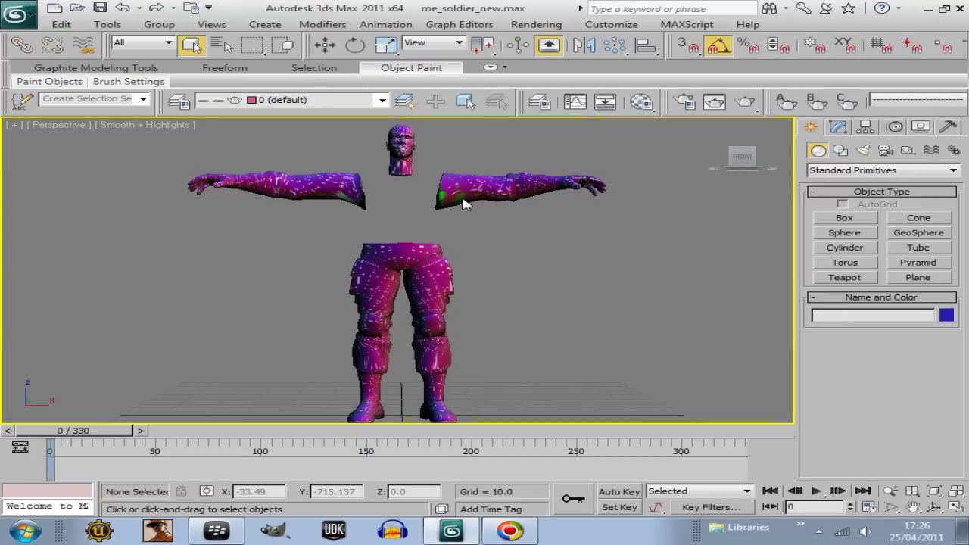
pyautogui.click(18, 14)
pyautogui.click(57, 105)
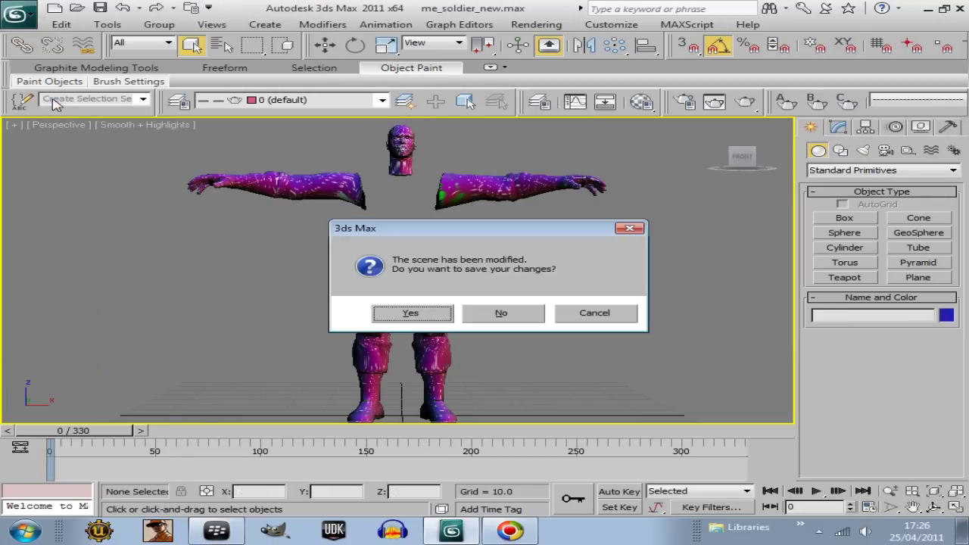
# Discard changes and open SWAT_1_ME.max, keeping the file's unit scale
pyautogui.click(481, 318)
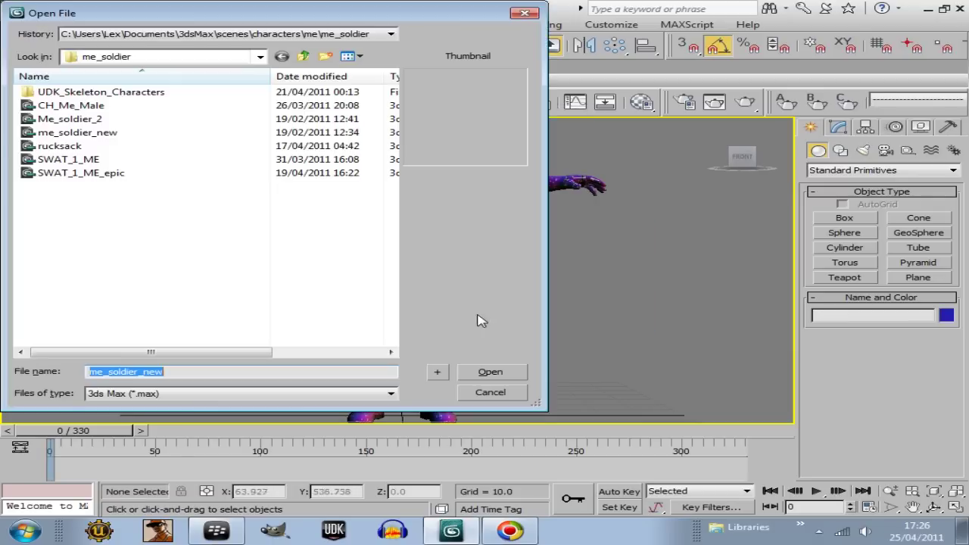
pyautogui.click(65, 158)
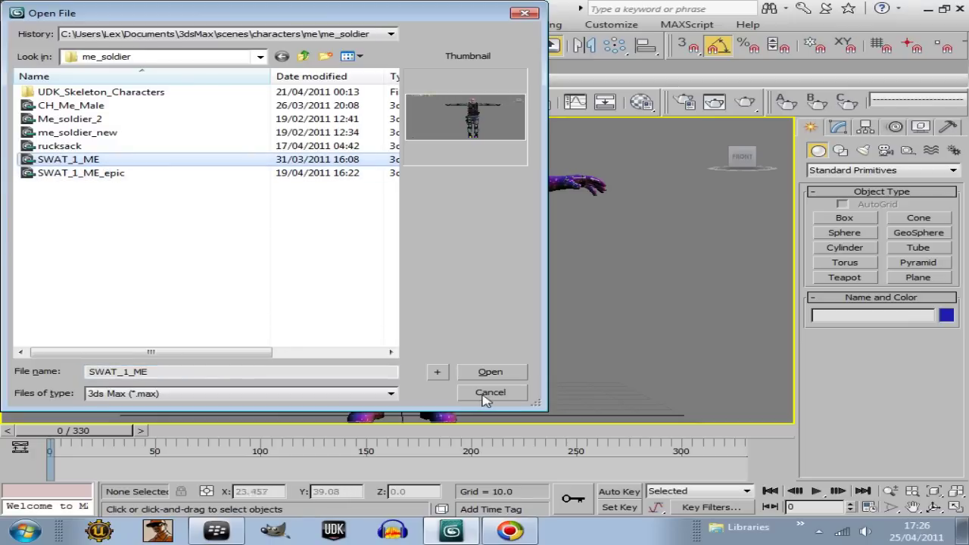
pyautogui.click(489, 372)
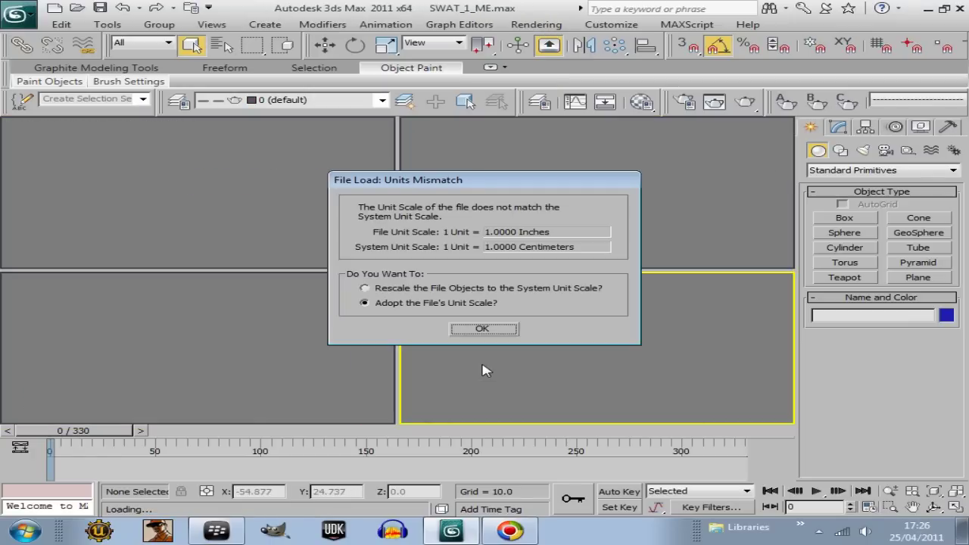
pyautogui.click(497, 331)
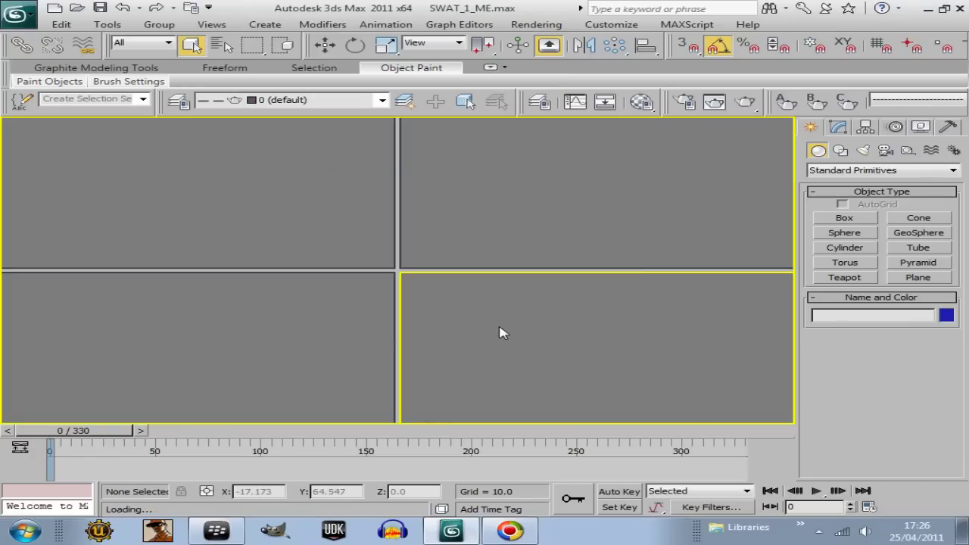
# Select the soldier's left calf bone and show its biped Motion panel
pyautogui.scroll(4, 498, 332)
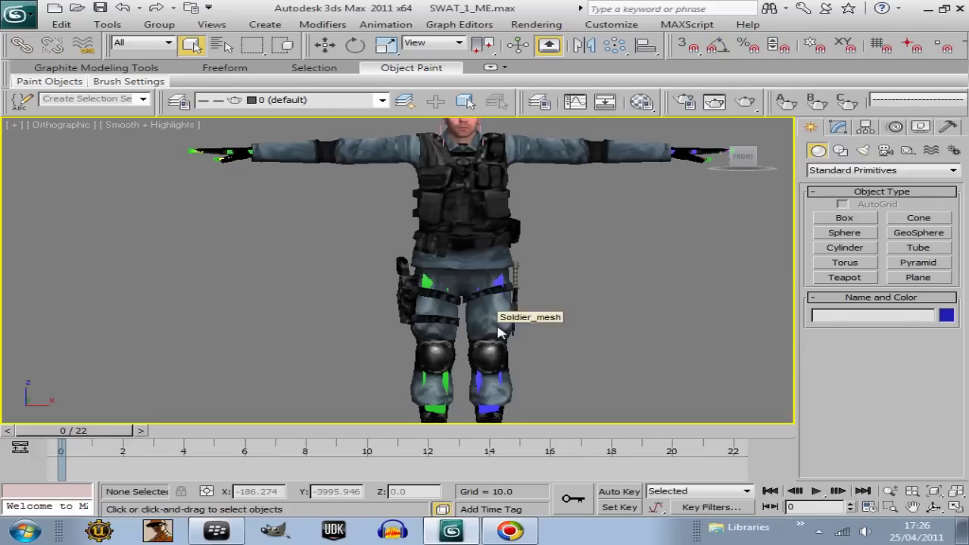
pyautogui.click(415, 327)
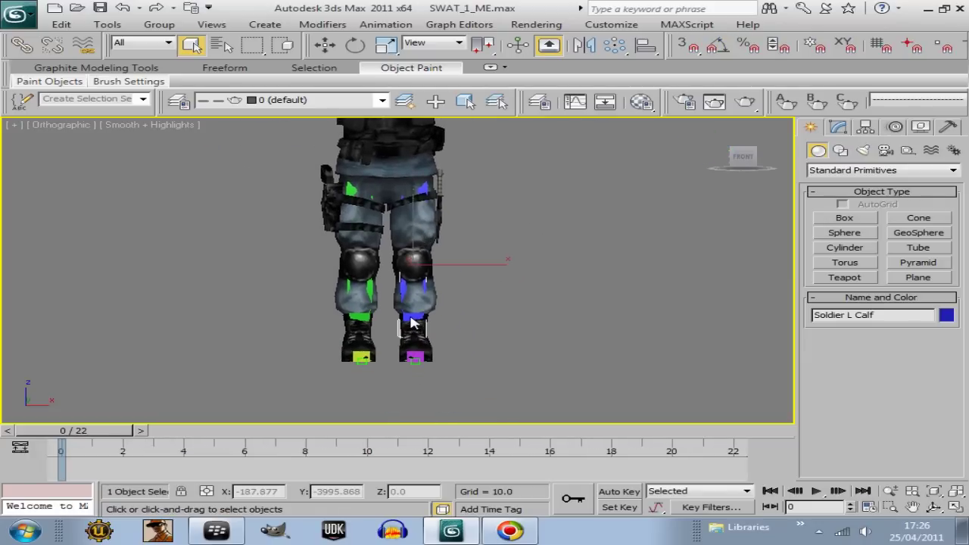
pyautogui.scroll(-4, 504, 316)
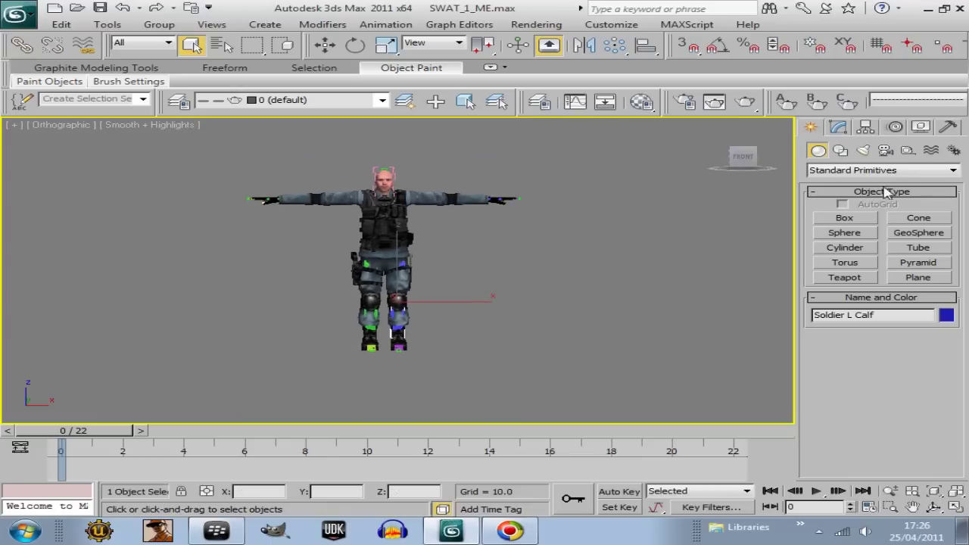
pyautogui.click(895, 127)
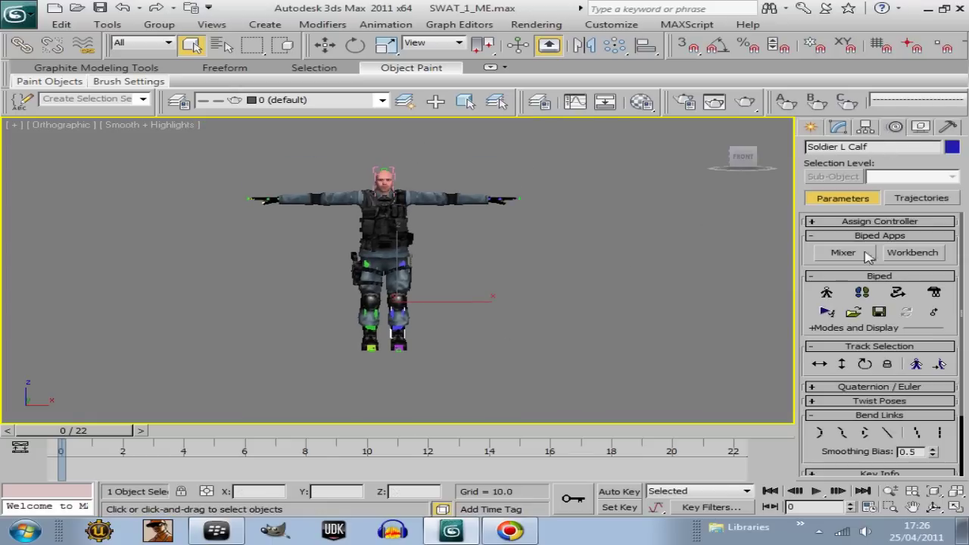
# Load ARCHER_VARIOUS.bip onto the SWAT soldier's biped
pyautogui.click(854, 313)
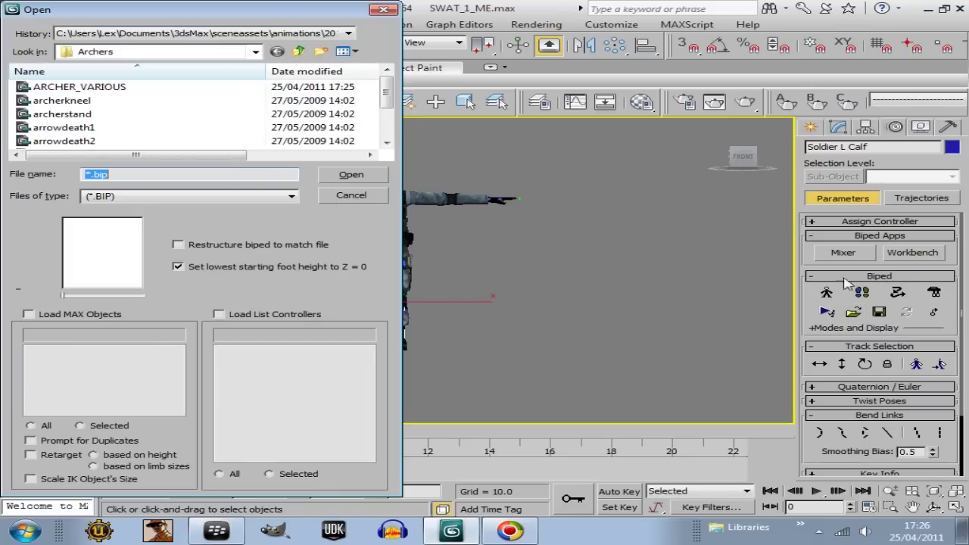
pyautogui.click(80, 87)
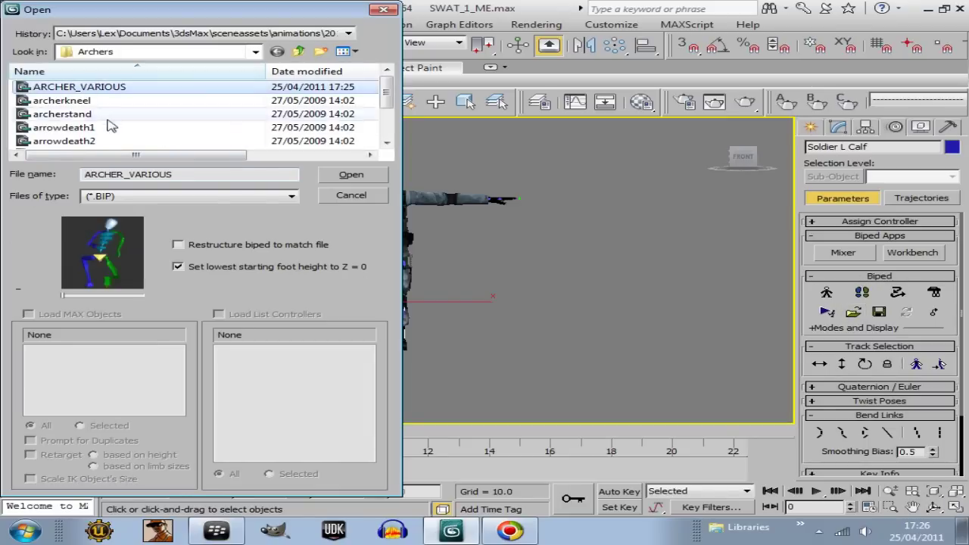
pyautogui.click(342, 179)
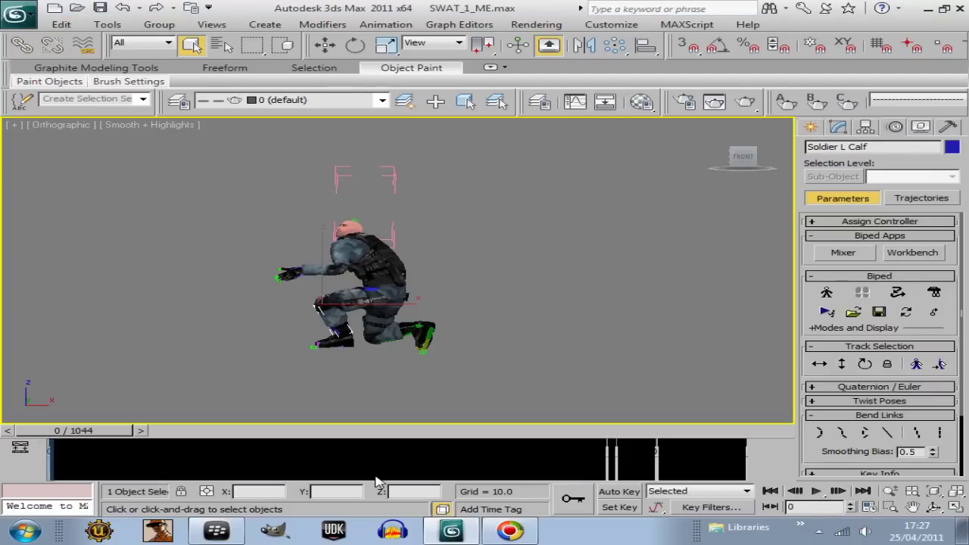
# Play the kneeling archer motion, stop at frame 0, and reframe the crouching soldier
pyautogui.click(818, 491)
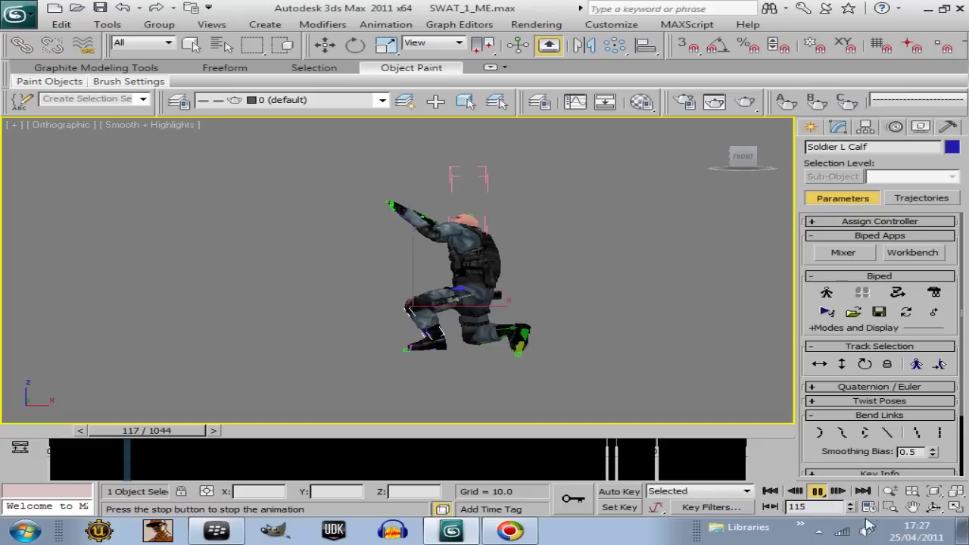
pyautogui.click(817, 491)
pyautogui.click(770, 492)
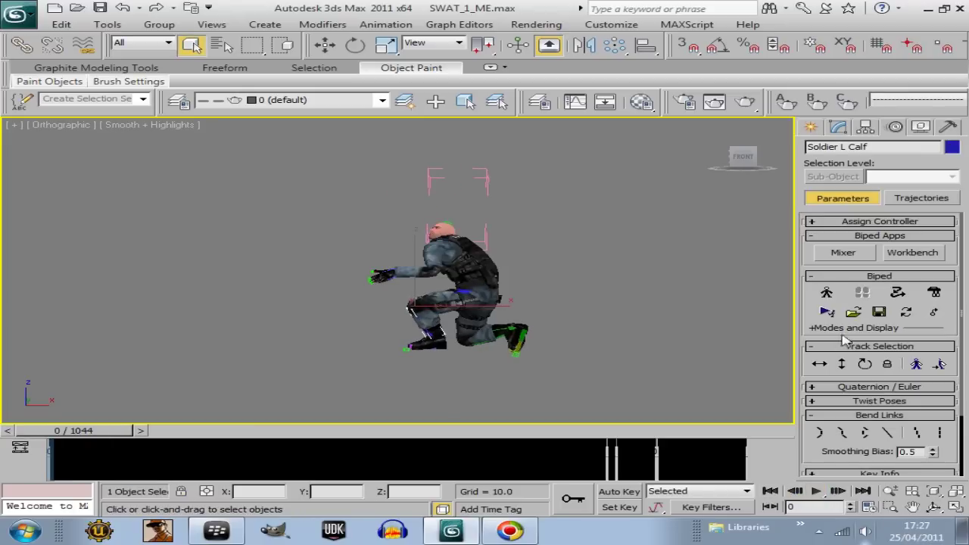
pyautogui.moveTo(670, 257); pyautogui.dragTo(421, 260, button='middle')
pyautogui.scroll(-3, 455, 261)
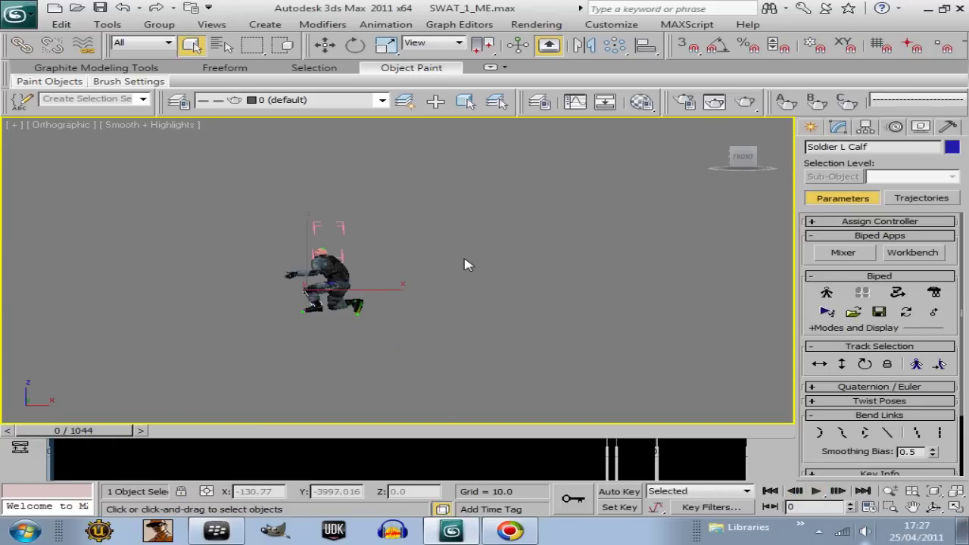
pyautogui.scroll(2, 654, 261)
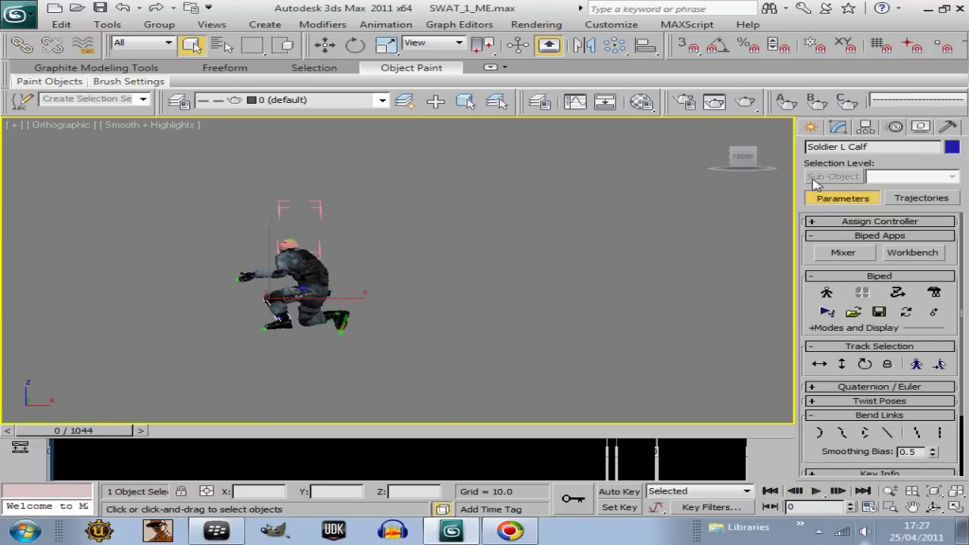
pyautogui.click(811, 127)
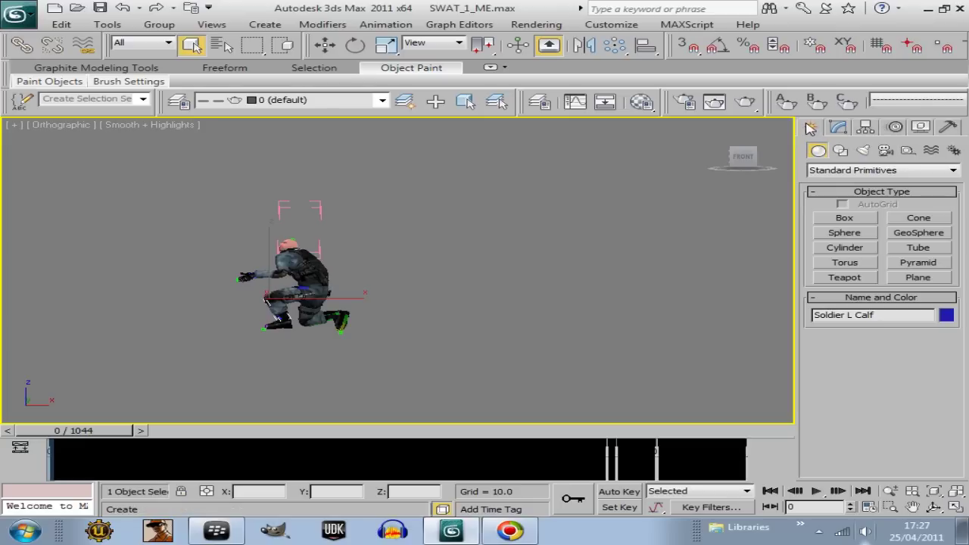
# Start a new Biped from Systems and restore the four-viewport layout
pyautogui.click(953, 151)
pyautogui.click(841, 232)
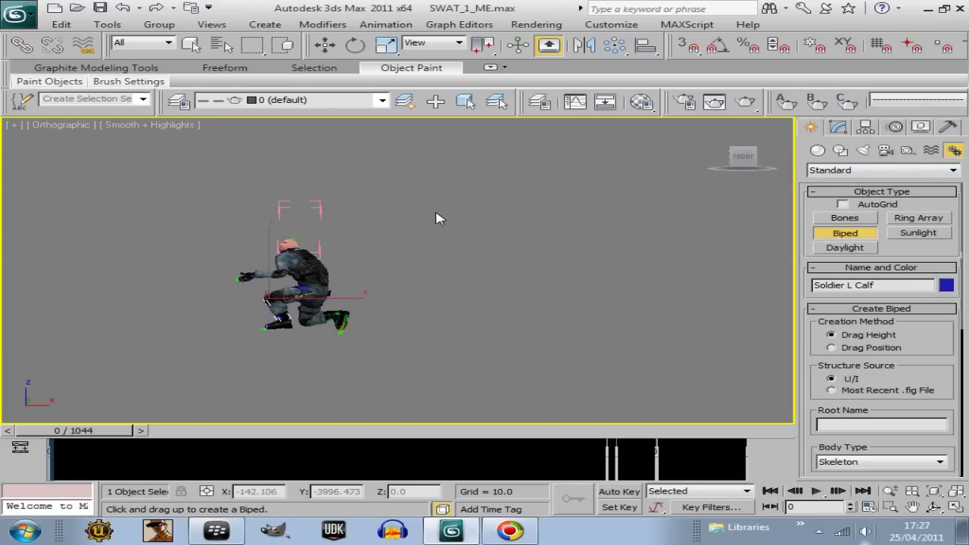
pyautogui.click(956, 492)
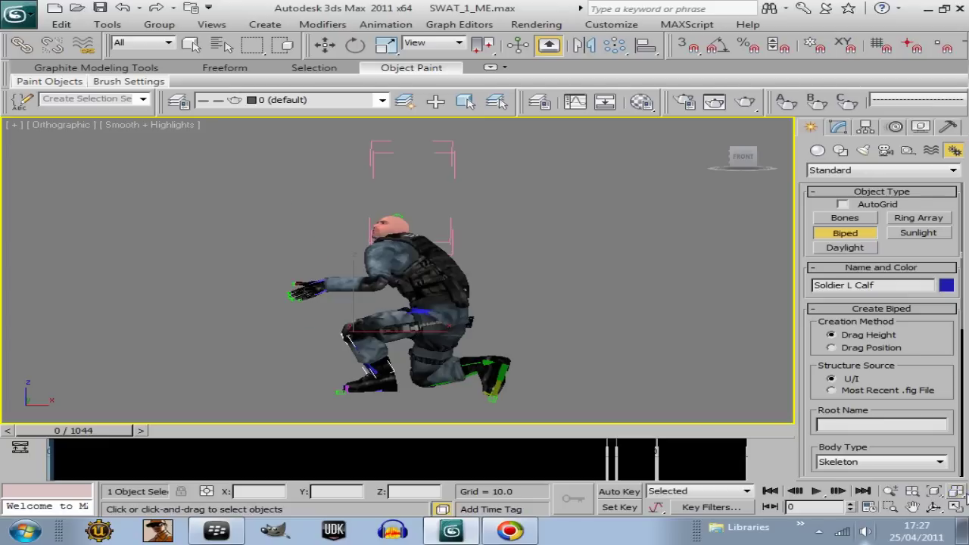
pyautogui.click(953, 506)
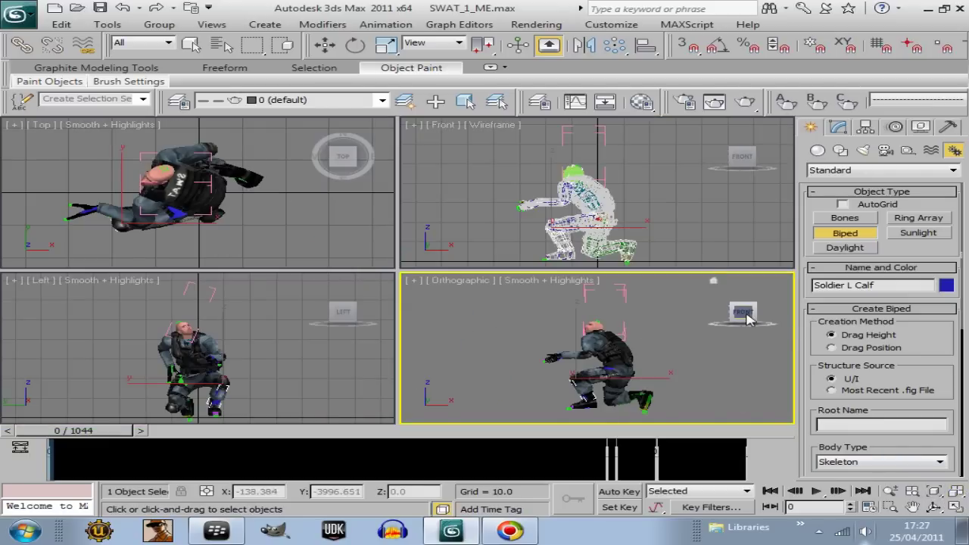
# Drag out Bip001 beside the soldier and open Load File in the Motion panel
pyautogui.moveTo(740, 312); pyautogui.dragTo(656, 253)
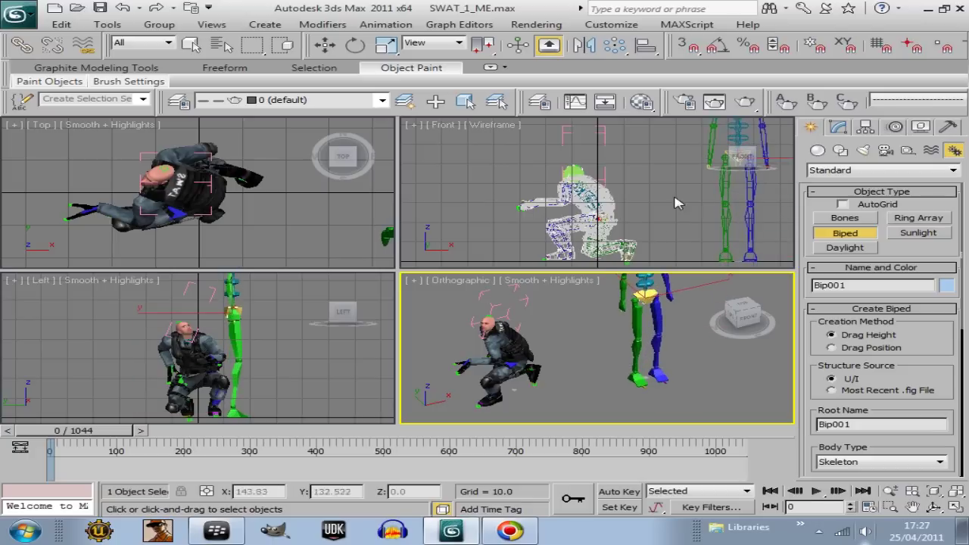
pyautogui.scroll(-2, 638, 341)
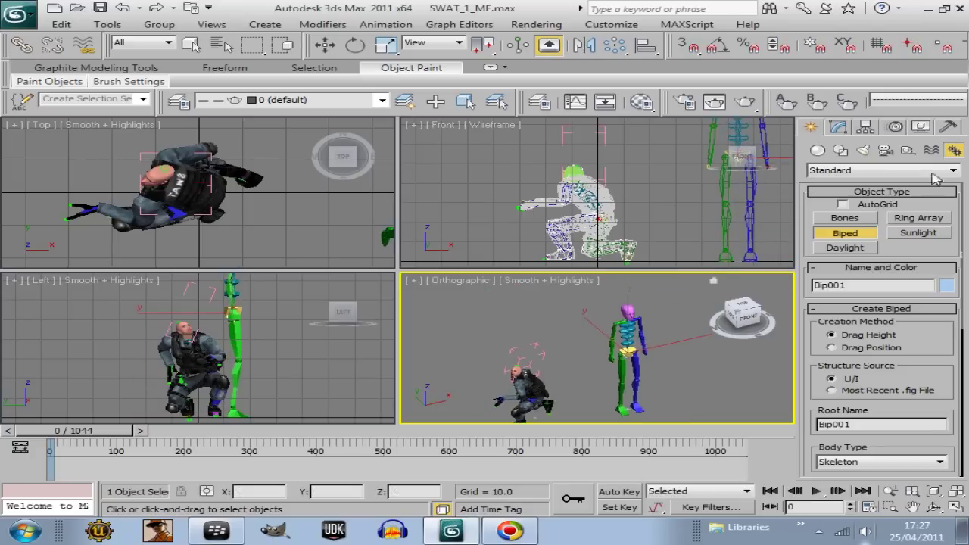
pyautogui.click(897, 127)
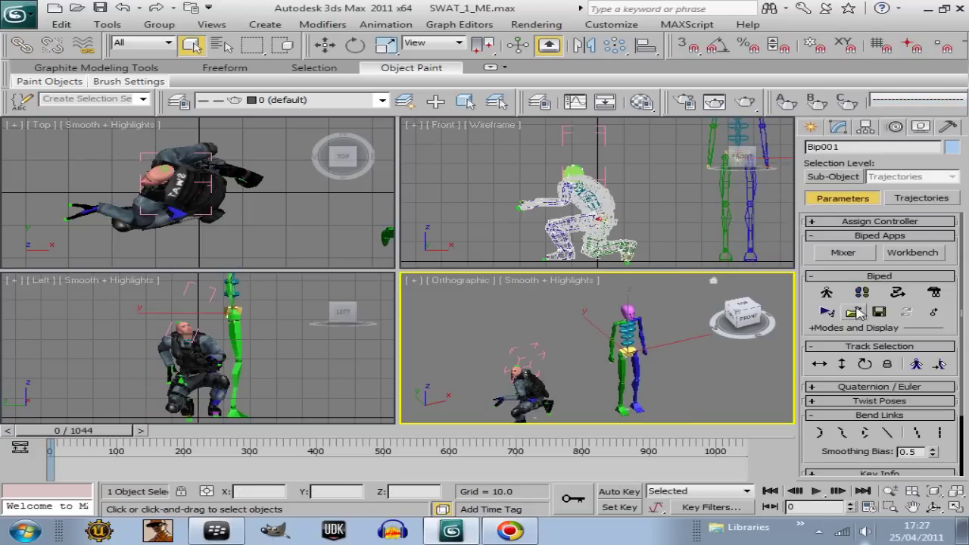
pyautogui.click(853, 312)
# Load ARCHER_VARIOUS.bip onto Bip001 and zoom in to check it kneeling over the soldier
pyautogui.click(76, 86)
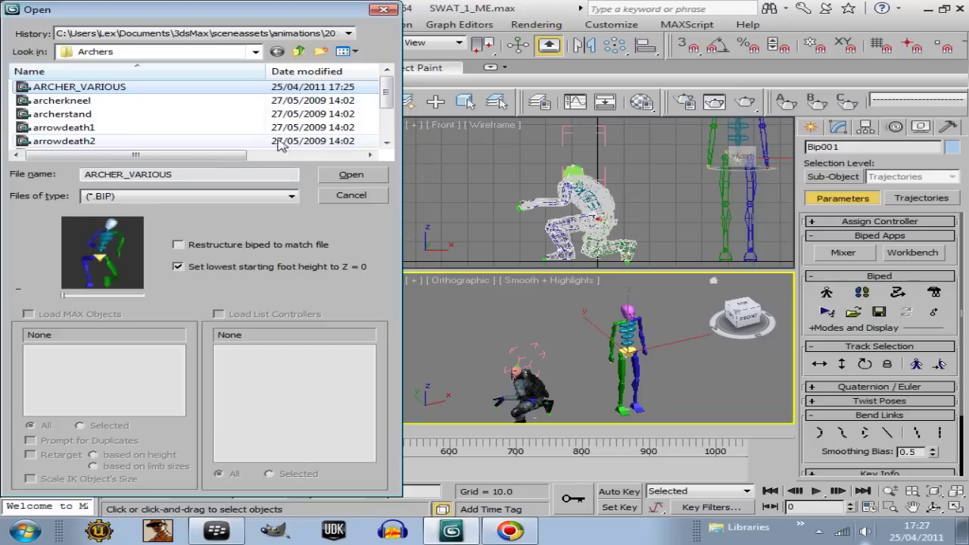
pyautogui.click(351, 175)
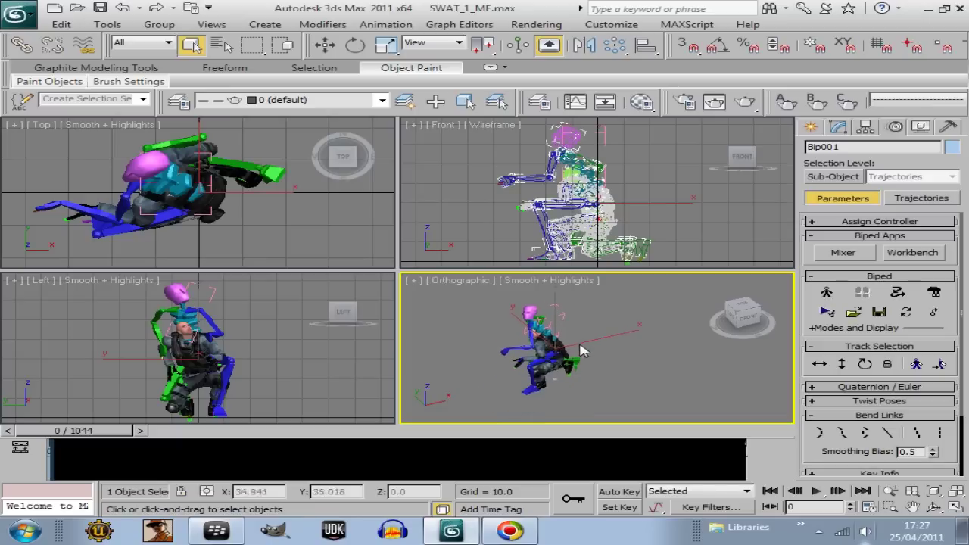
pyautogui.scroll(5, 576, 352)
pyautogui.scroll(2, 577, 353)
pyautogui.scroll(3, 687, 364)
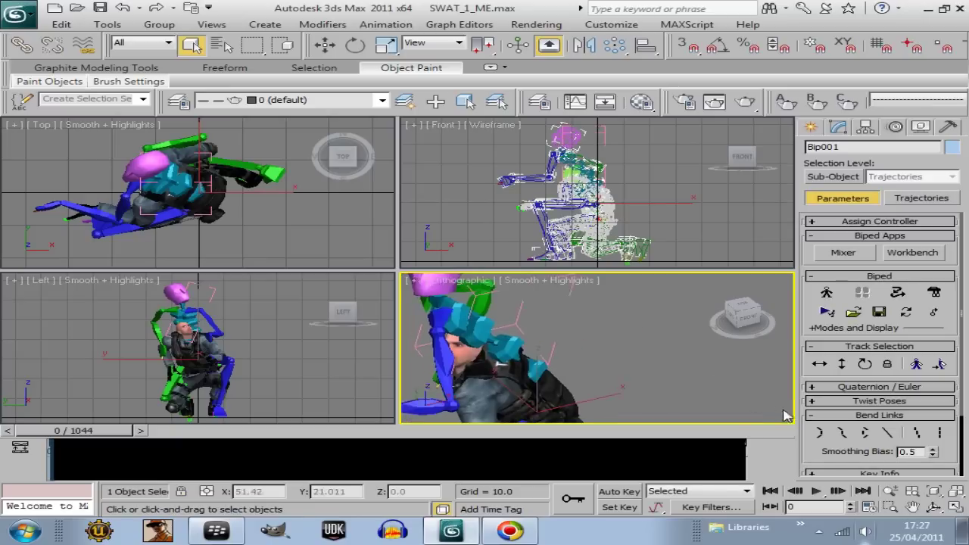
pyautogui.scroll(-2, 731, 369)
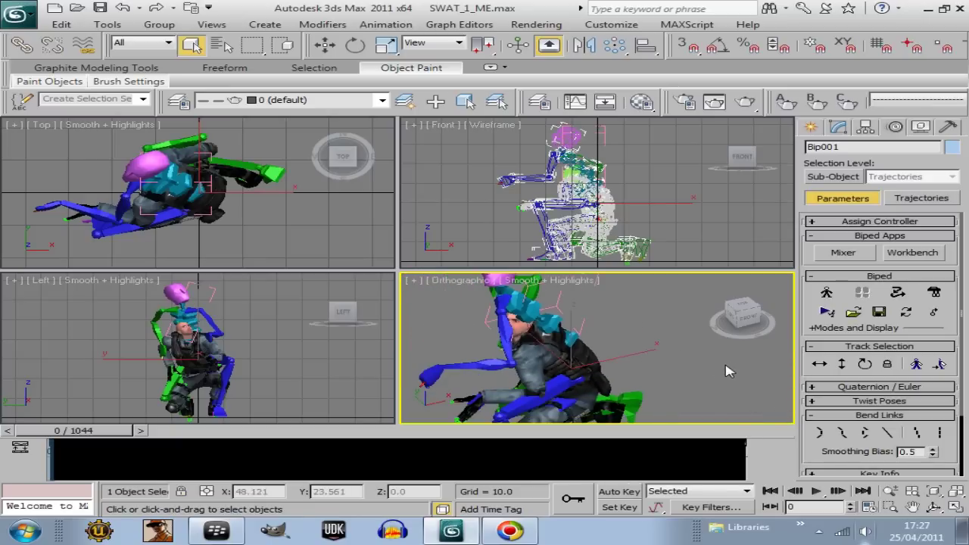
# Open Bip001's Move All offset and maximize the viewport framing both characters
pyautogui.click(935, 314)
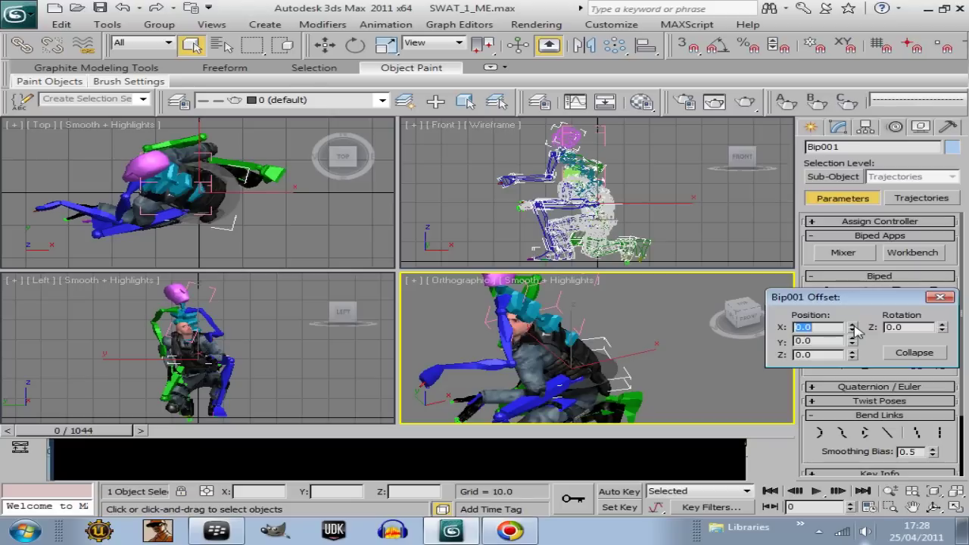
pyautogui.moveTo(858, 324); pyautogui.dragTo(573, 524)
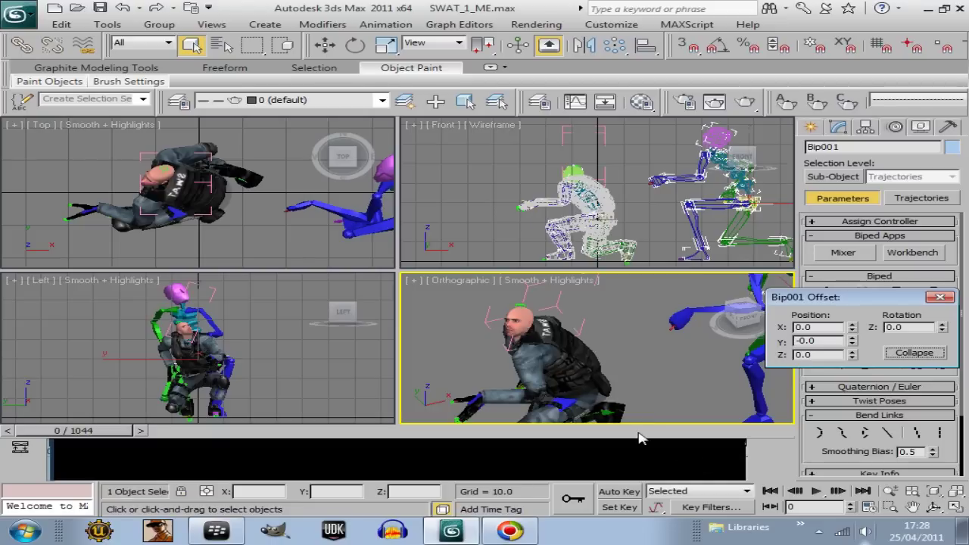
pyautogui.keyDown('alt'); pyautogui.moveTo(640, 437); pyautogui.dragTo(755, 441, button='middle'); pyautogui.keyUp('alt')
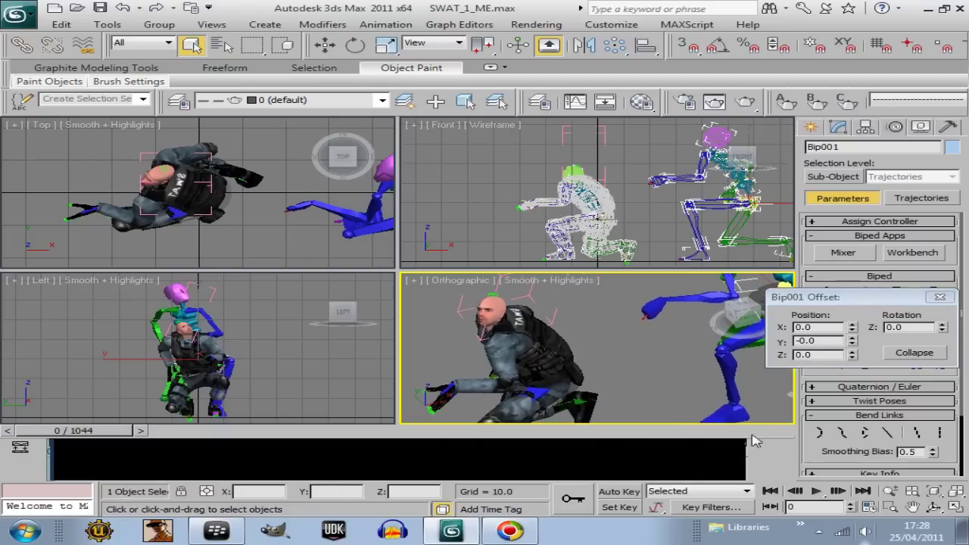
pyautogui.click(954, 509)
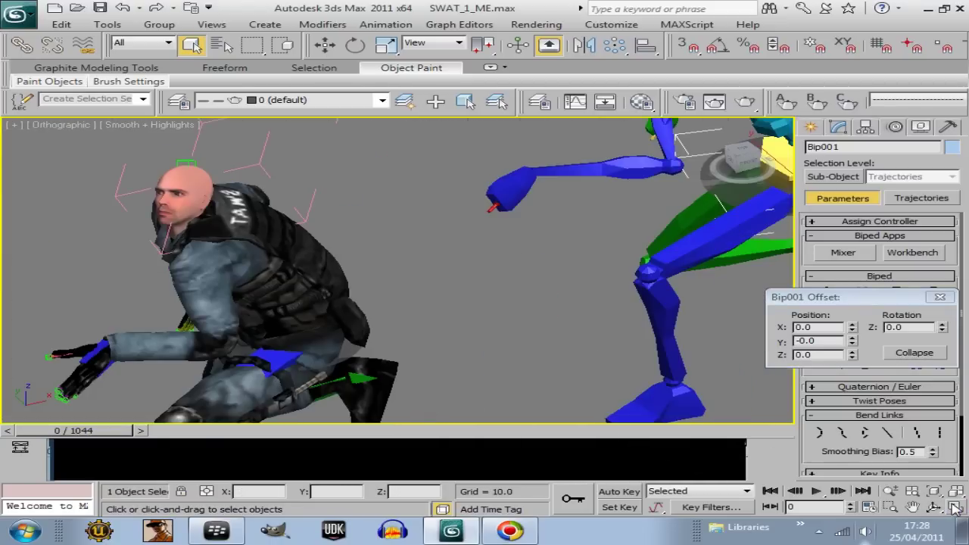
pyautogui.scroll(-3, 605, 346)
pyautogui.scroll(1, 593, 357)
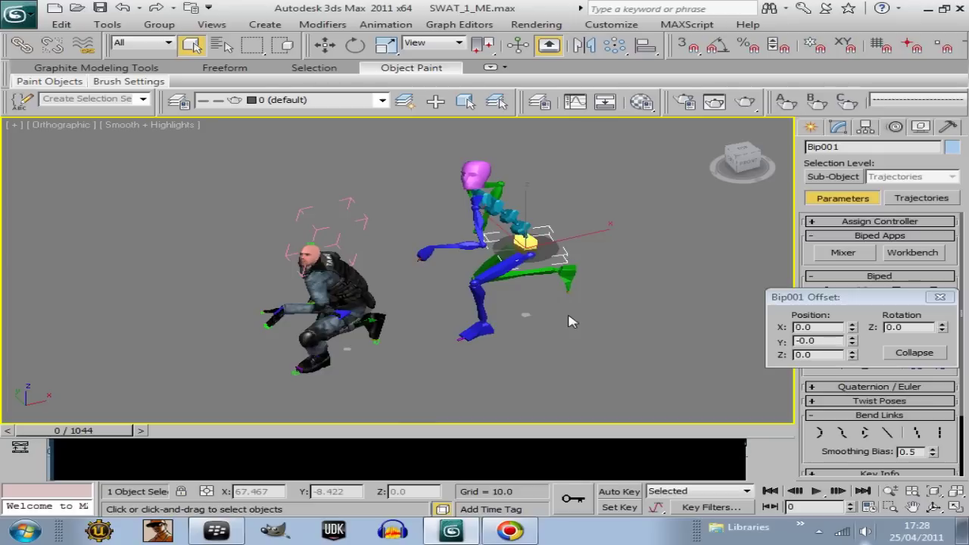
pyautogui.moveTo(572, 322); pyautogui.dragTo(548, 284, button='middle')
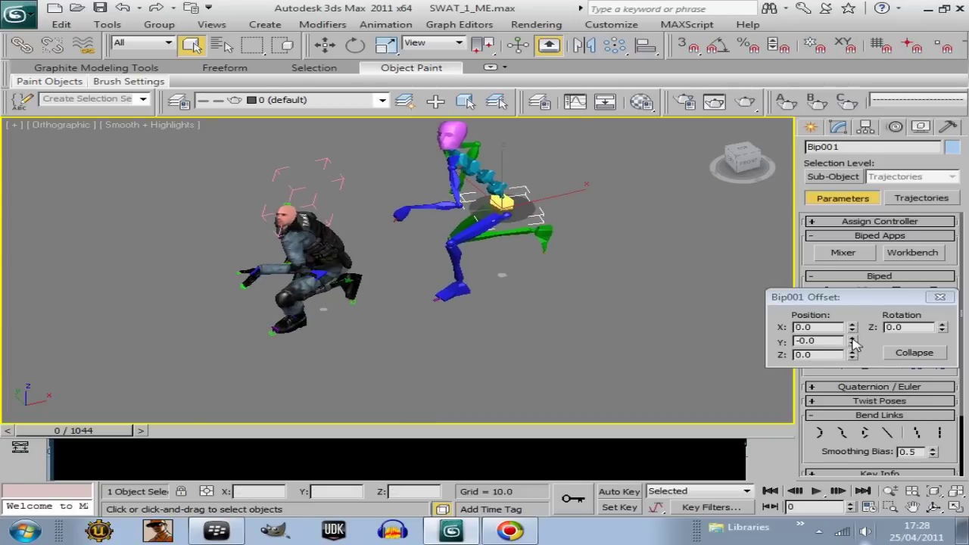
# Set Bip001's Y offset to -87.47 and collapse it into the motion
pyautogui.moveTo(854, 345); pyautogui.dragTo(924, 45)
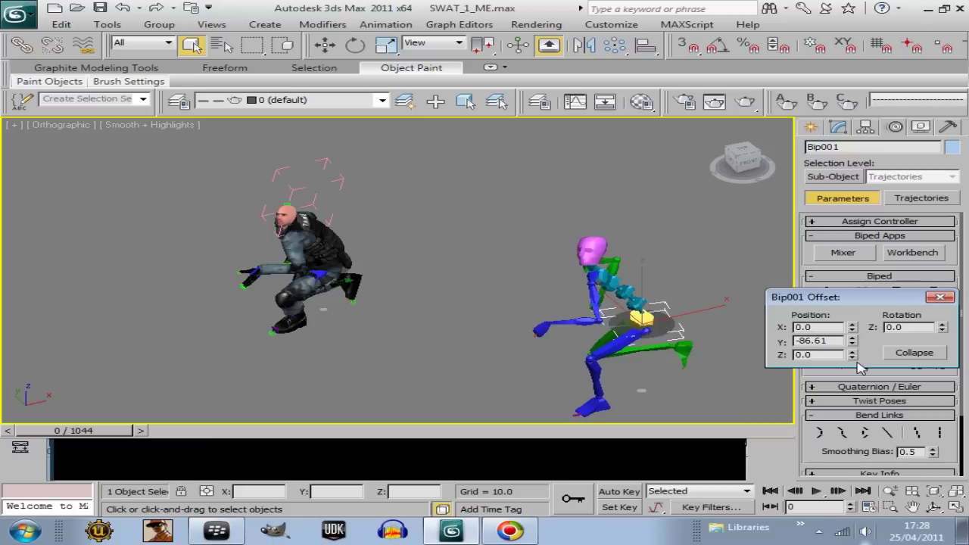
pyautogui.moveTo(855, 344); pyautogui.dragTo(855, 401)
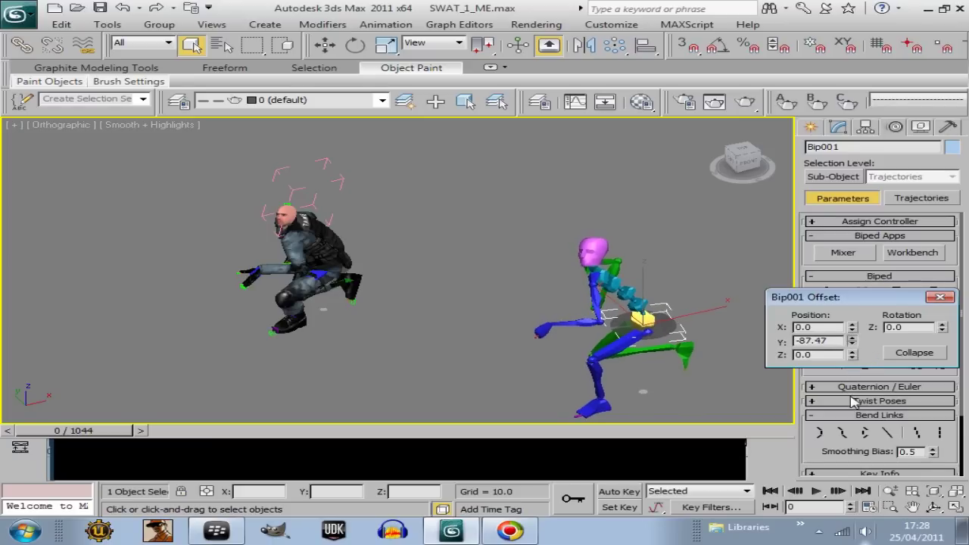
pyautogui.click(923, 353)
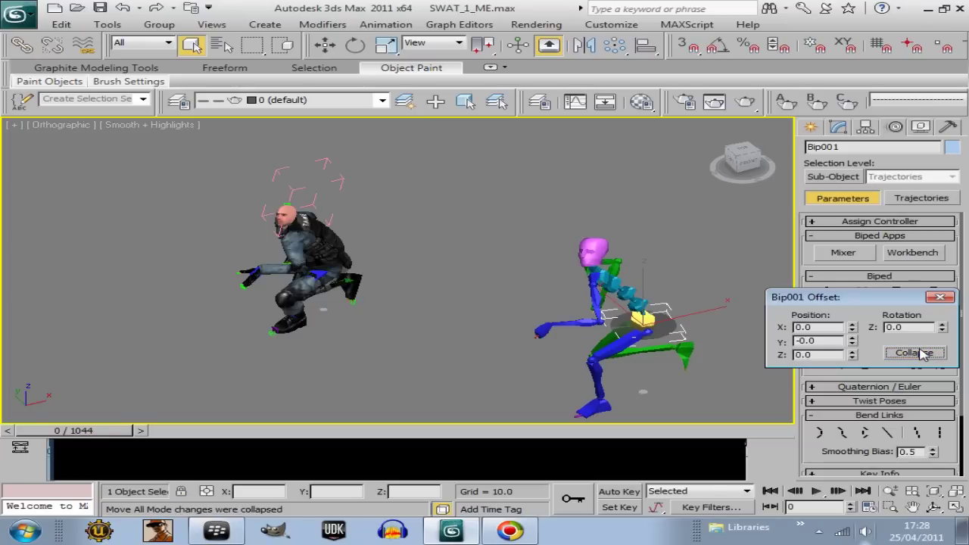
pyautogui.moveTo(885, 298); pyautogui.dragTo(863, 70)
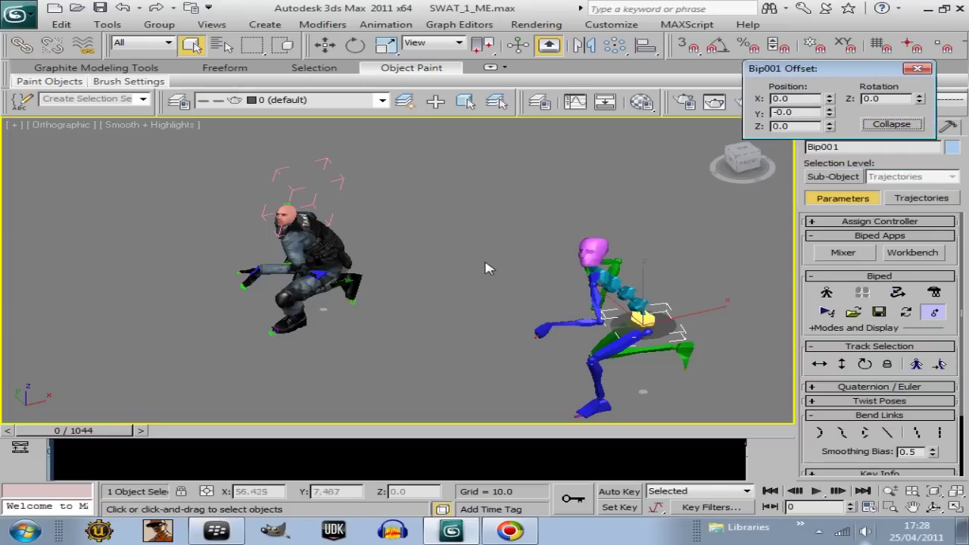
# Play the animation to preview both characters, then return to the first frame
pyautogui.moveTo(489, 268); pyautogui.dragTo(432, 265, button='middle')
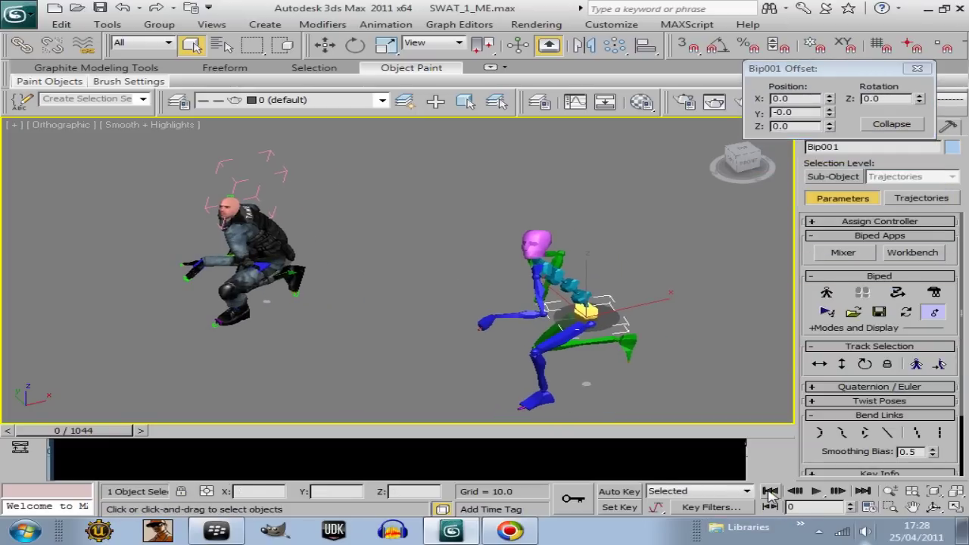
pyautogui.click(816, 492)
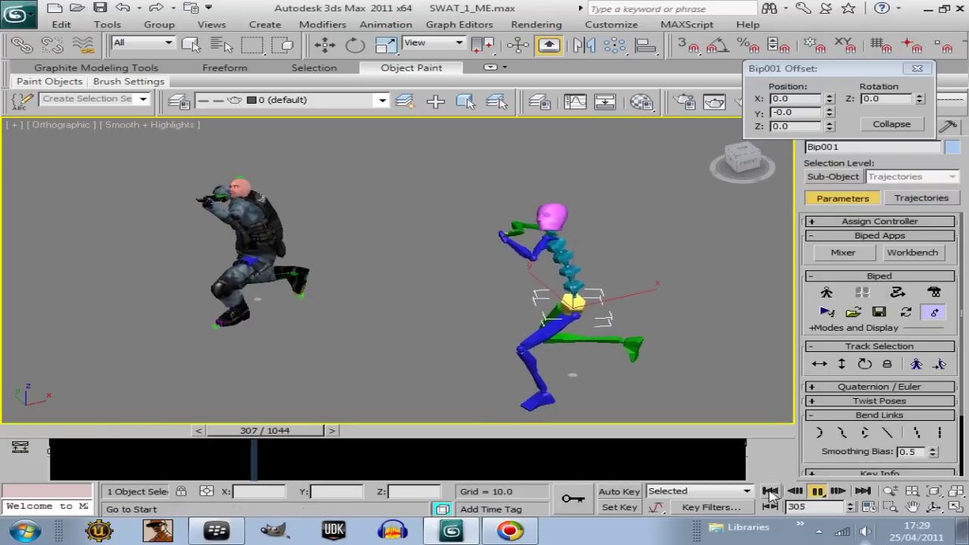
pyautogui.click(795, 492)
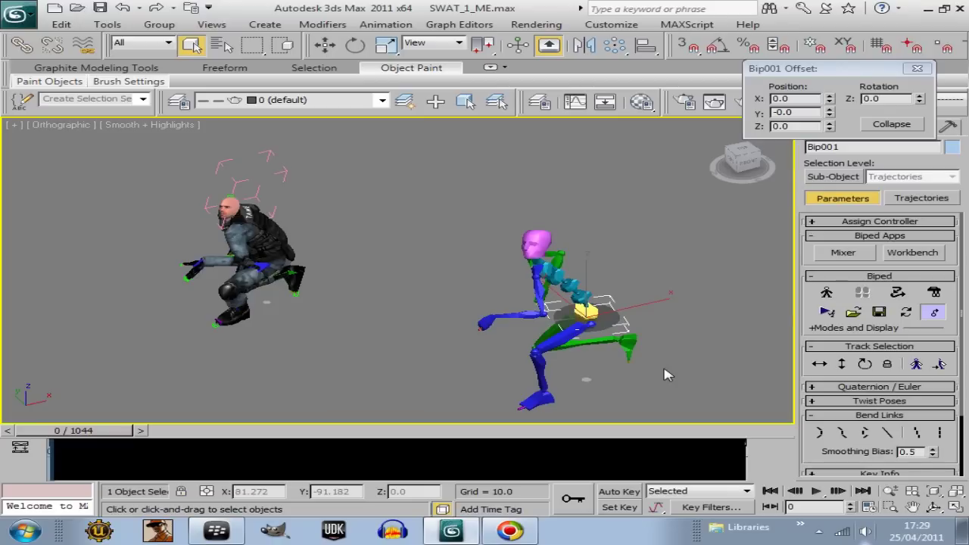
# Collapse the Bip001 offset again and bring up Time Configuration
pyautogui.moveTo(818, 69); pyautogui.dragTo(635, 99)
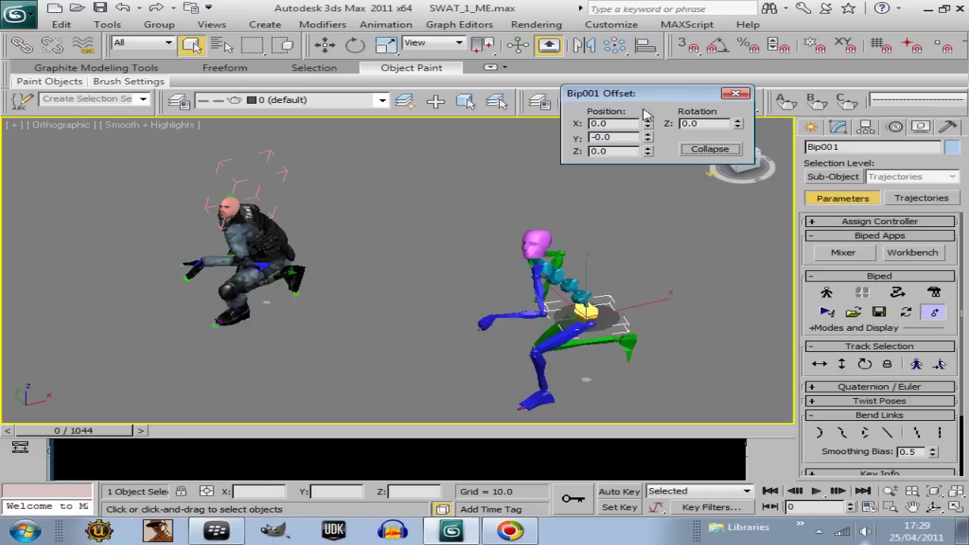
pyautogui.moveTo(655, 96); pyautogui.dragTo(605, 106)
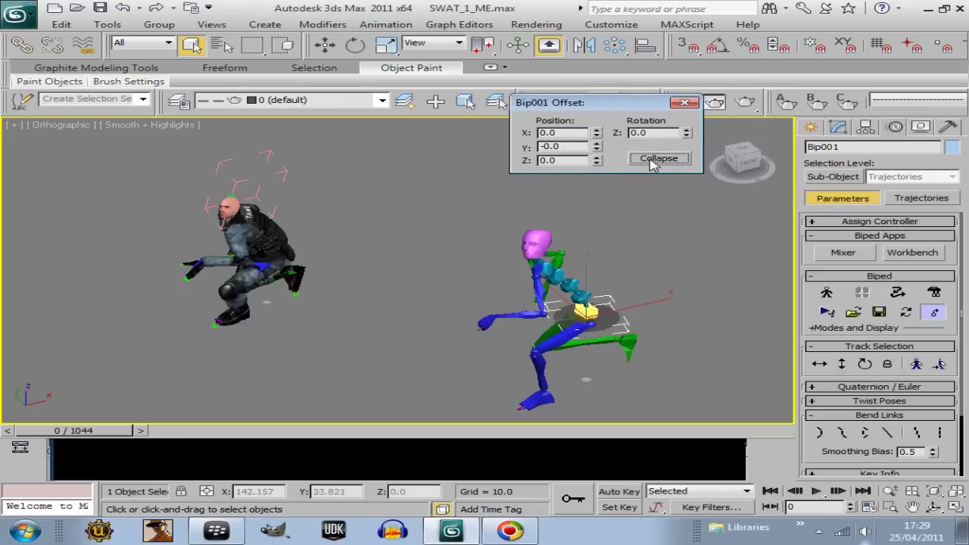
pyautogui.click(655, 163)
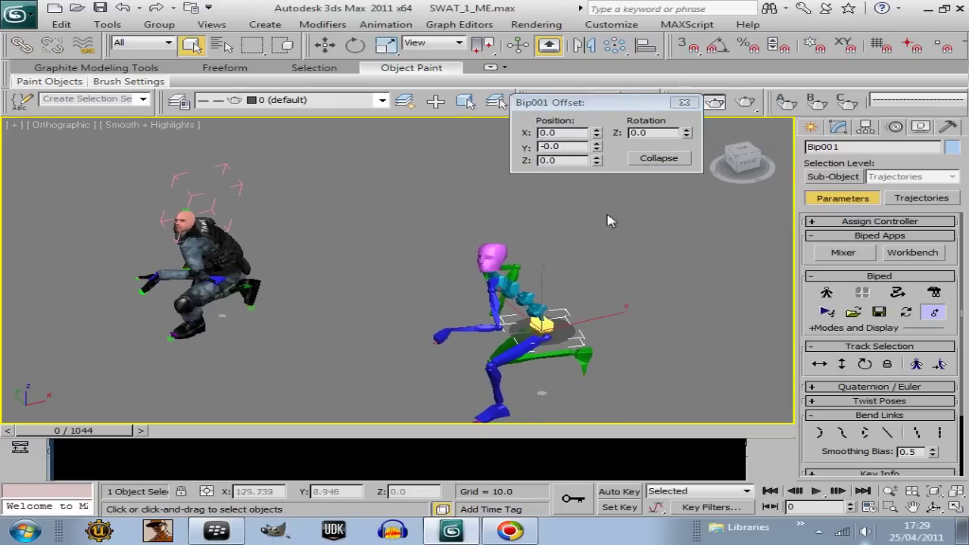
pyautogui.moveTo(616, 107); pyautogui.dragTo(685, 66)
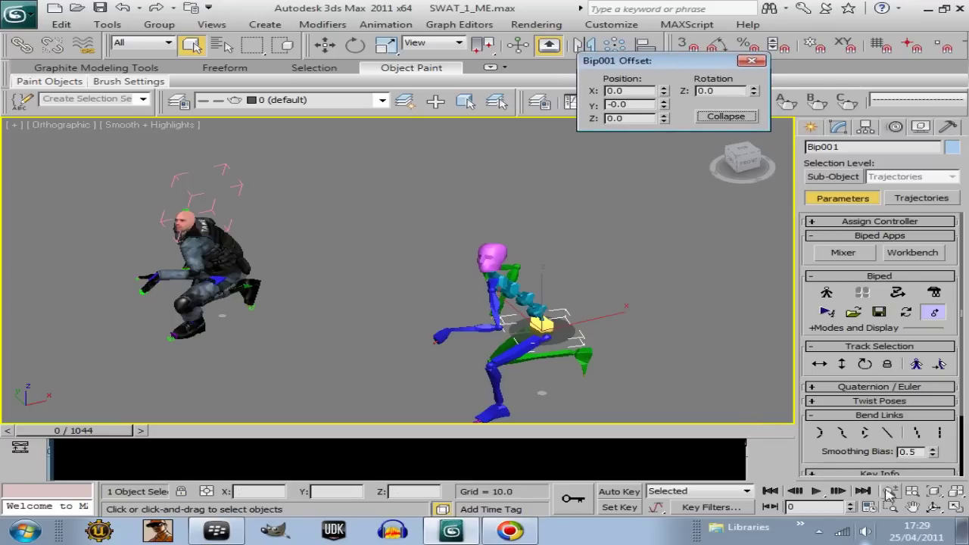
pyautogui.click(867, 506)
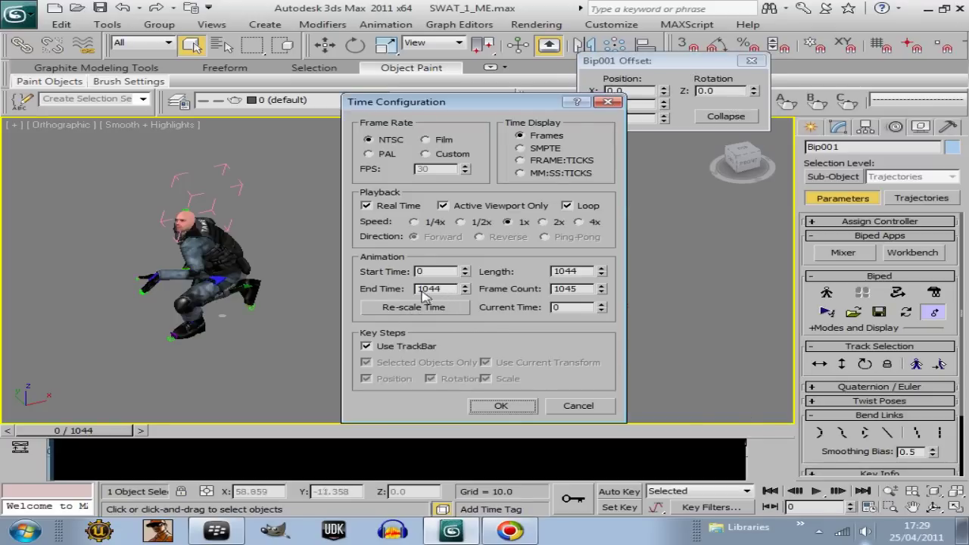
# Set the animation End Time to 1500 frames
pyautogui.doubleClick(452, 288)
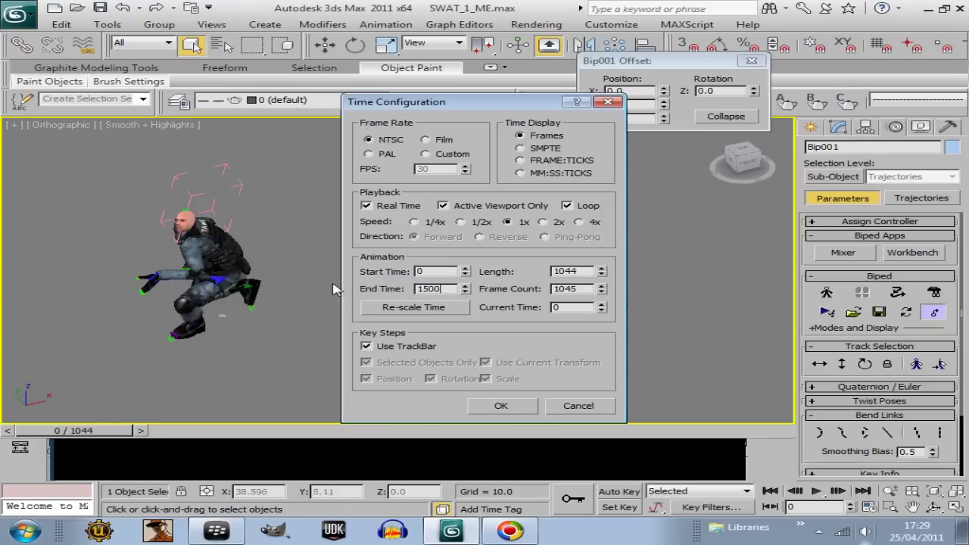
pyautogui.write('1500')
pyautogui.press('Return')
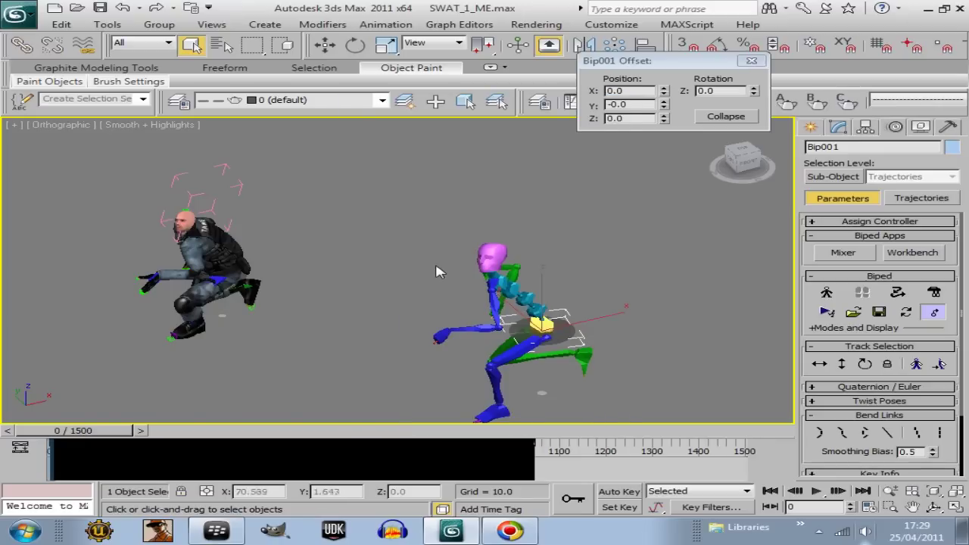
# Select the second biped, shift its keys to start at frame 574, and turn off Move All Mode
pyautogui.moveTo(437, 272); pyautogui.dragTo(407, 249, button='middle')
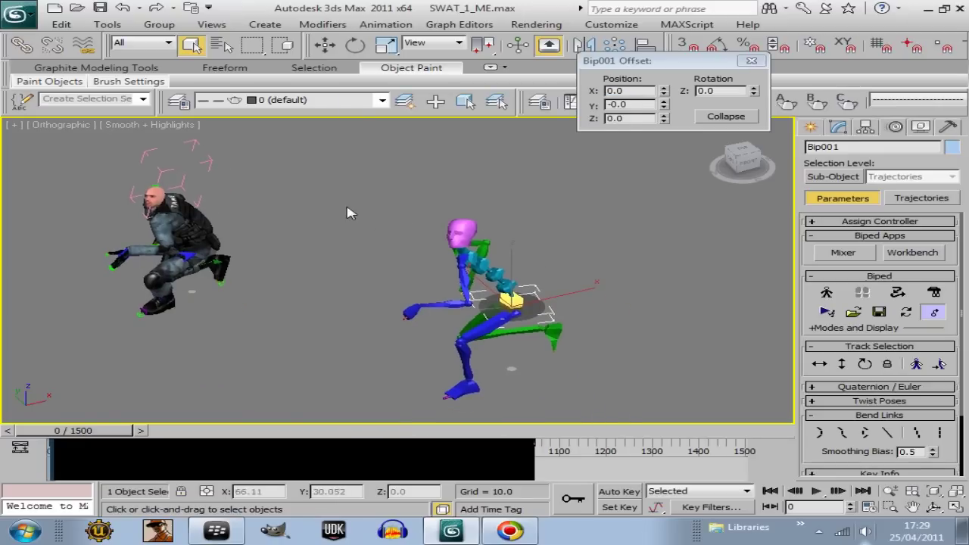
pyautogui.moveTo(346, 213); pyautogui.dragTo(605, 435)
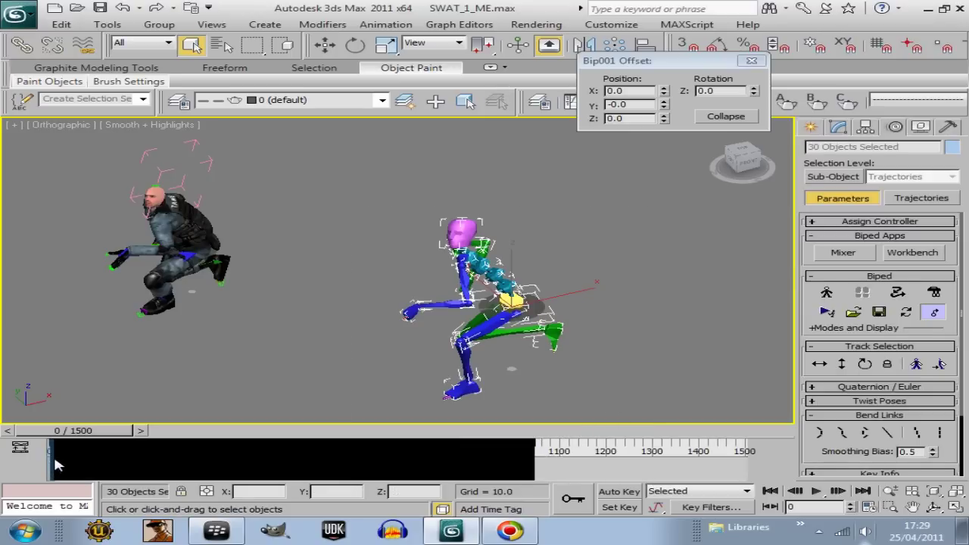
pyautogui.moveTo(57, 465); pyautogui.dragTo(271, 465)
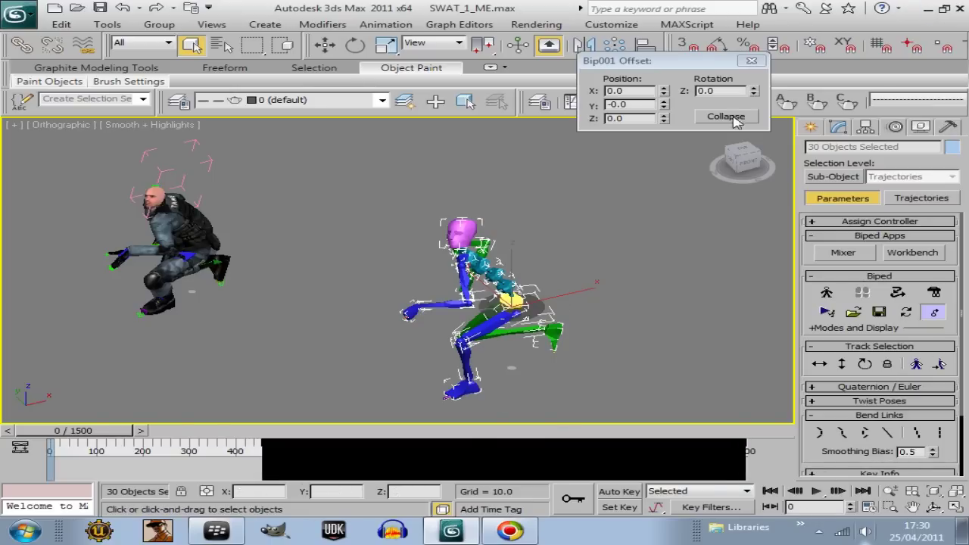
pyautogui.click(936, 312)
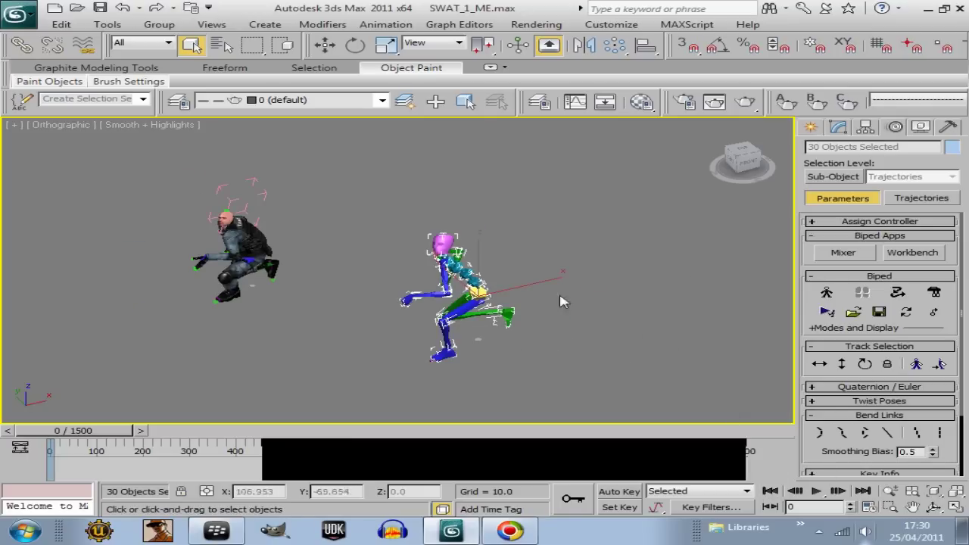
pyautogui.click(817, 492)
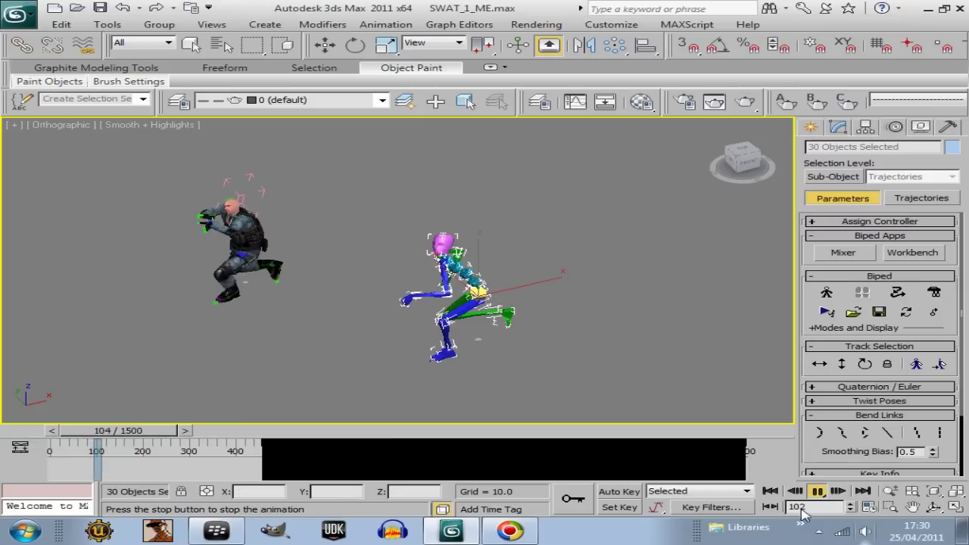
pyautogui.click(770, 490)
pyautogui.click(689, 345)
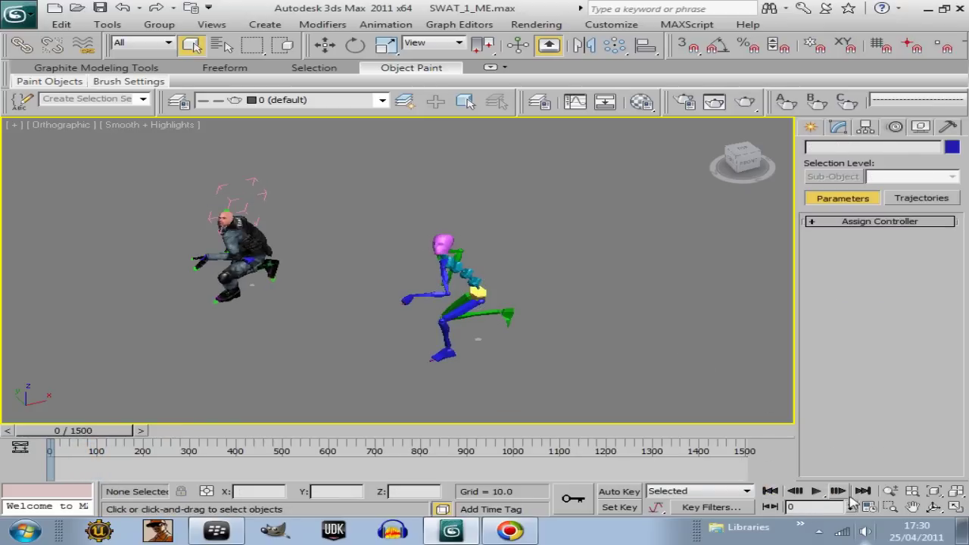
pyautogui.click(815, 491)
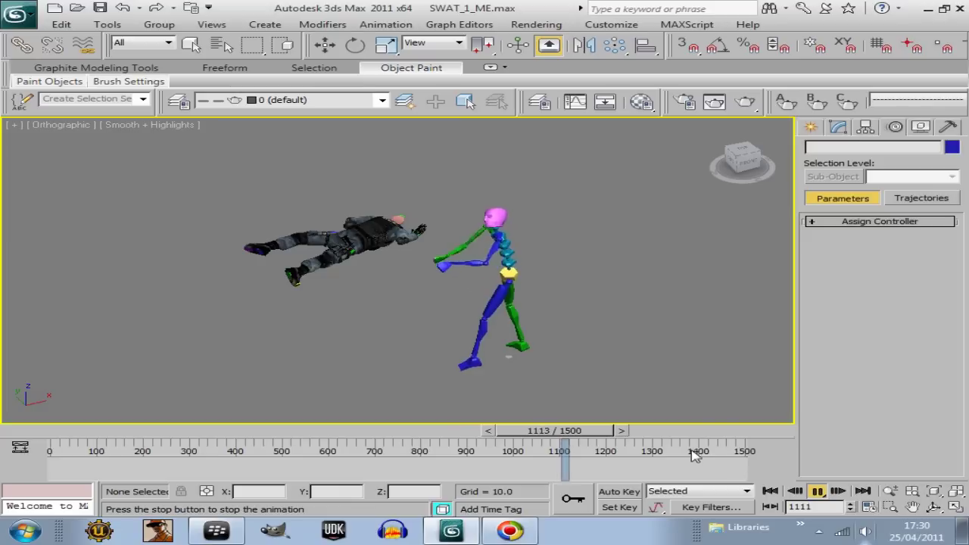
pyautogui.click(770, 491)
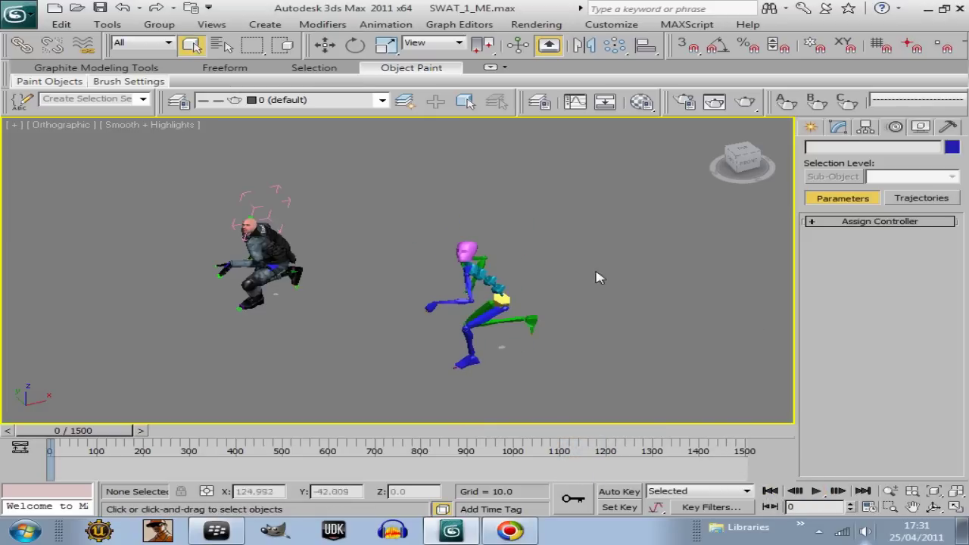
pyautogui.scroll(2, 621, 267)
pyautogui.scroll(-2, 623, 274)
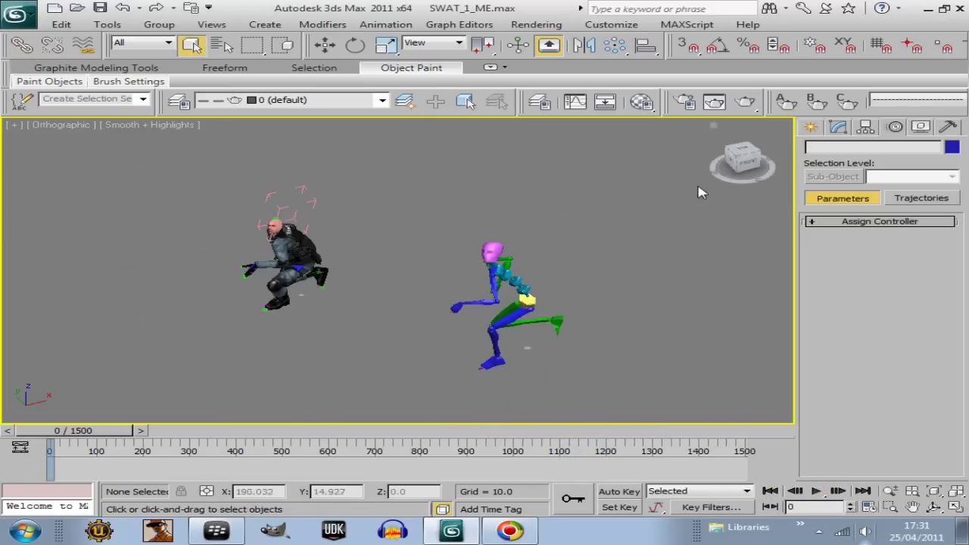
pyautogui.click(499, 292)
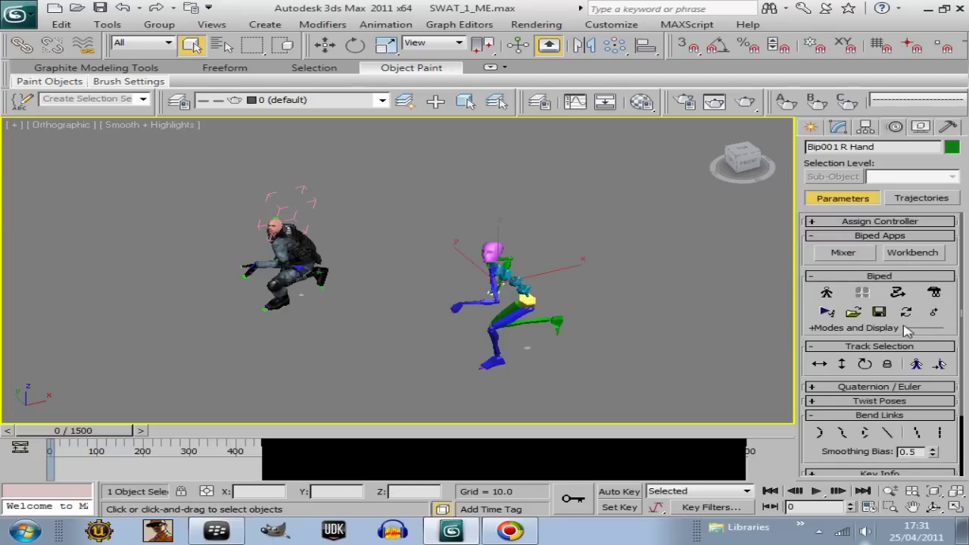
pyautogui.scroll(3, 575, 325)
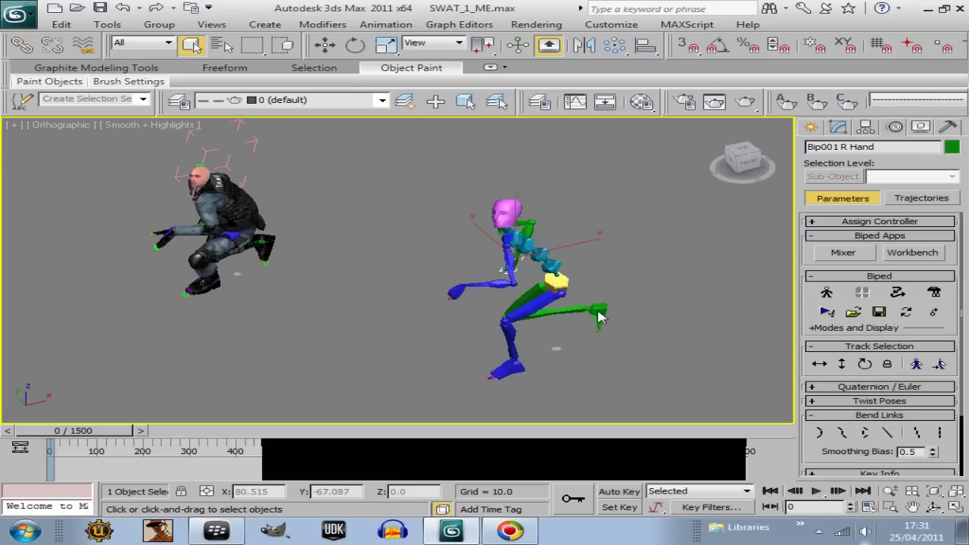
pyautogui.moveTo(480, 345); pyautogui.dragTo(461, 346, button='middle')
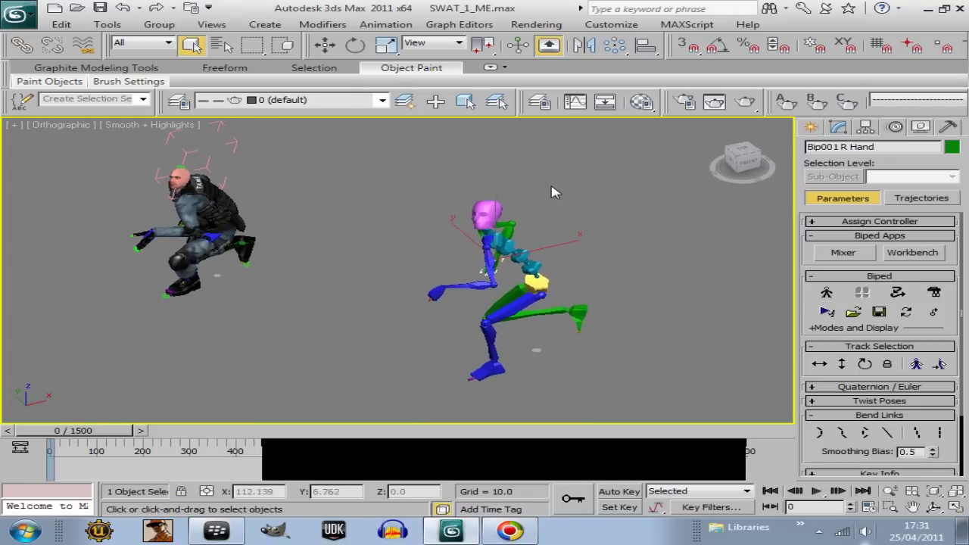
pyautogui.moveTo(554, 190); pyautogui.dragTo(585, 182, button='middle')
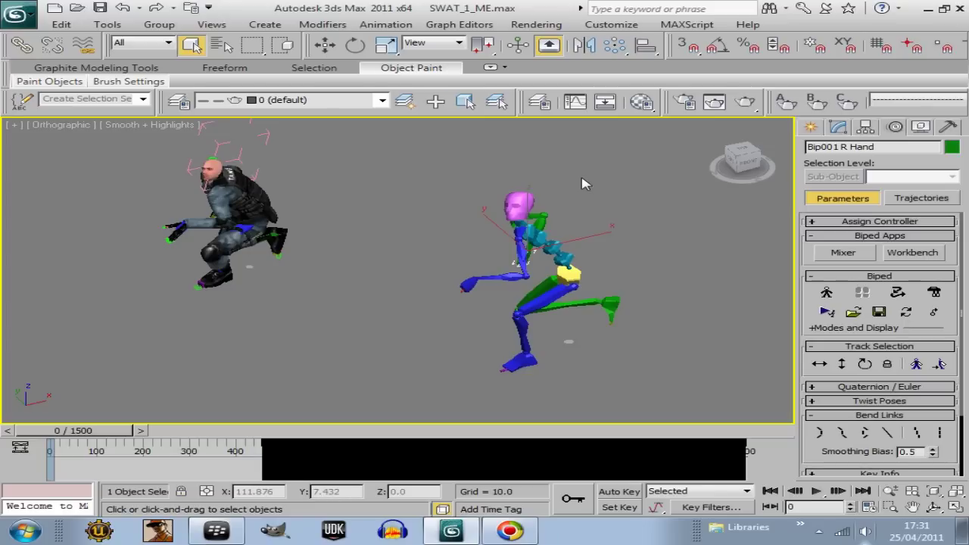